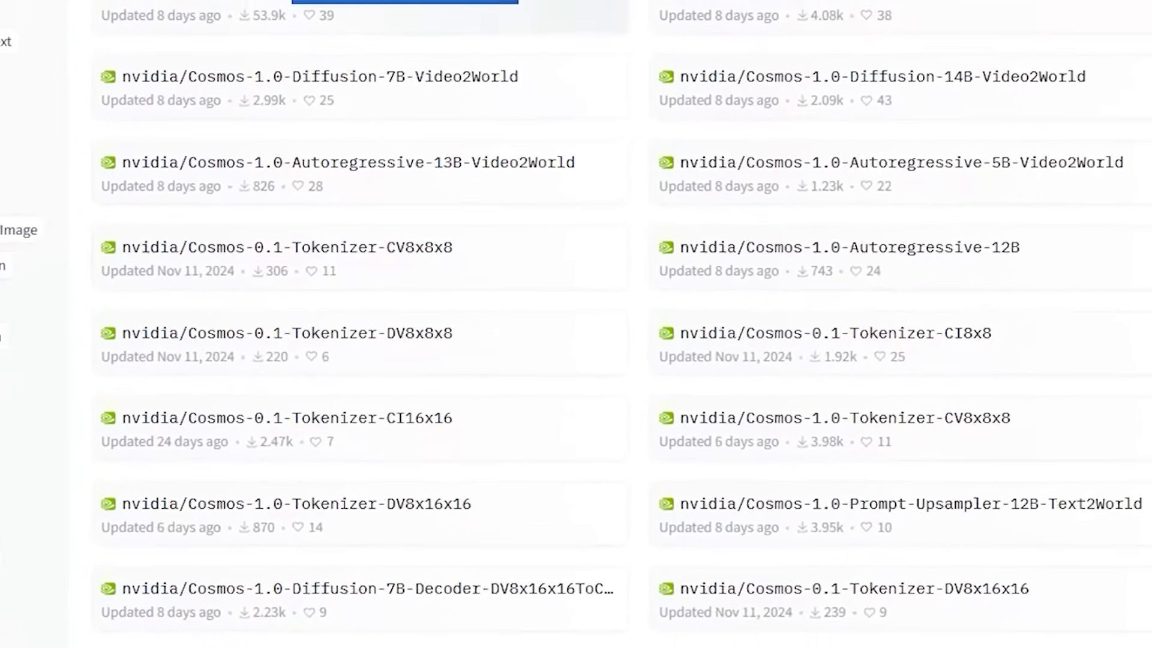
Examine the Cosmos 1.0 Diffusion Text2World and Video2World entries in NVIDIA's model list
left_click_drag(177, 5, 120, 4)
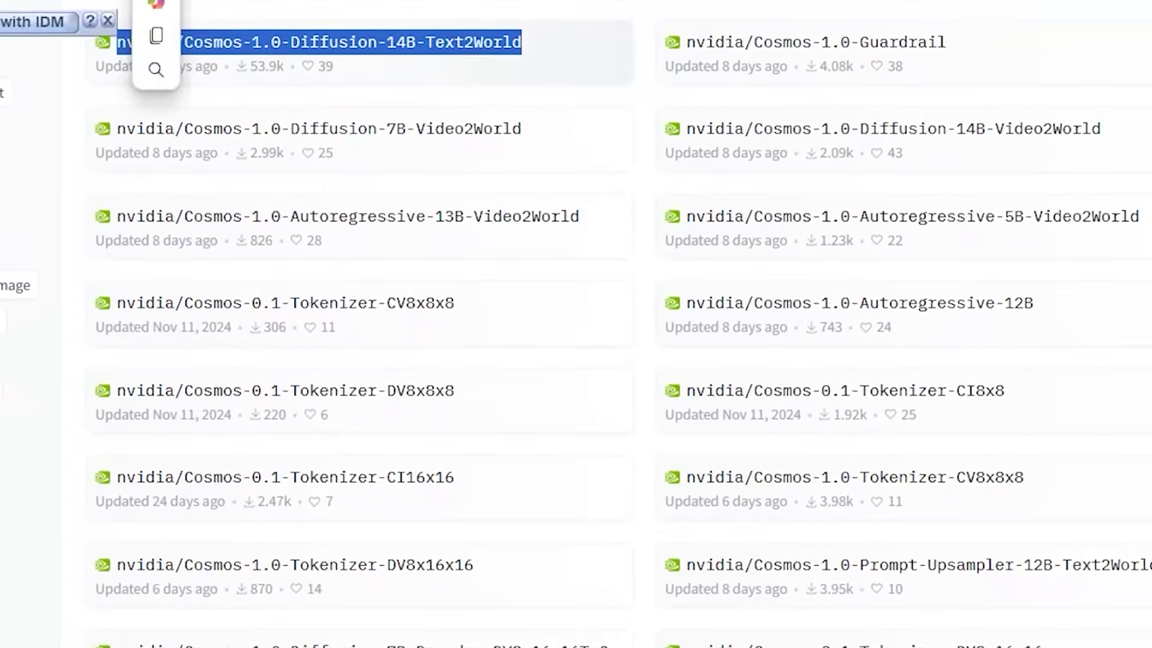
left_click_drag(522, 143, 242, 143)
left_click_drag(241, 182, 114, 182)
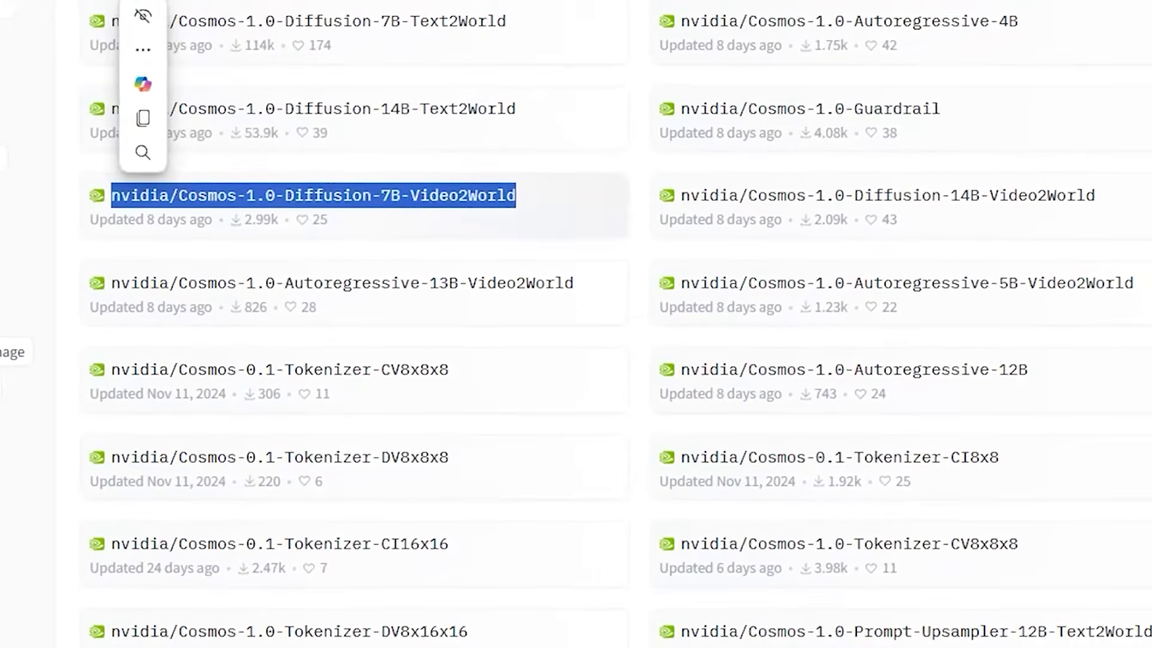
scroll(576, 324, "up", 1)
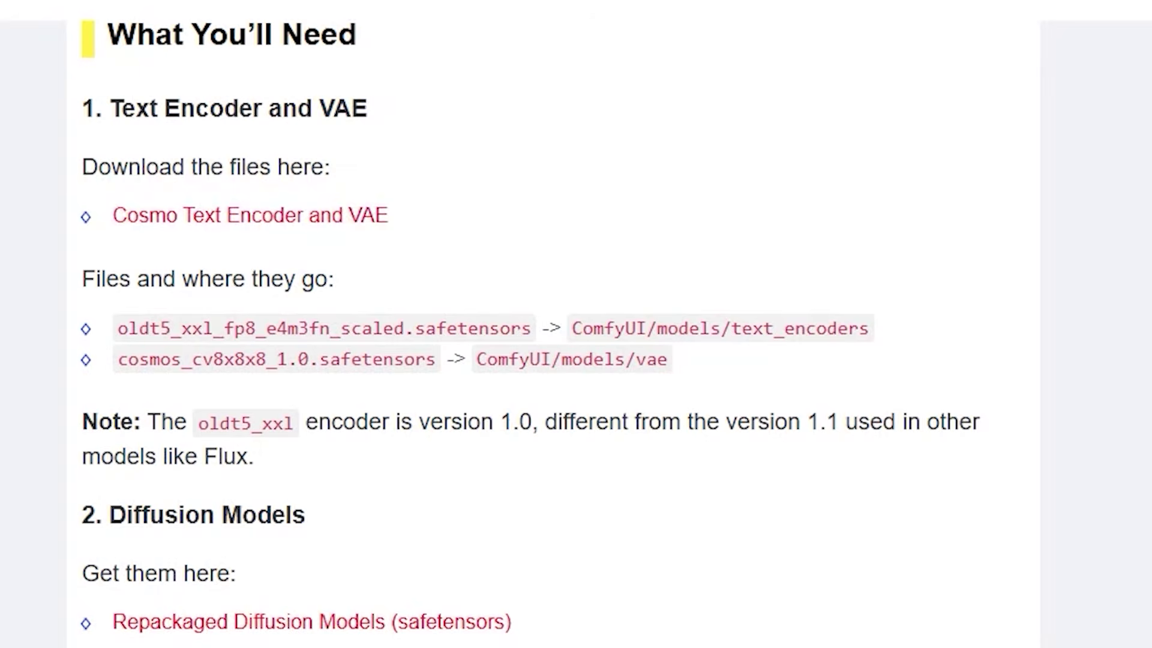
Open the vae folder of the Cosmos text encoder and VAE repository linked in the article
left_click_drag(388, 216, 138, 216)
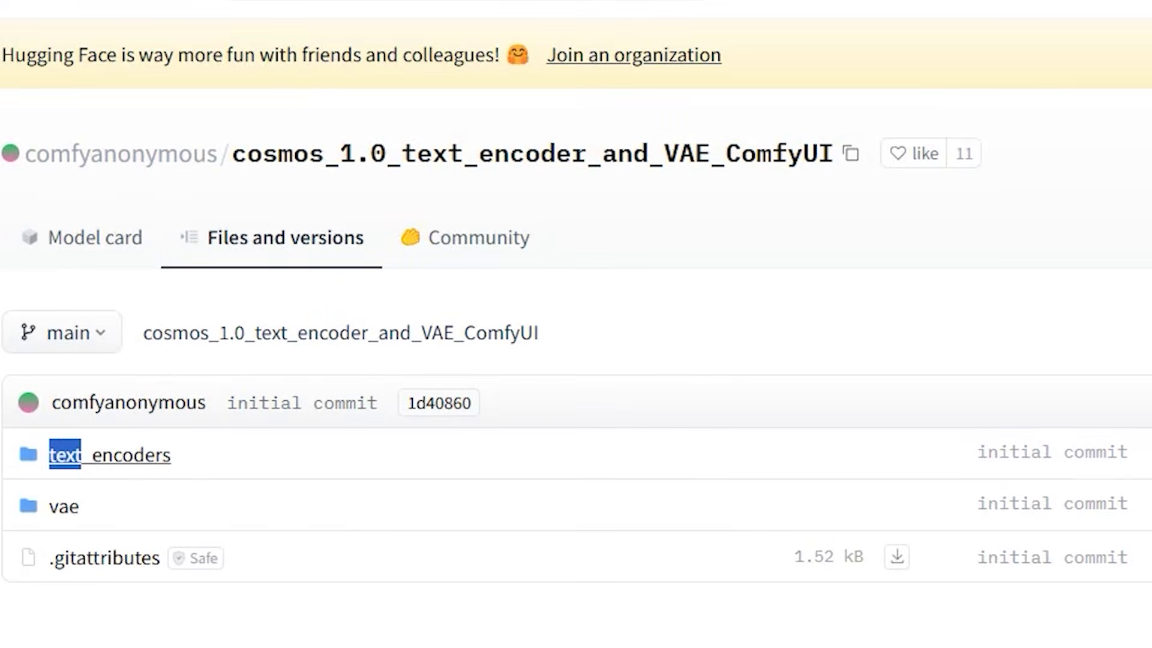
left_click_drag(81, 455, 171, 455)
key("Escape")
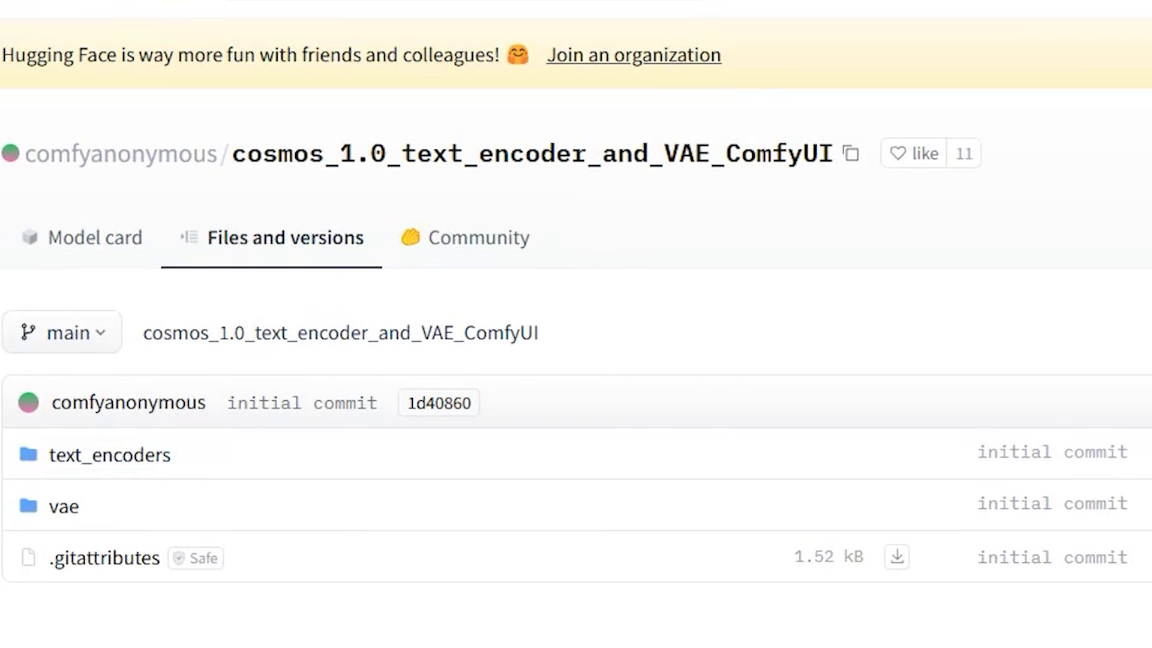
key("Escape")
left_click(64, 506)
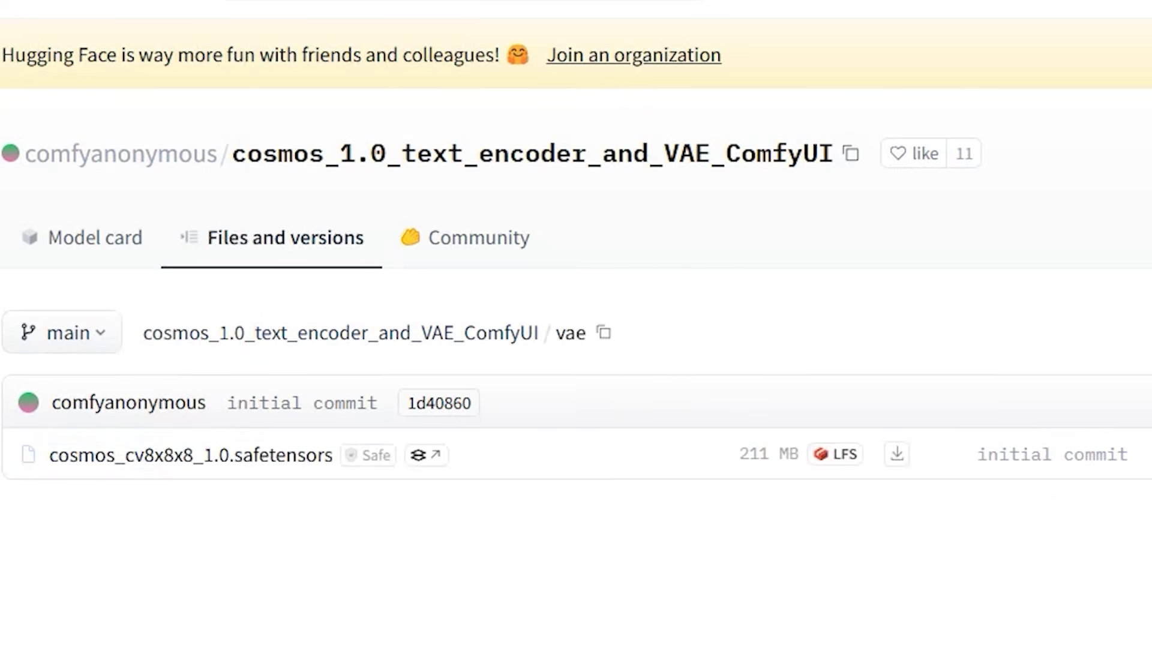
Start a download of cosmos_cv8x8x8_1.0.safetensors and browse to the ComfyUI\models folder for its save location
left_click_drag(49, 455, 332, 455)
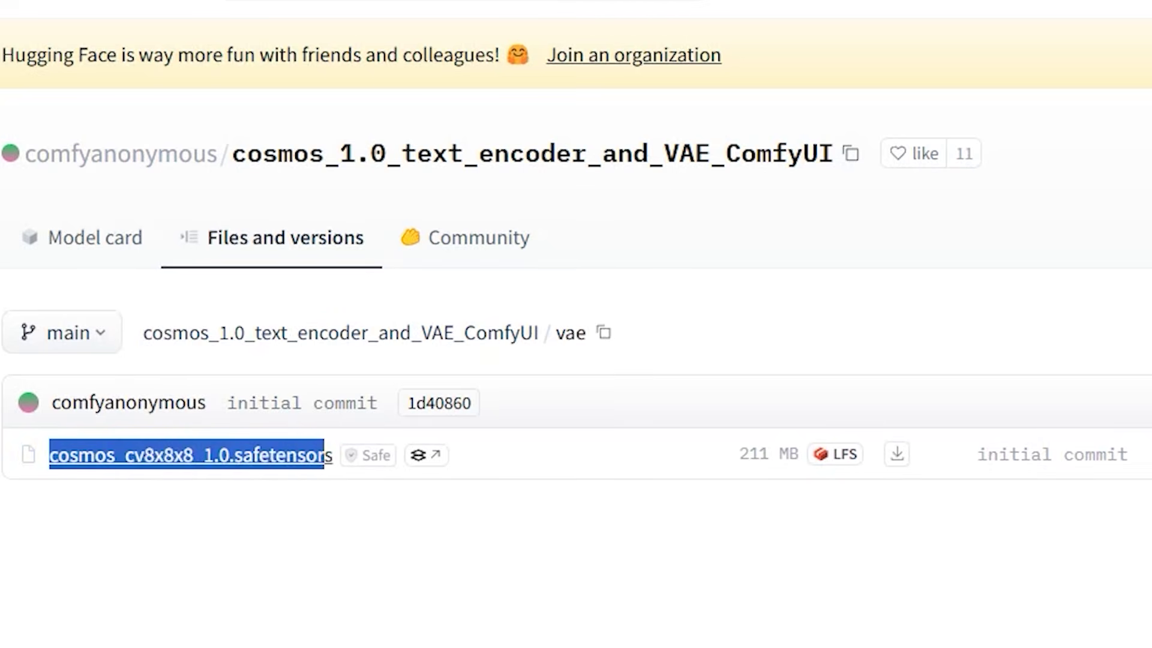
left_click(174, 448)
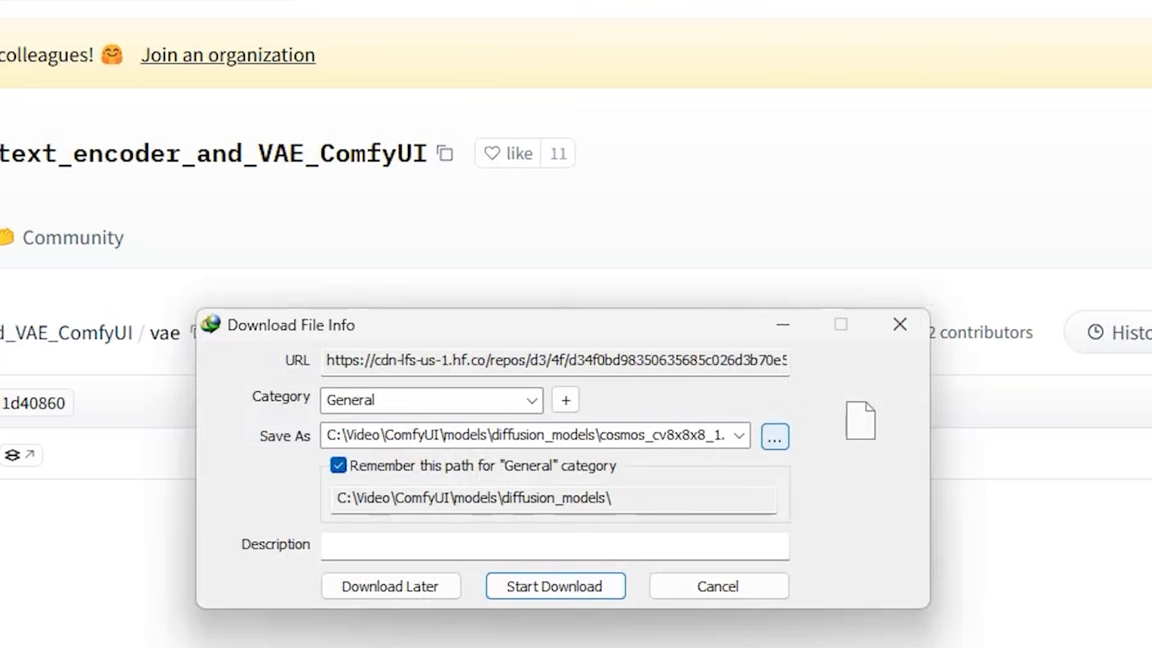
left_click(774, 434)
left_click(730, 238)
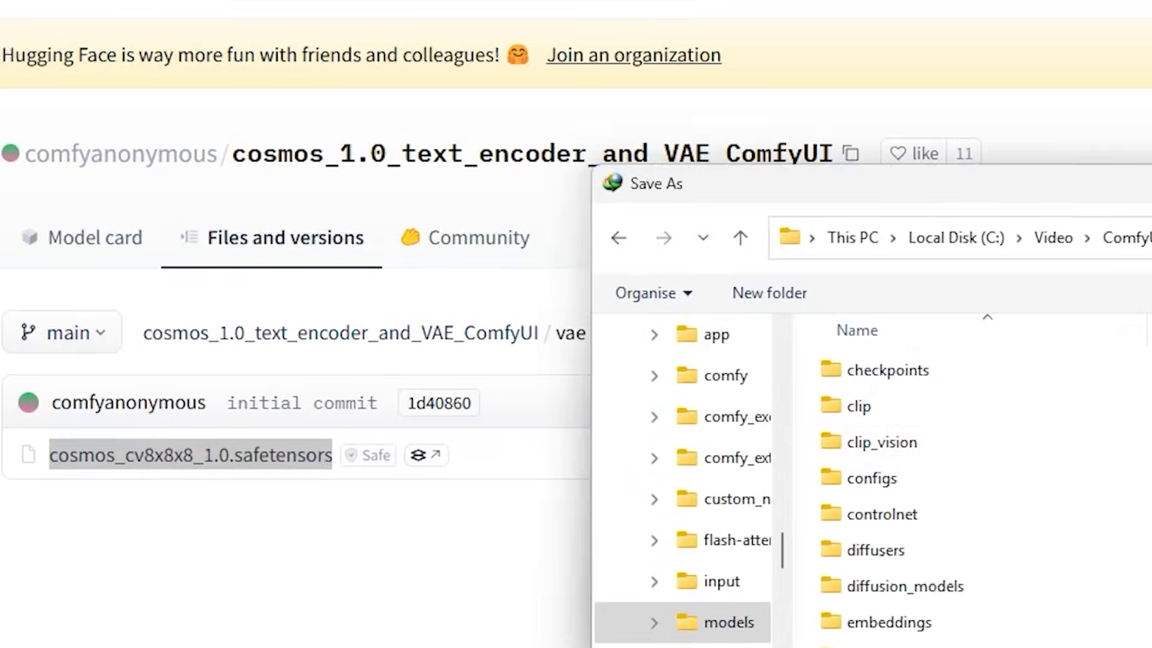
left_click(396, 576)
scroll(396, 567, "down", 4)
left_click(396, 564)
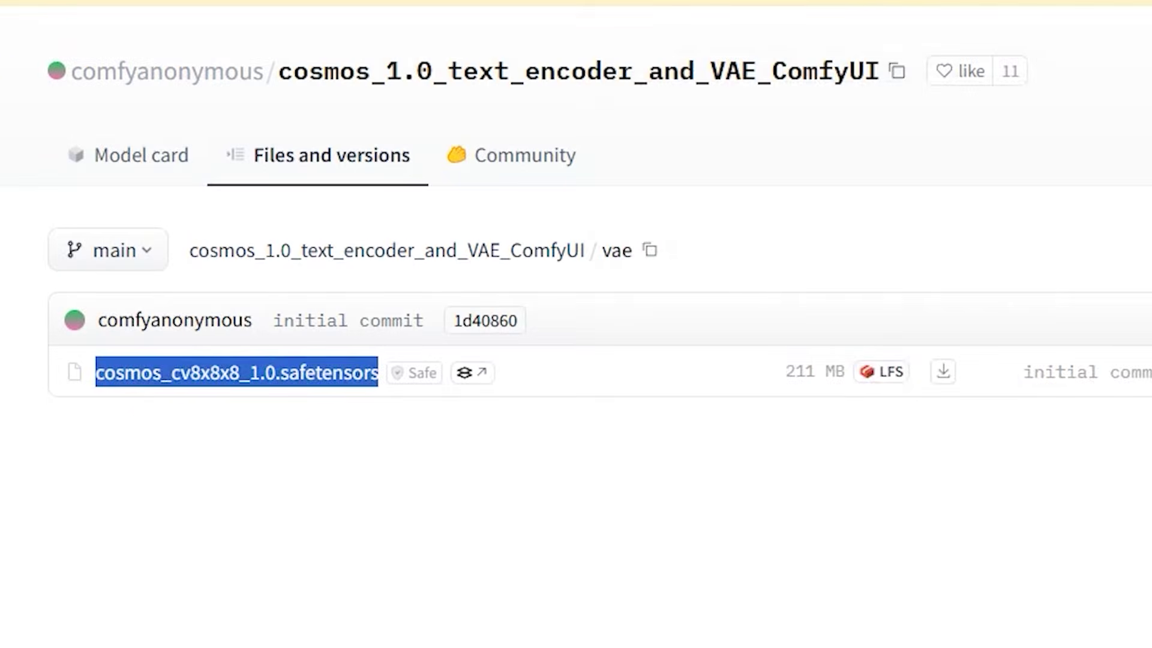
Return to the repository root, open the text_encoders folder and compare the oldt5_xxl fp16 and fp8 scaled files
key("alt+Left")
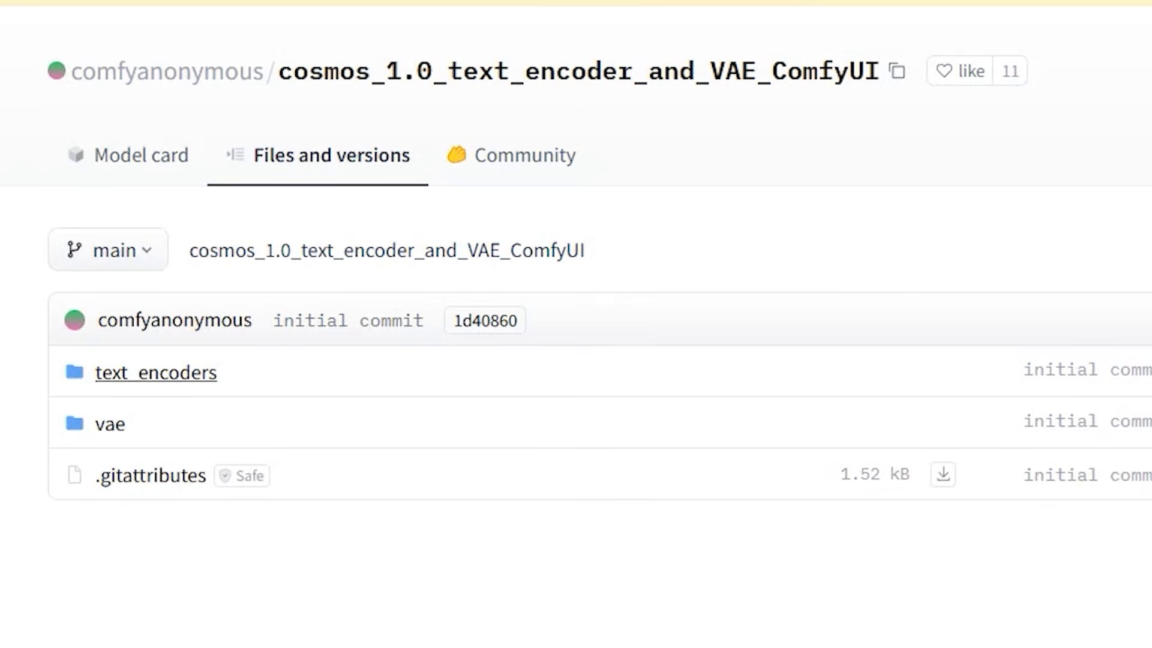
left_click(156, 373)
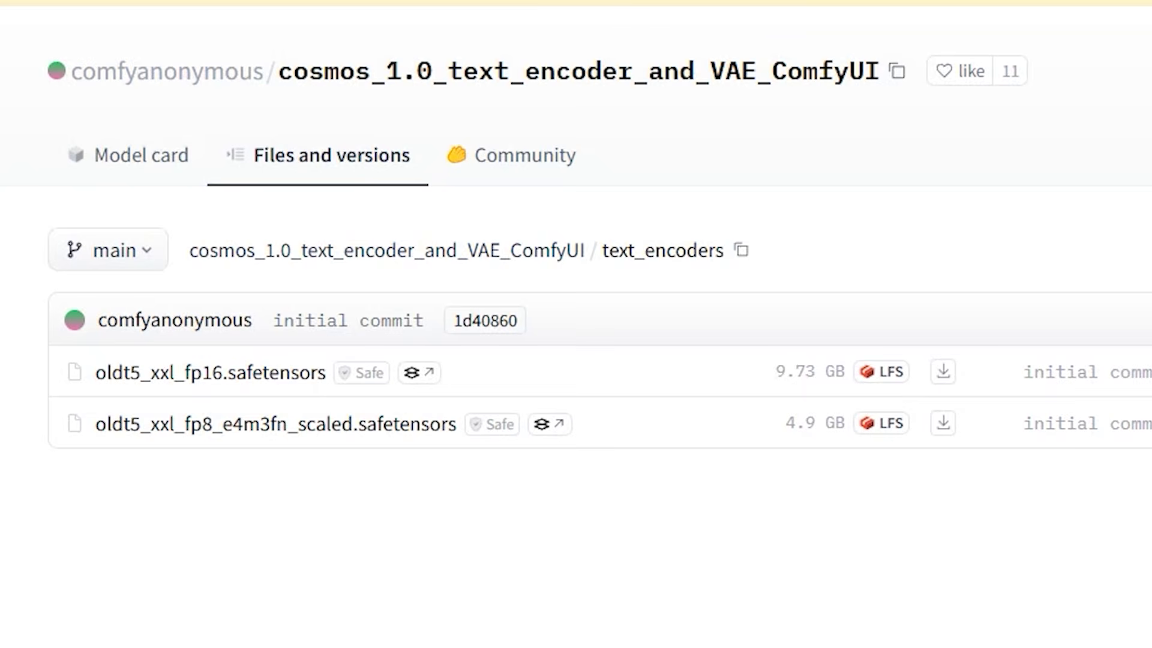
left_click_drag(95, 372, 326, 372)
left_click_drag(96, 424, 456, 424)
left_click_drag(96, 424, 456, 424)
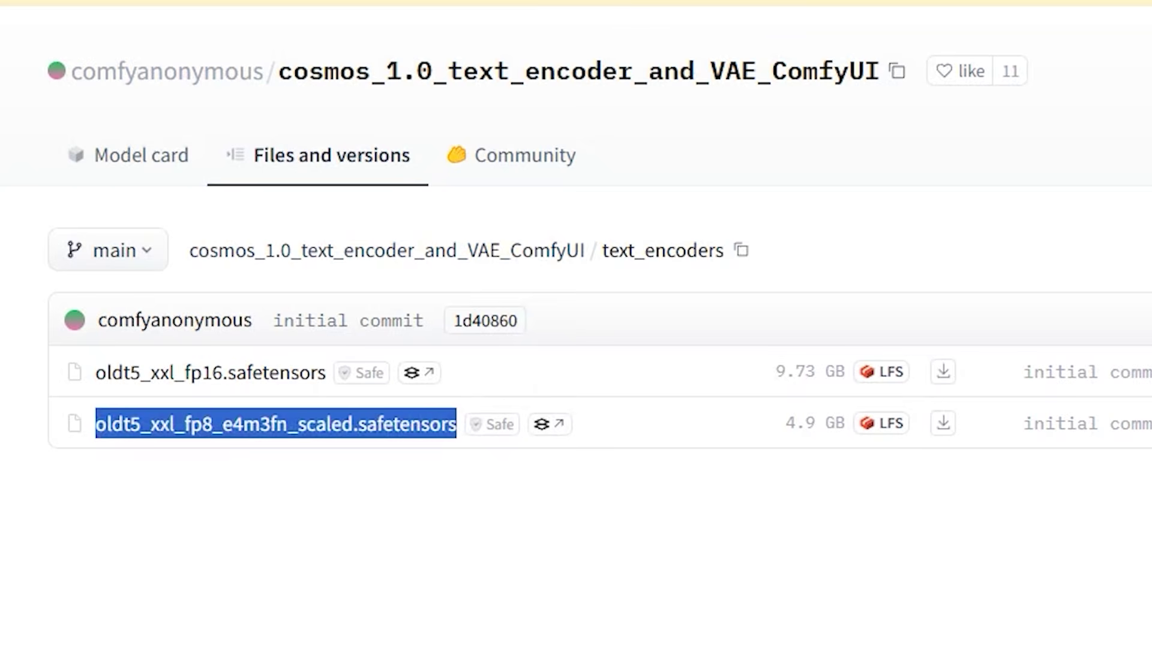
left_click_drag(96, 373, 309, 373)
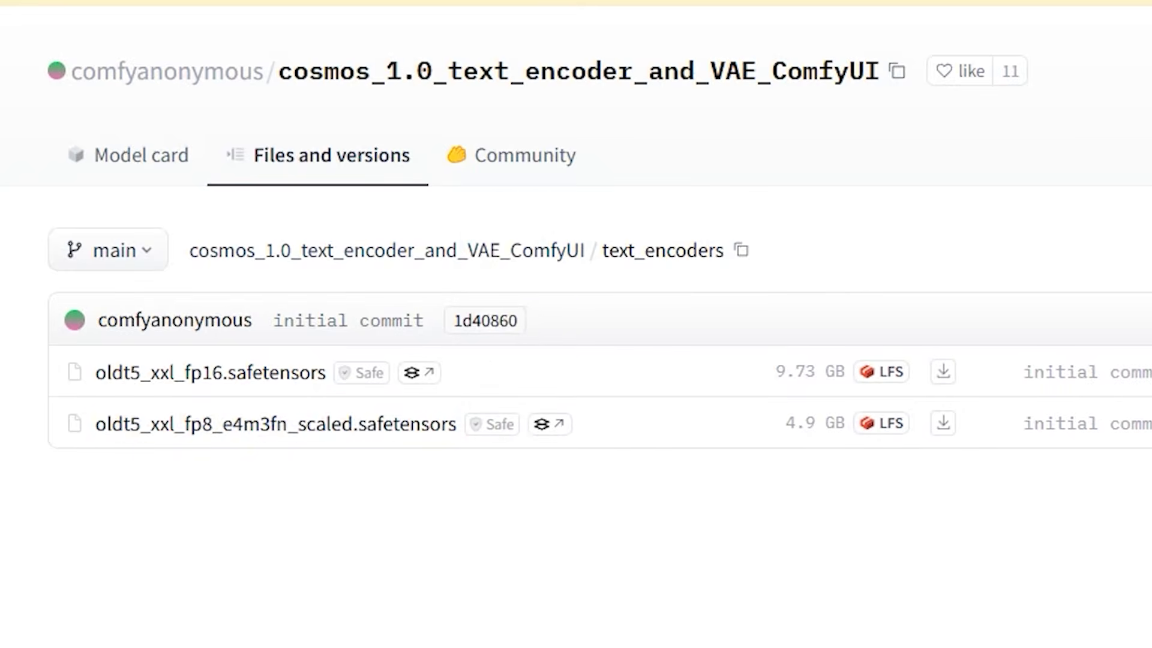
Start a download of oldt5_xxl_fp8_e4m3fn_scaled.safetensors and browse to the ComfyUI\models folder for its save location
right_click(938, 423)
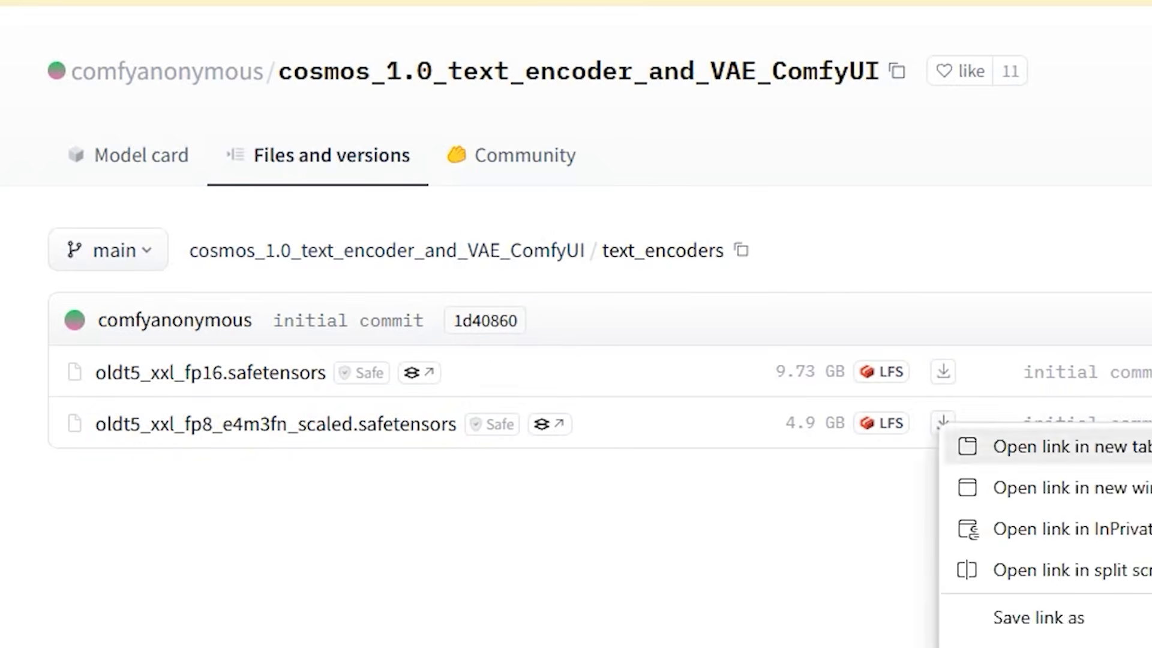
left_click(1020, 647)
left_click(798, 352)
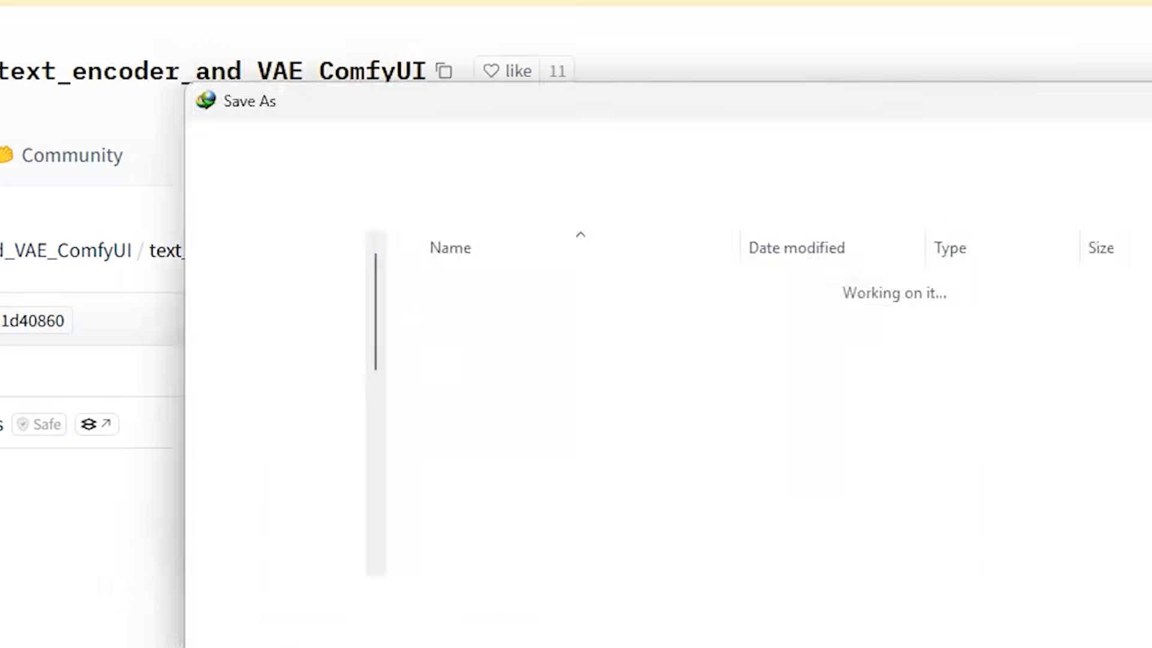
left_click(733, 155)
left_click(470, 468)
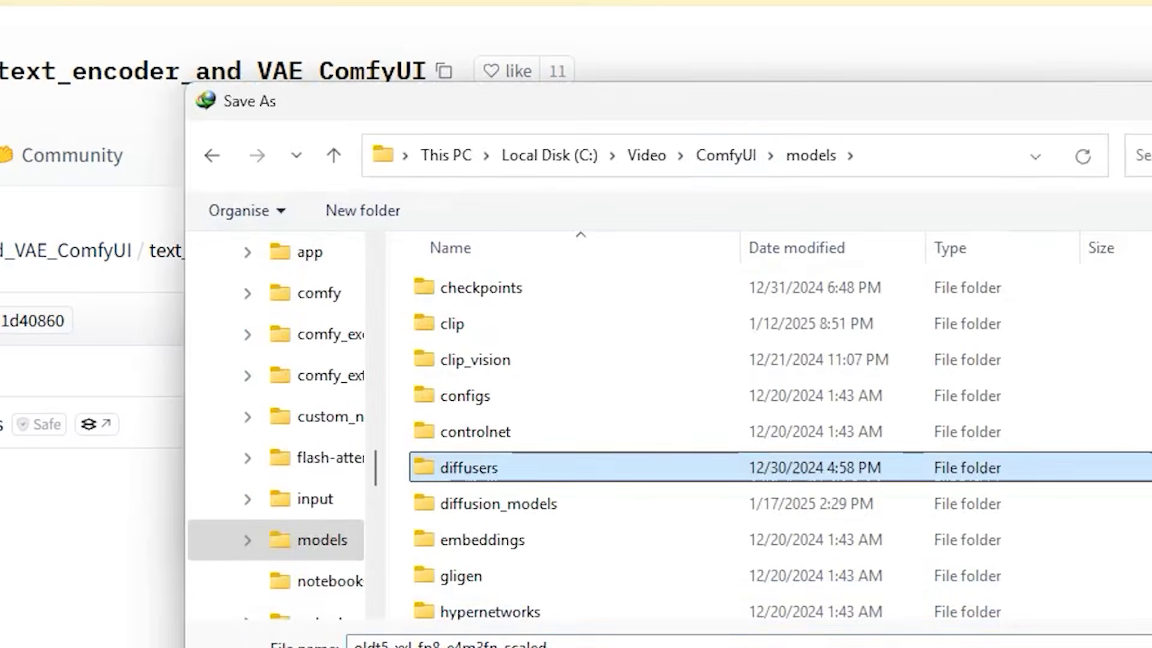
scroll(720, 450, "down", 4)
left_click(470, 465)
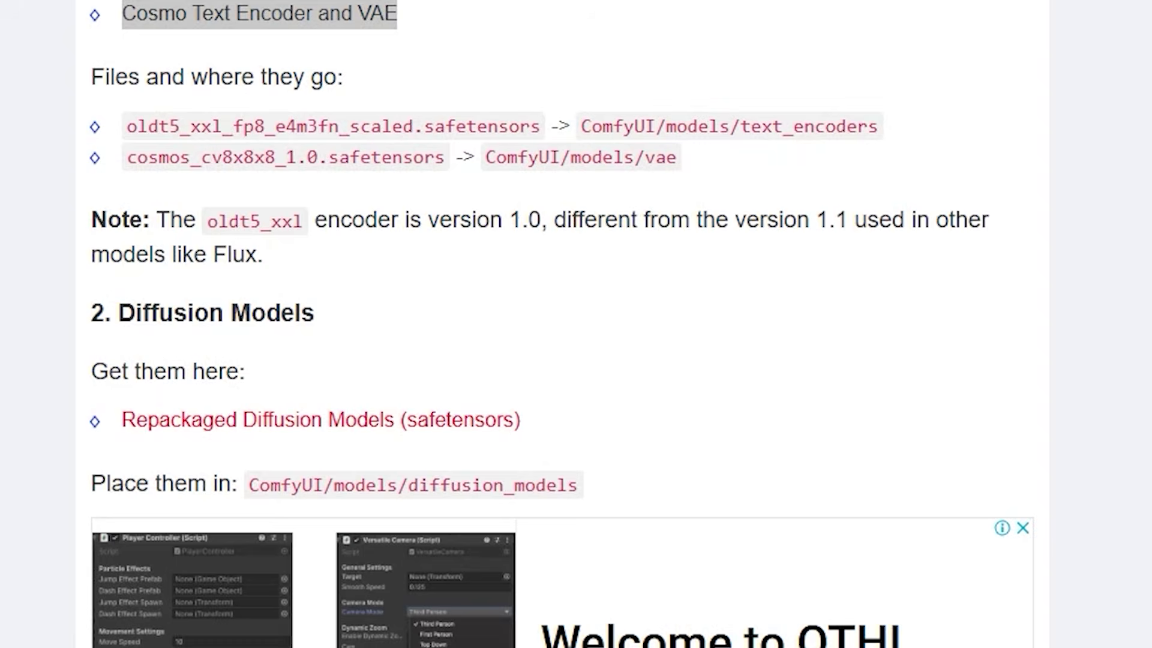
Open the article's repackaged diffusion models repository and examine the 14B and 7B Text2World and Video2World files
scroll(576, 324, "down", 2)
scroll(576, 324, "down", 2)
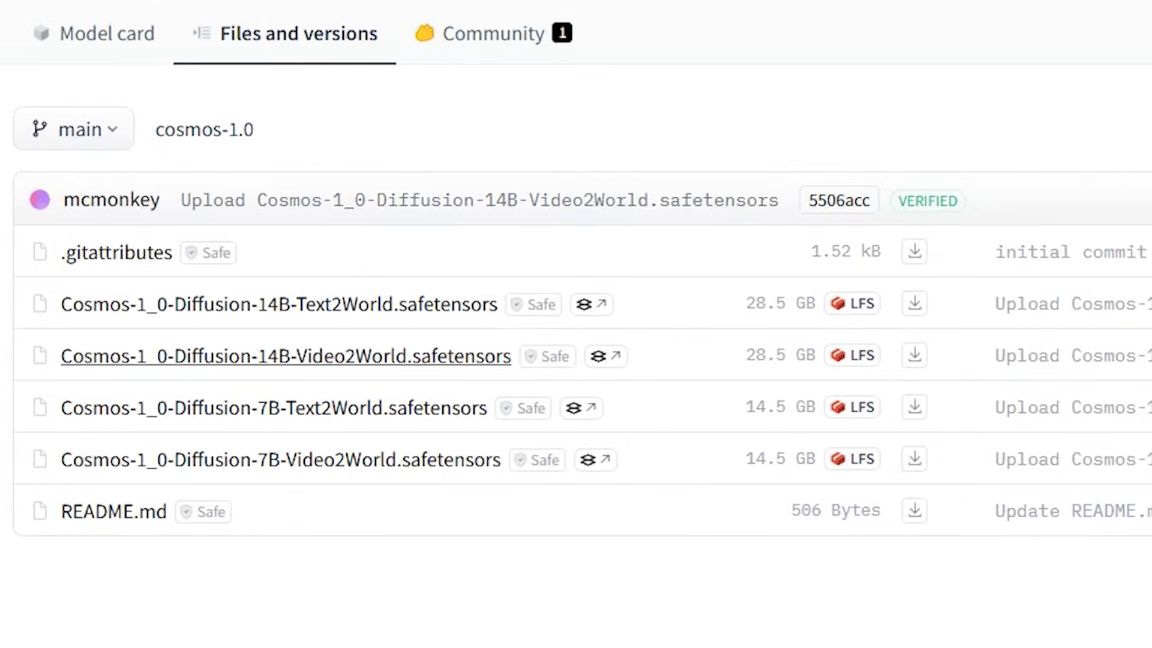
left_click_drag(61, 304, 489, 305)
left_click_drag(62, 355, 447, 356)
left_click(528, 137)
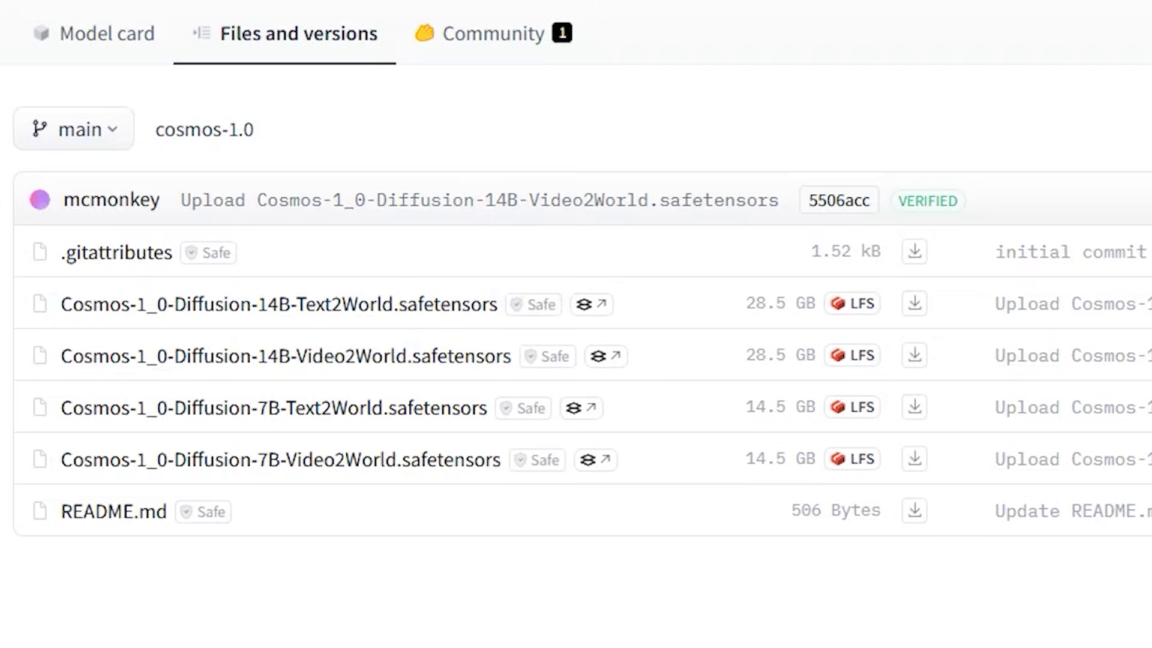
left_click_drag(61, 356, 335, 356)
left_click_drag(62, 408, 331, 408)
left_click(330, 407)
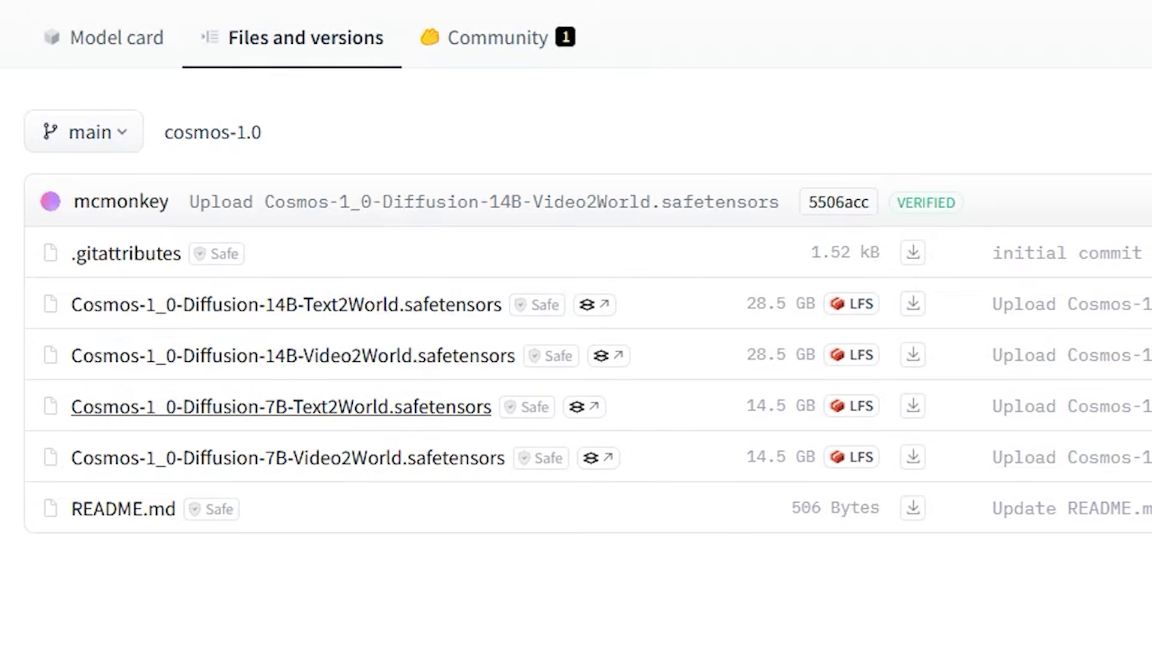
left_click_drag(61, 458, 415, 458)
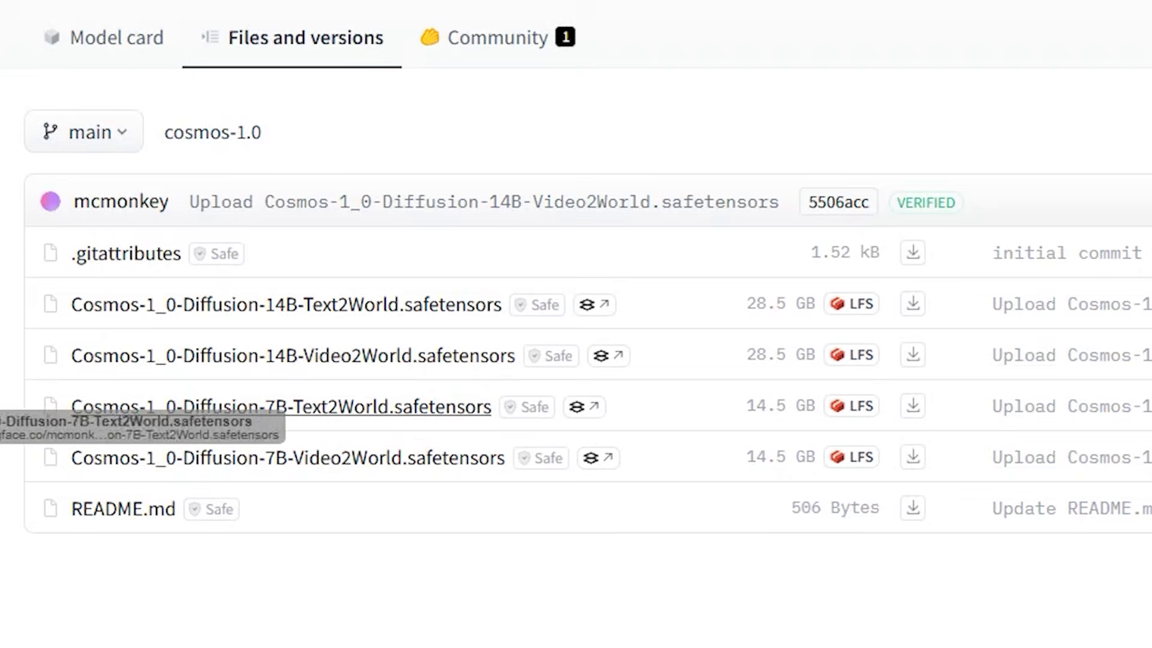
left_click_drag(72, 406, 394, 408)
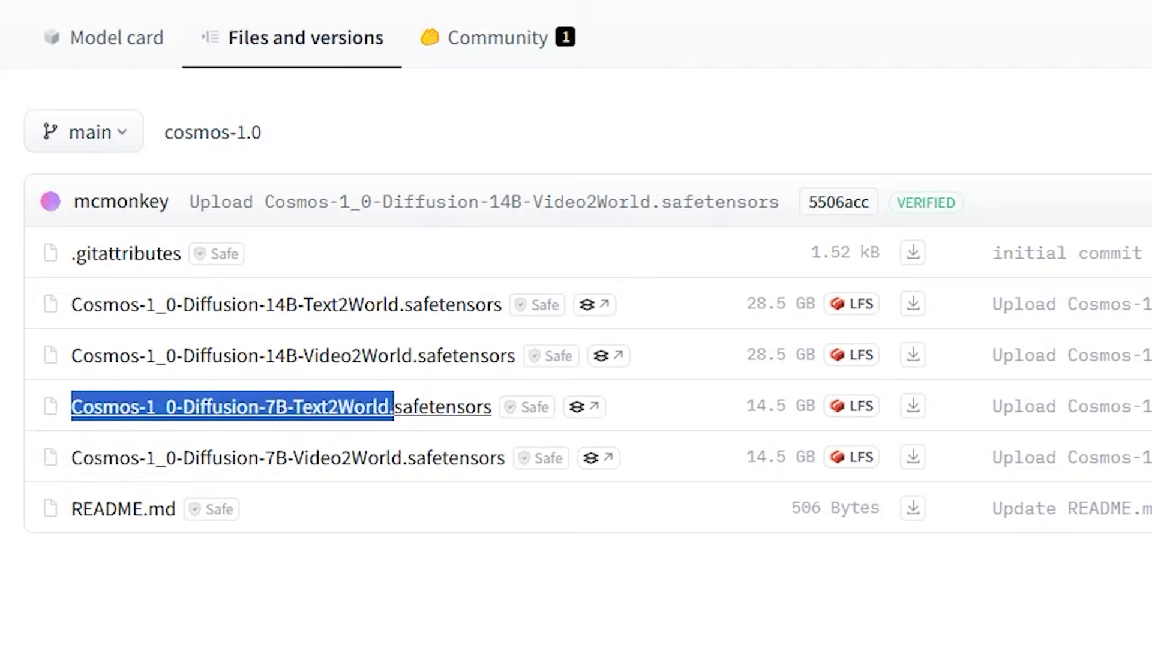
left_click_drag(252, 356, 259, 348)
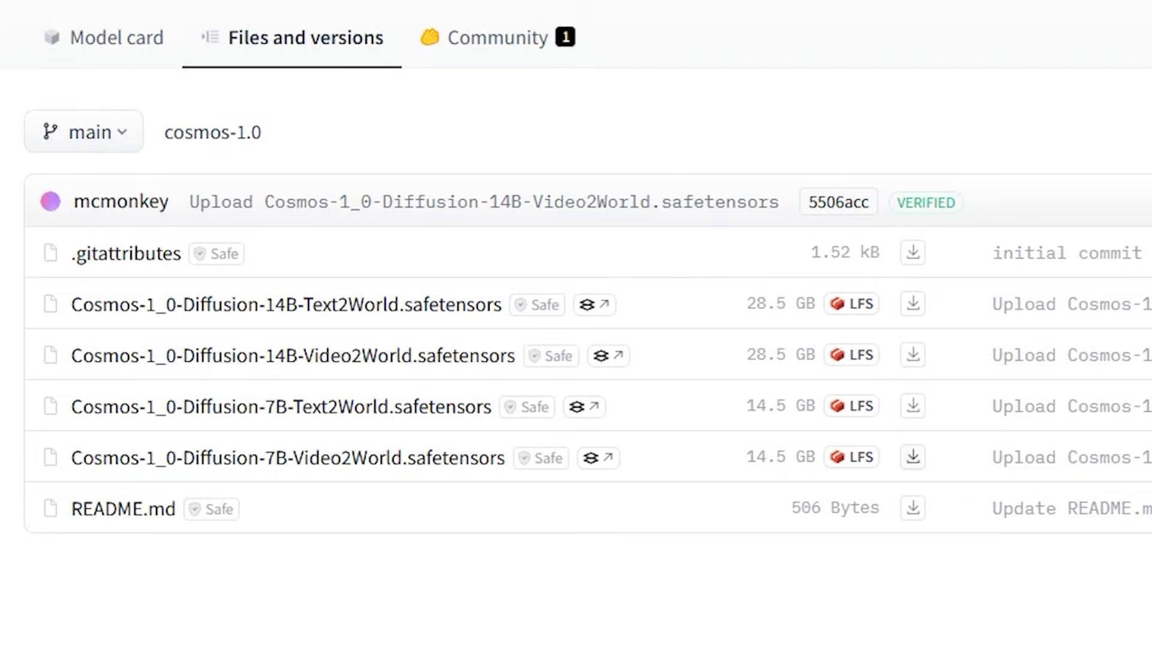
right_click(913, 456)
left_click(1020, 645)
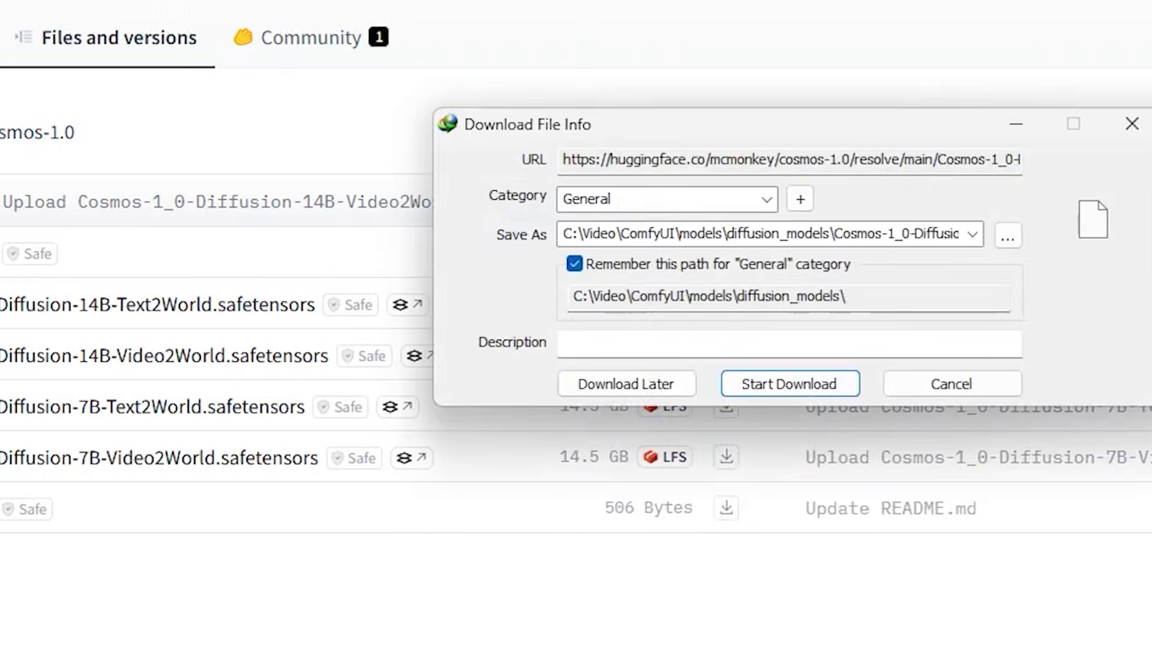
left_click_drag(591, 123, 1040, 165)
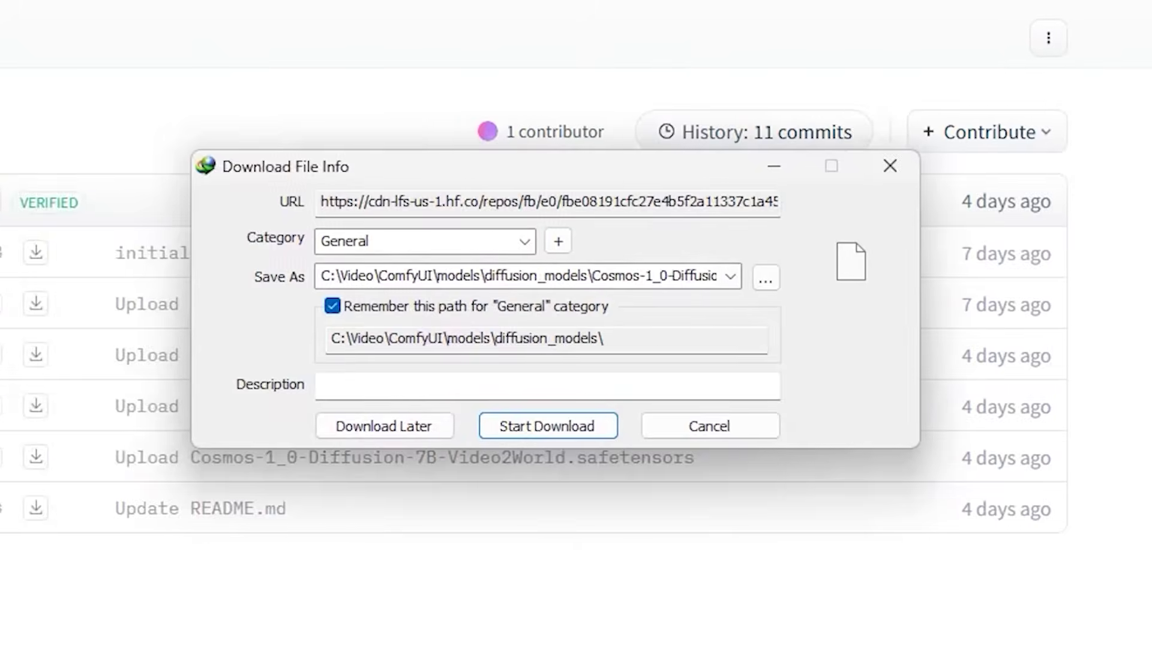
left_click(756, 278)
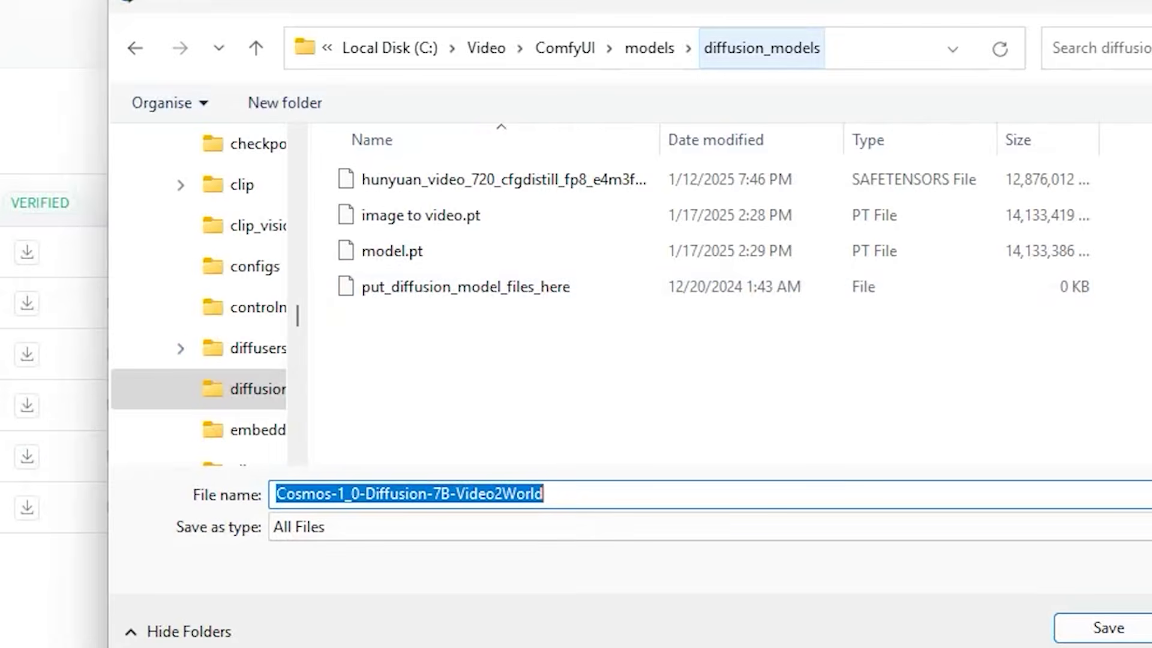
left_click(649, 48)
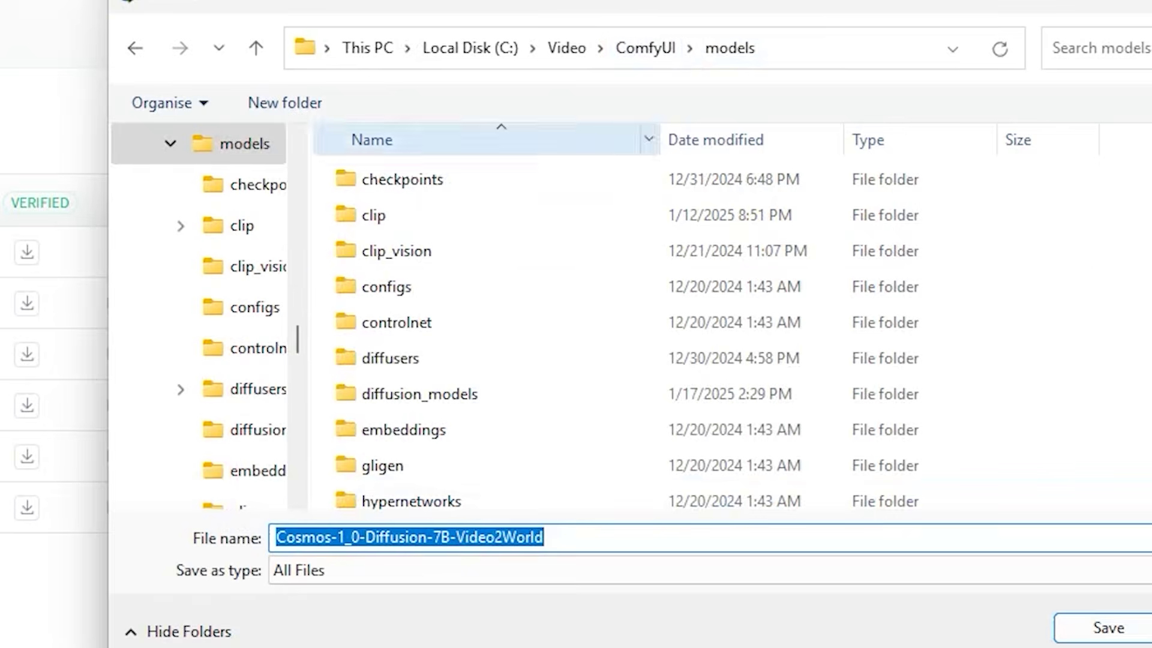
double_click(420, 393)
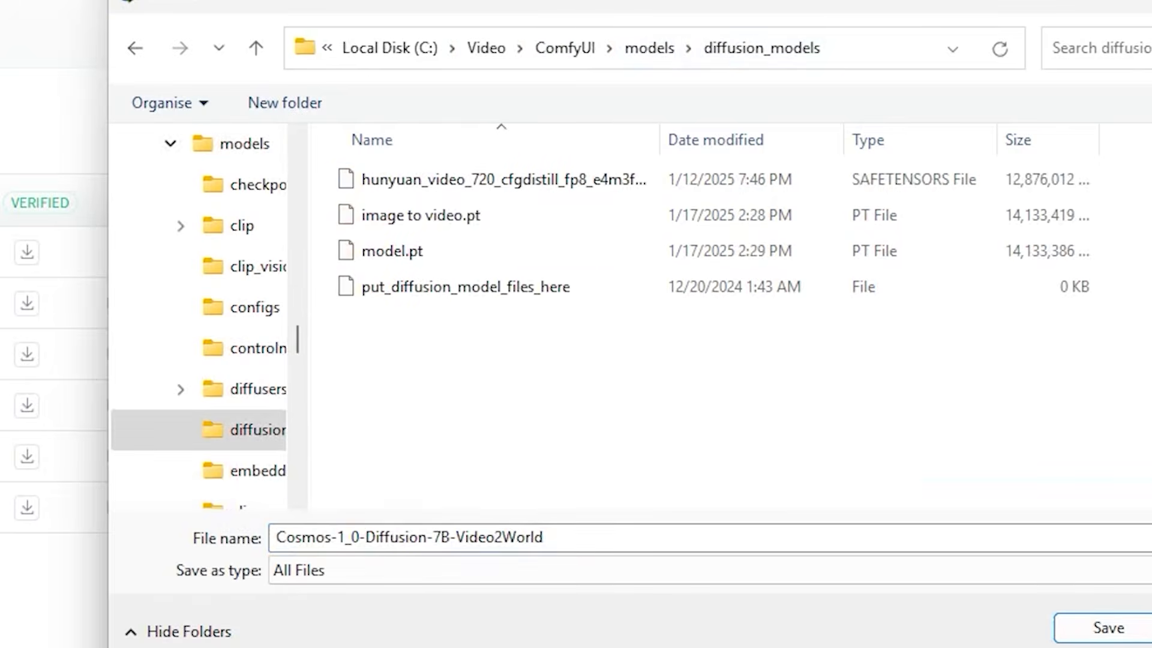
key("Return")
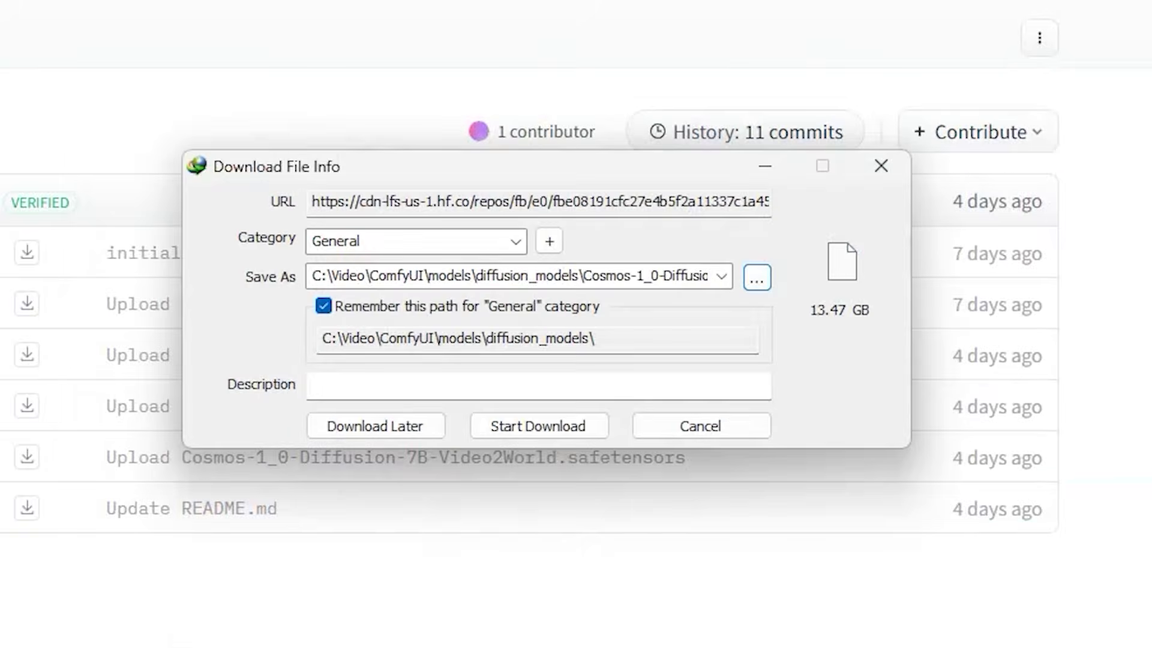
left_click(701, 426)
Start a download of Cosmos-1_0-Diffusion-7B-Video2World.safetensors with ComfyUI\models\diffusion_models as the save folder
right_click(27, 449)
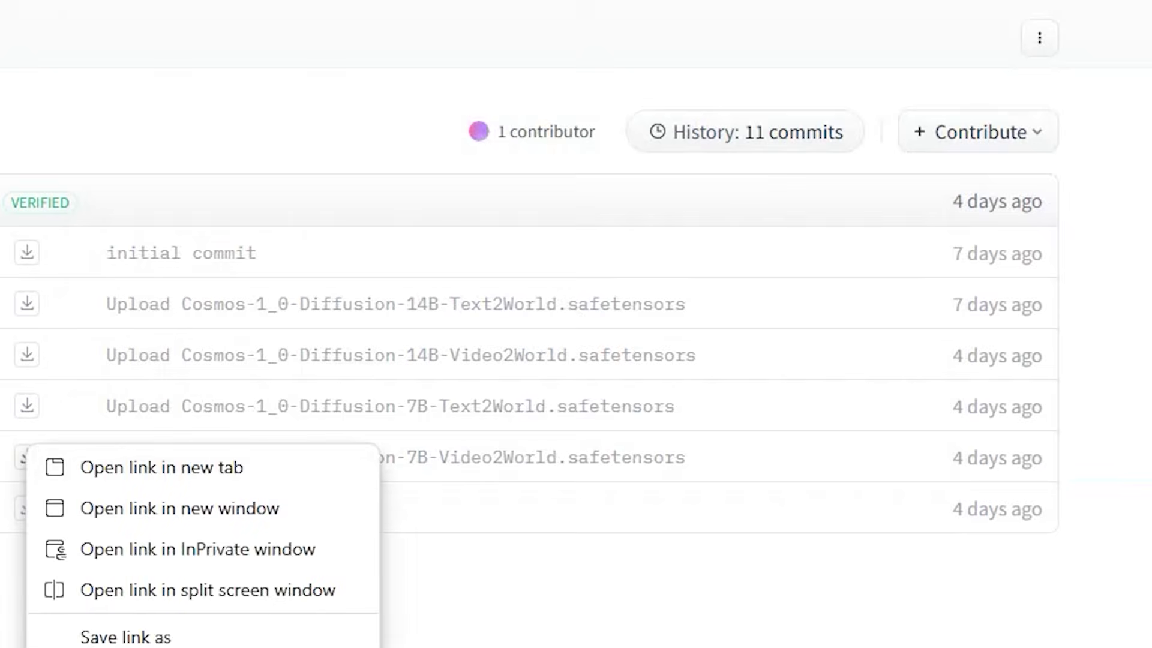
left_click(125, 637)
left_click(754, 235)
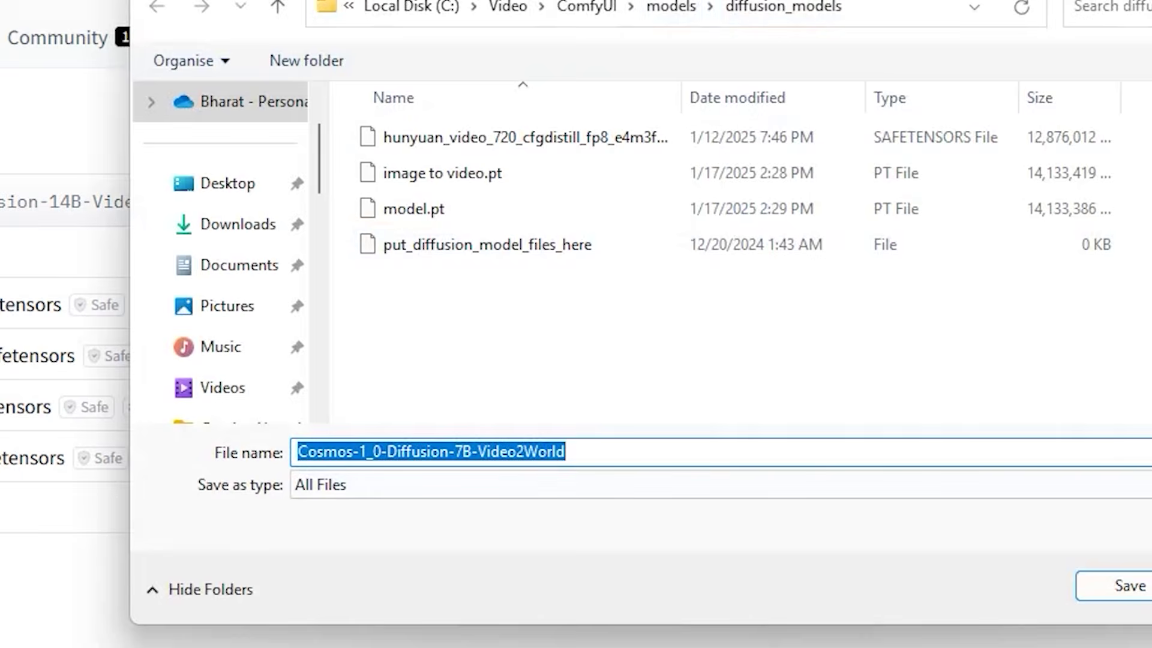
key("Return")
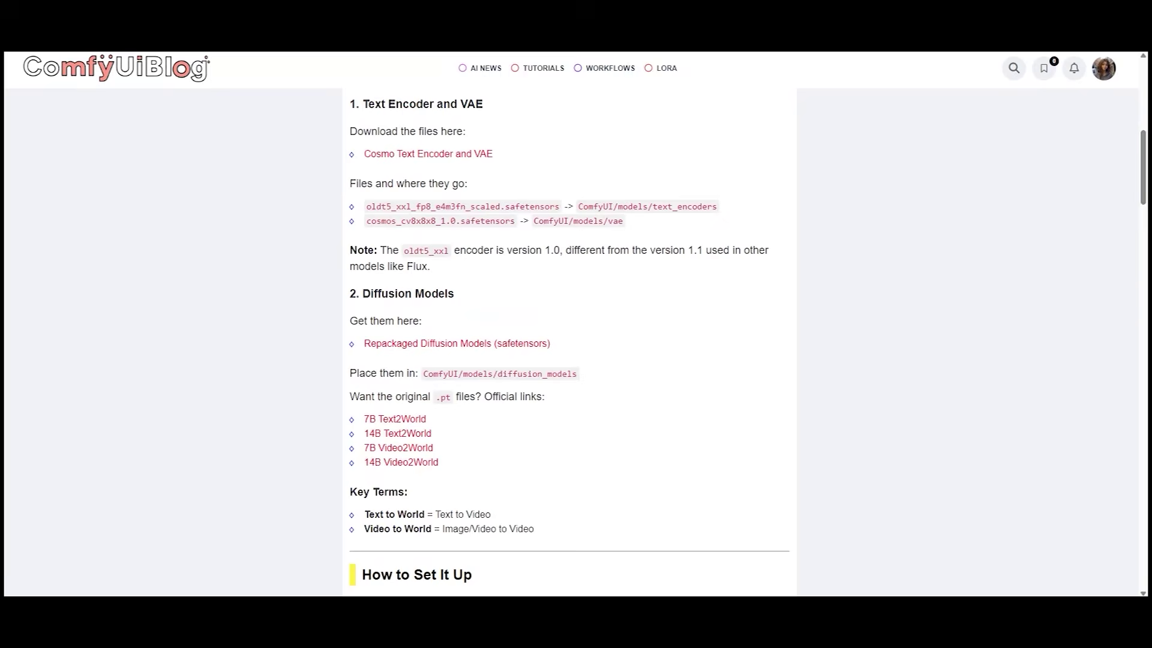
Find the Image to Video and Text to Video workflow links at the end of the setup article
scroll(569, 342, "down", 20)
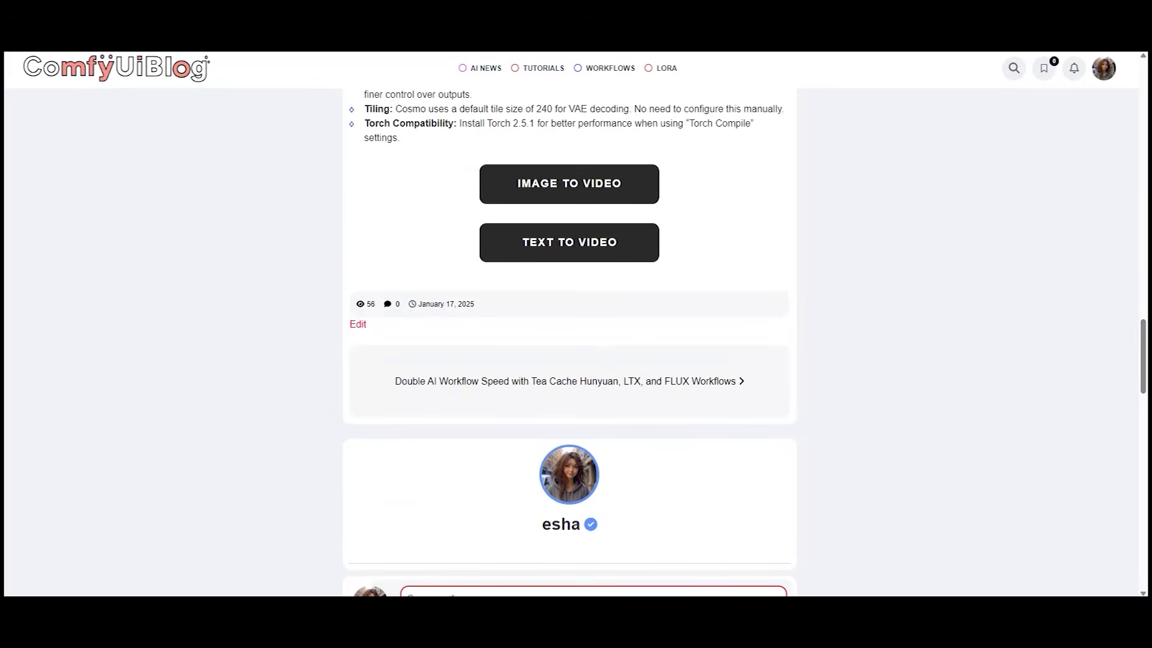
scroll(569, 324, "up", 1)
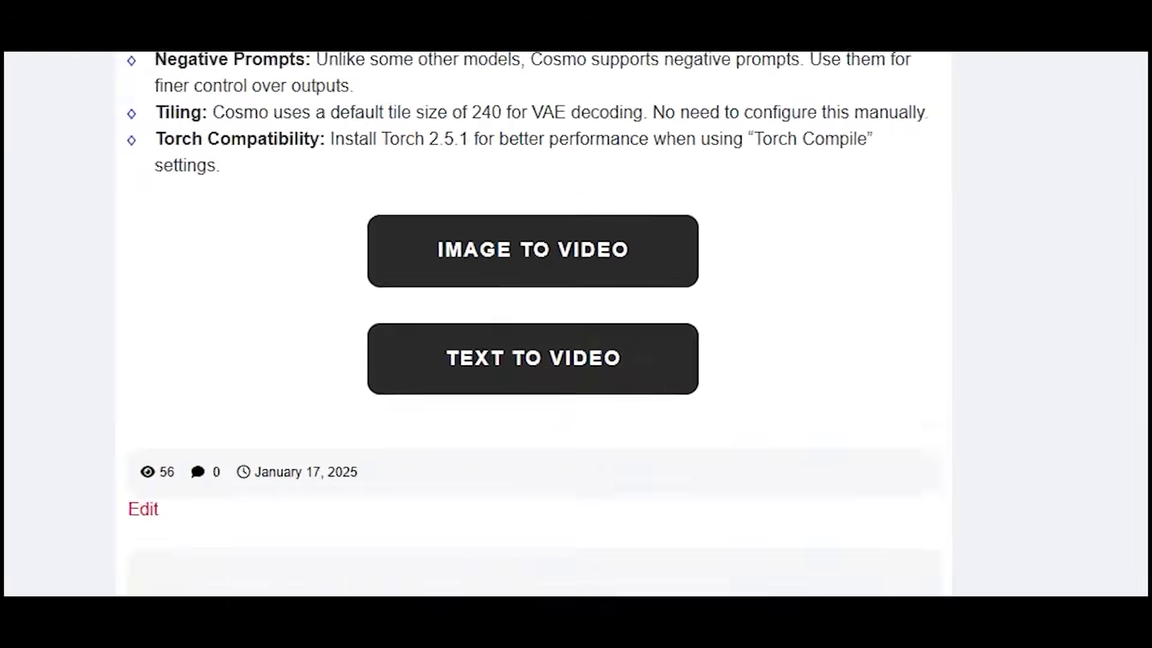
Switch to ComfyUI, open the text_to_video workflow and select its EmptyCosmosLatentVideo node
left_click_drag(258, 257, 750, 252)
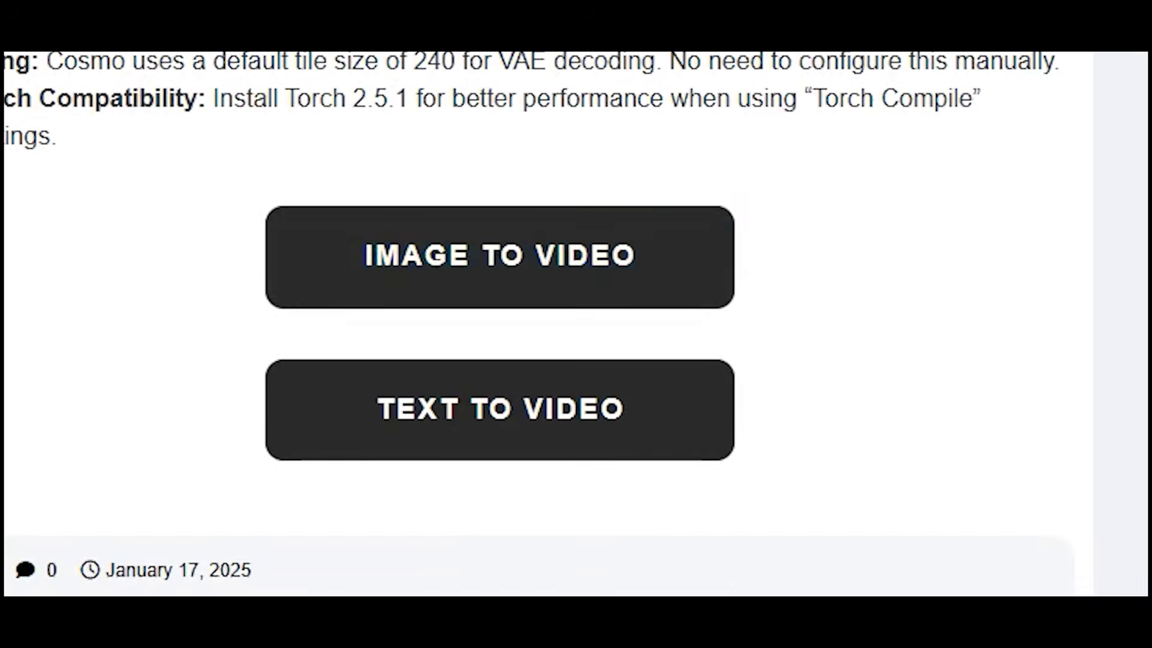
left_click_drag(377, 409, 624, 409)
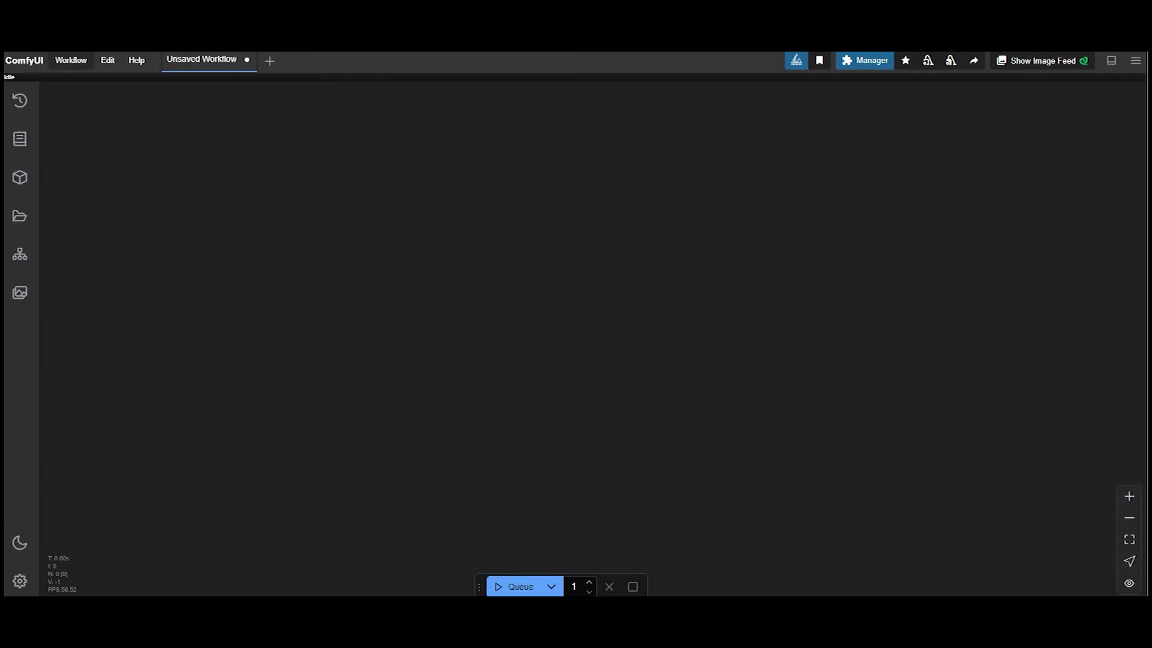
left_click(71, 60)
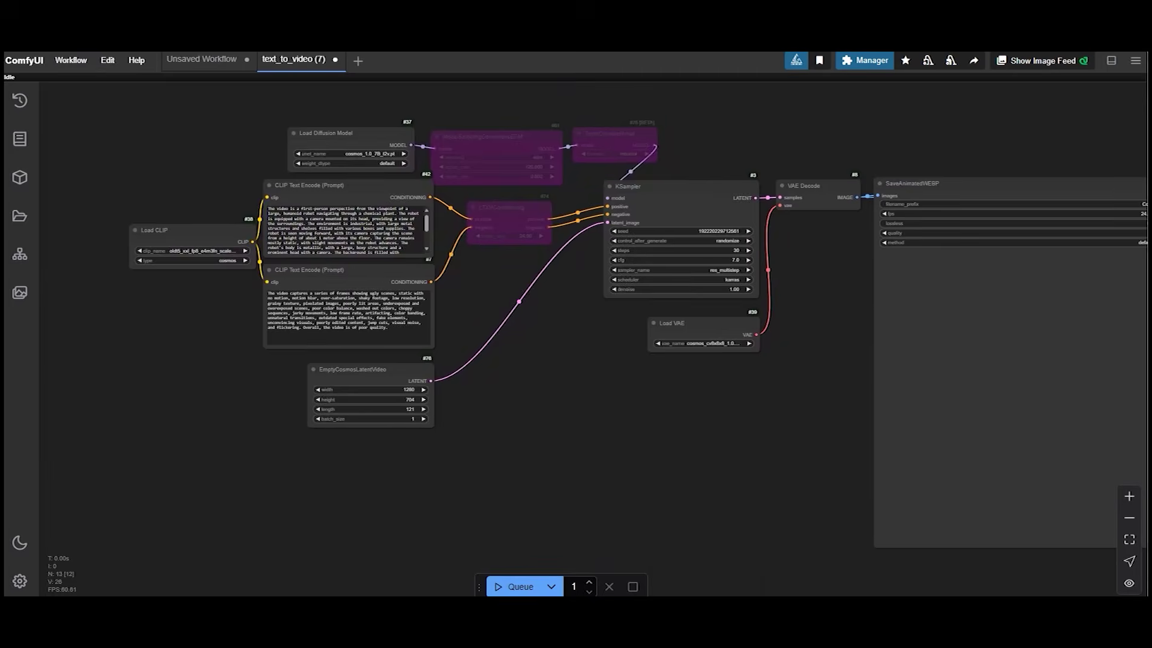
scroll(565, 345, "up", 2)
left_click_drag(565, 345, 833, 283)
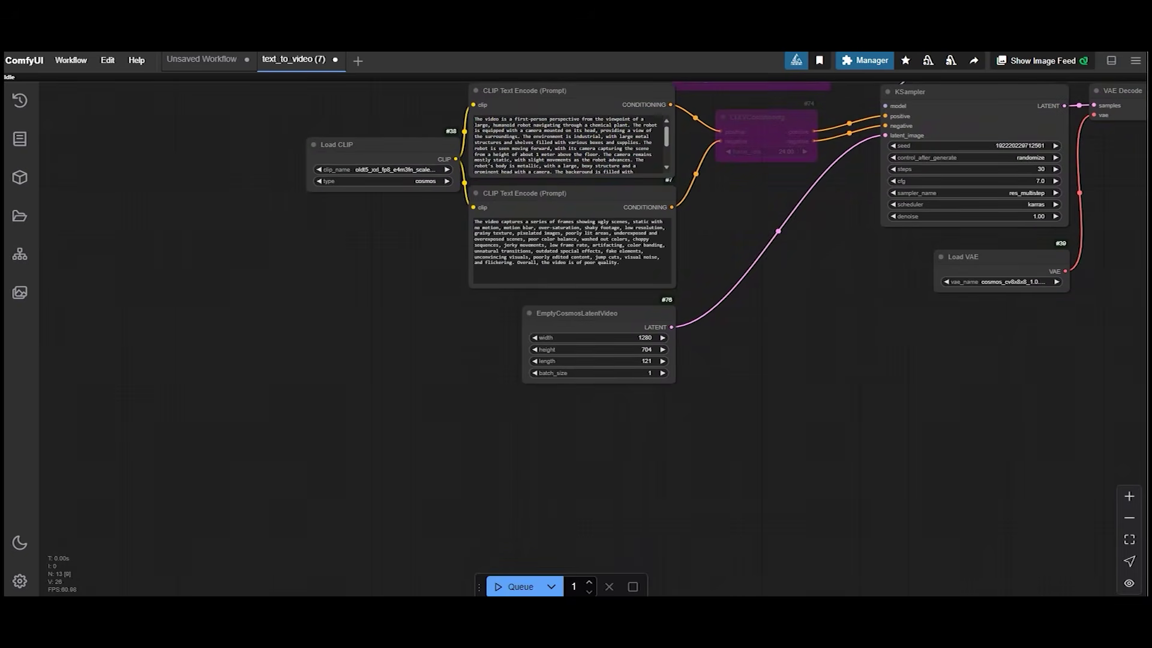
left_click(599, 313)
left_click_drag(750, 360, 572, 410)
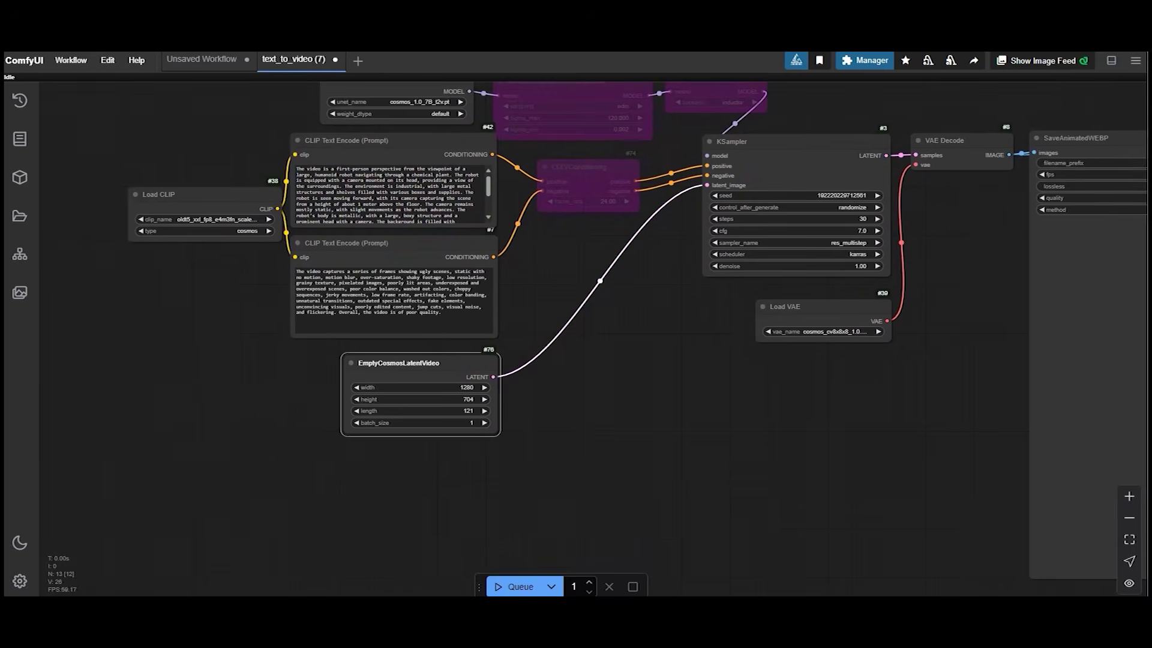
Update ComfyUI and all extensions to the latest version and reboot the server
left_click(865, 60)
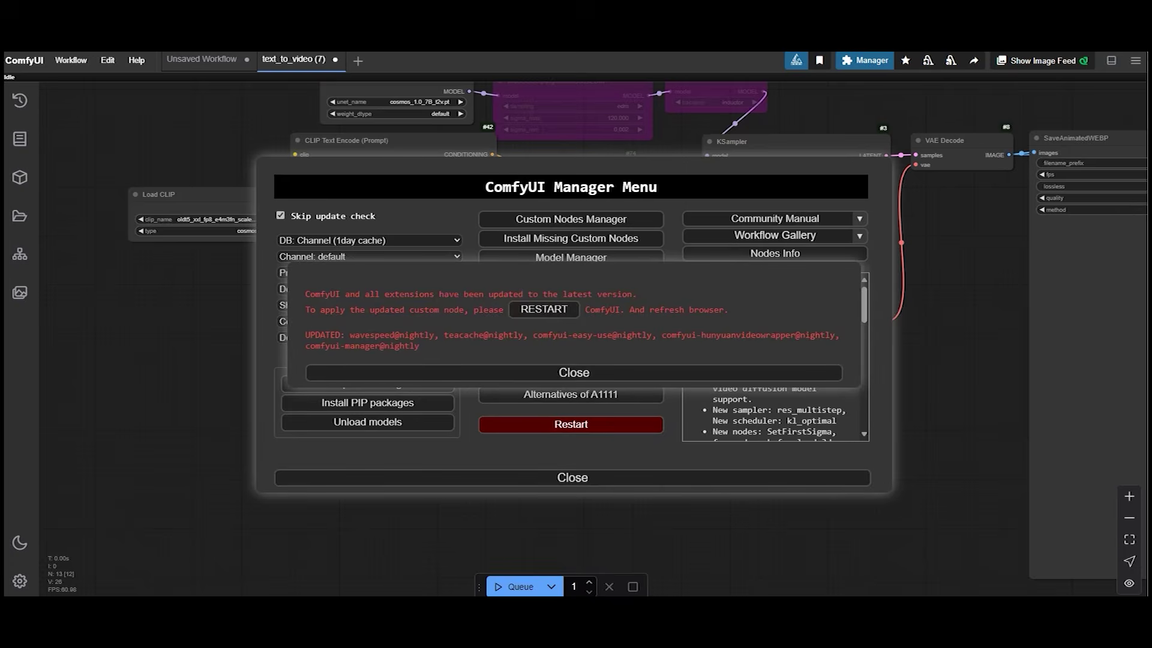
left_click(544, 309)
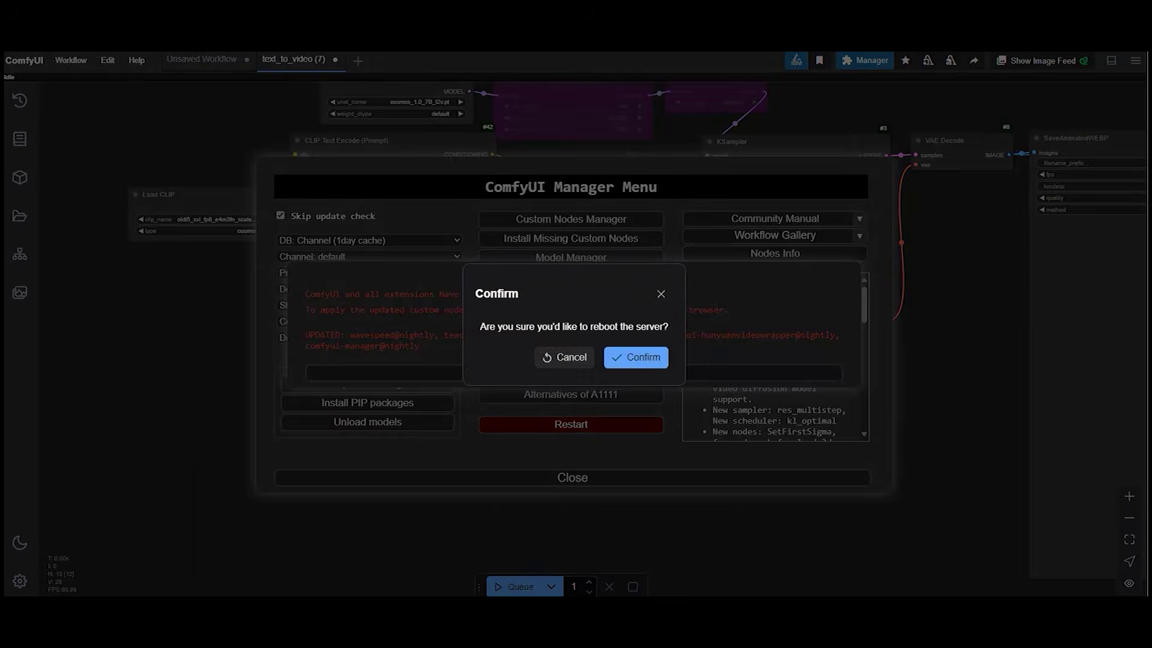
left_click(635, 354)
Examine the width, height, length and batch_size settings of the EmptyCosmosLatentVideo node
left_click_drag(716, 461, 891, 461)
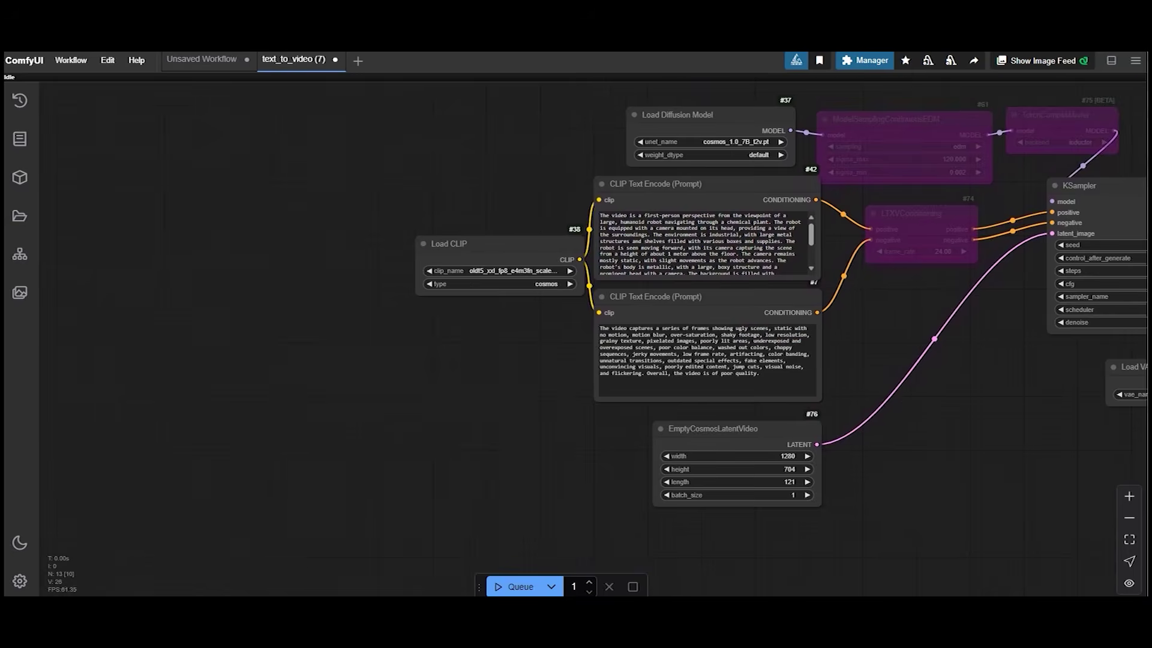
scroll(892, 461, "up", 5)
left_click(607, 409)
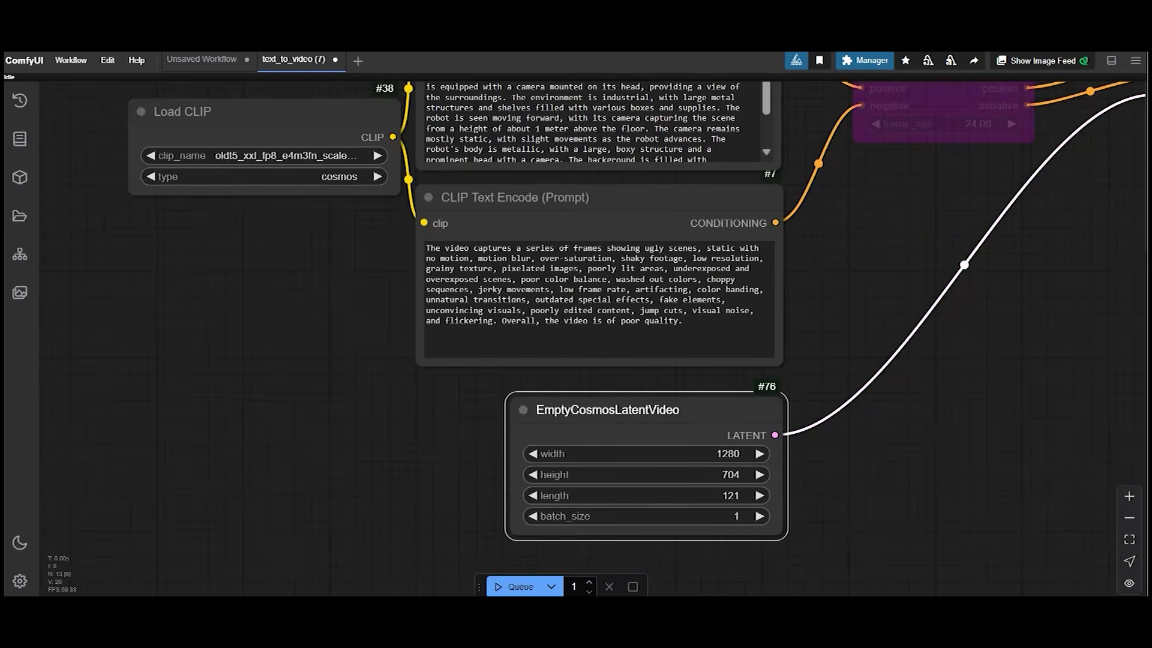
scroll(720, 417, "down", 5)
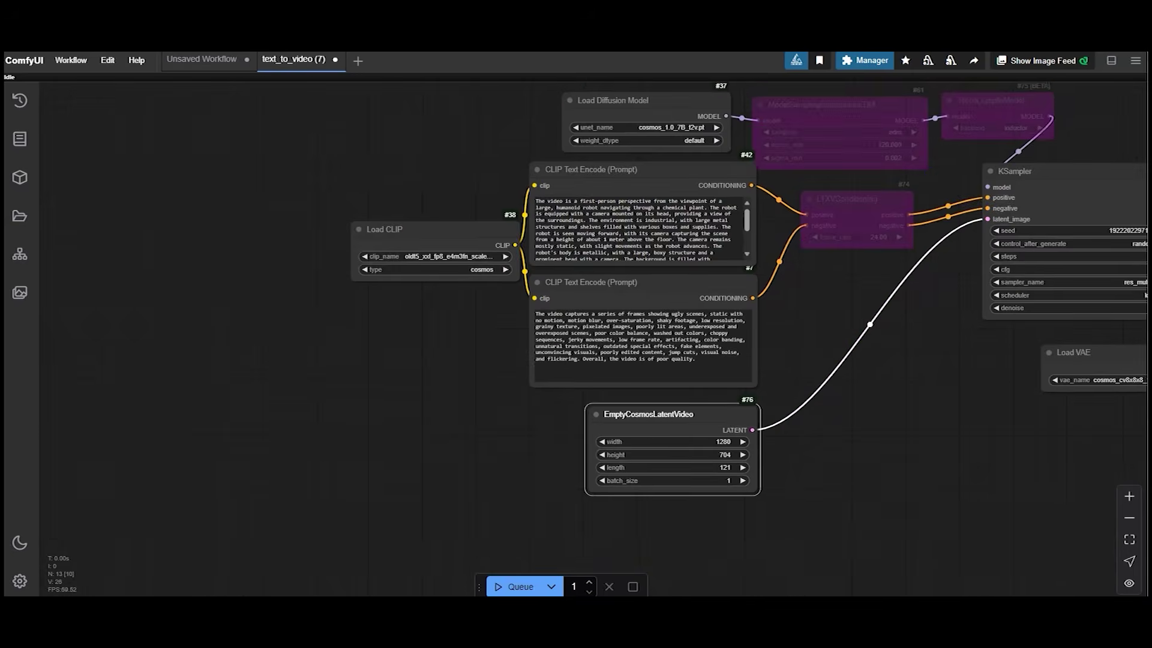
scroll(660, 180, "up", 4)
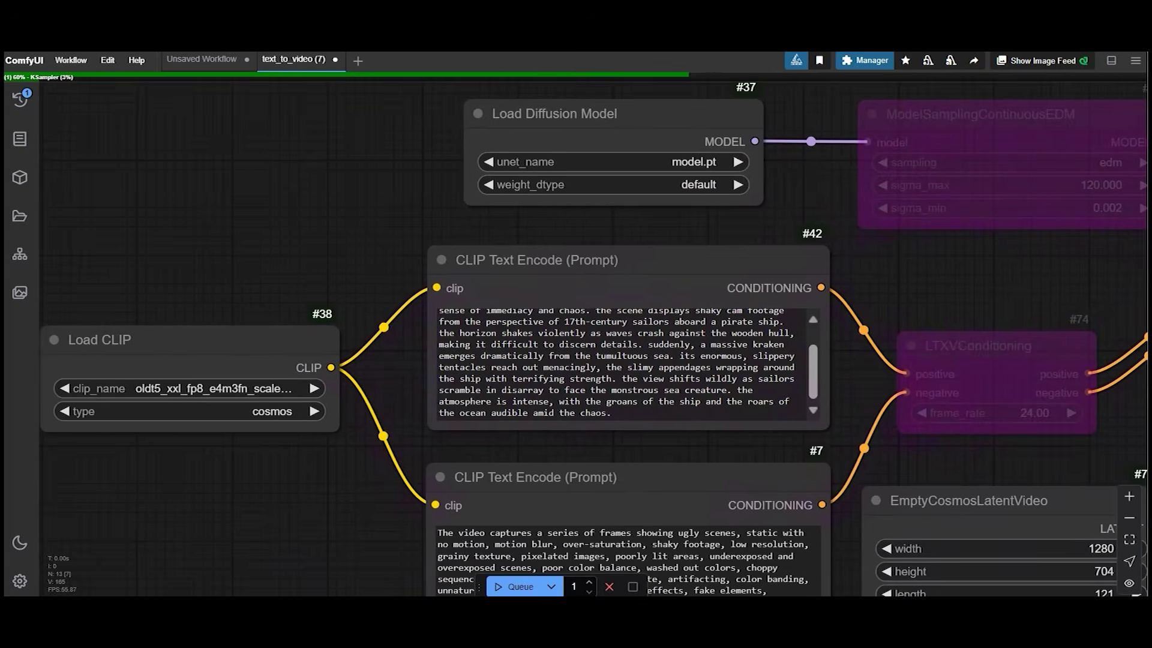
Check the text encoder files offered for clip_name in the Load CLIP node without changing the selection
left_click_drag(360, 235, 677, 95)
scroll(360, 240, "up", 3)
scroll(360, 240, "down", 2)
scroll(498, 276, "up", 1)
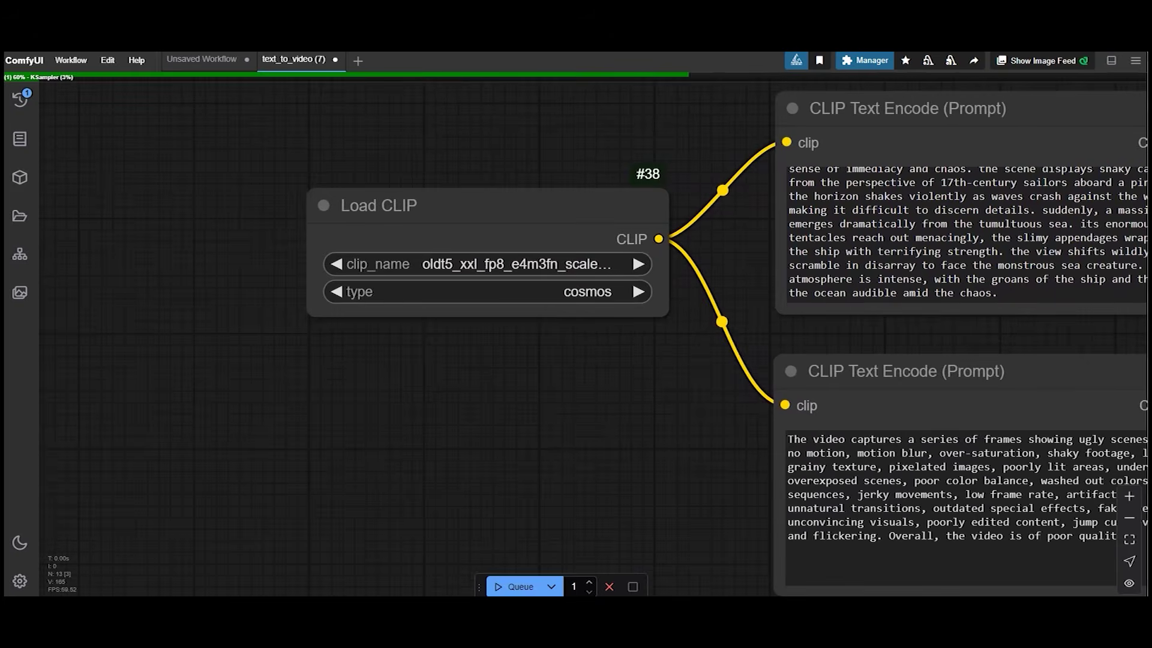
left_click(526, 263)
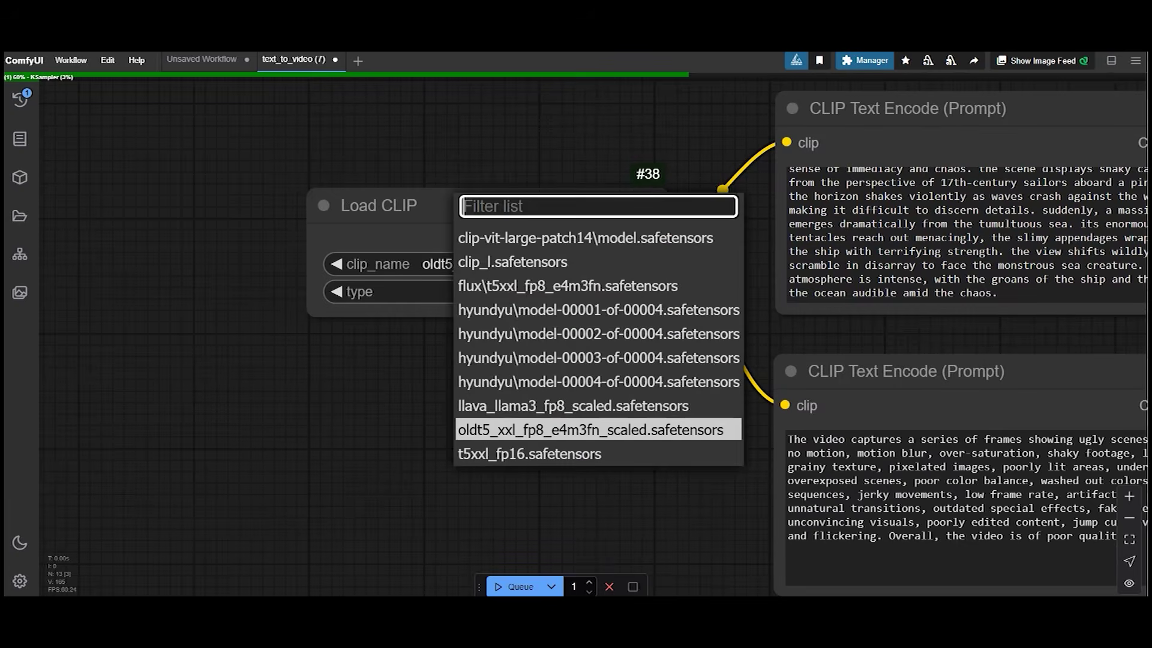
key("Escape")
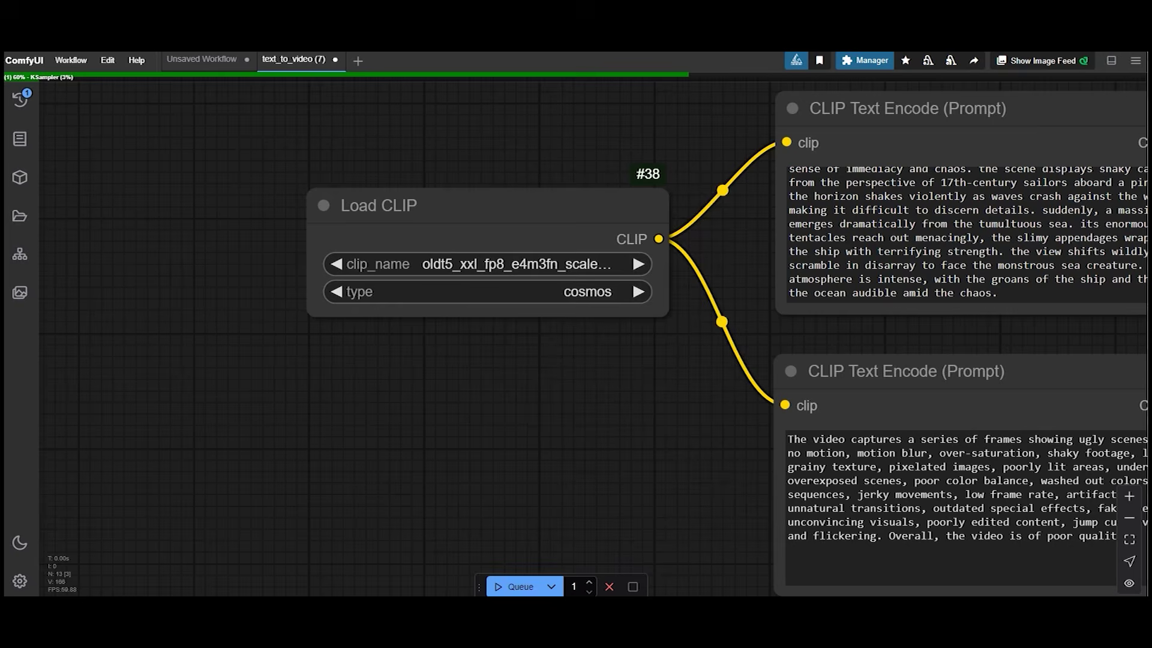
Examine the unet_name and weight_dtype settings of the Load Diffusion Model node
scroll(516, 303, "down", 3)
left_click_drag(612, 148, 348, 286)
scroll(468, 246, "down", 1)
scroll(530, 243, "up", 4)
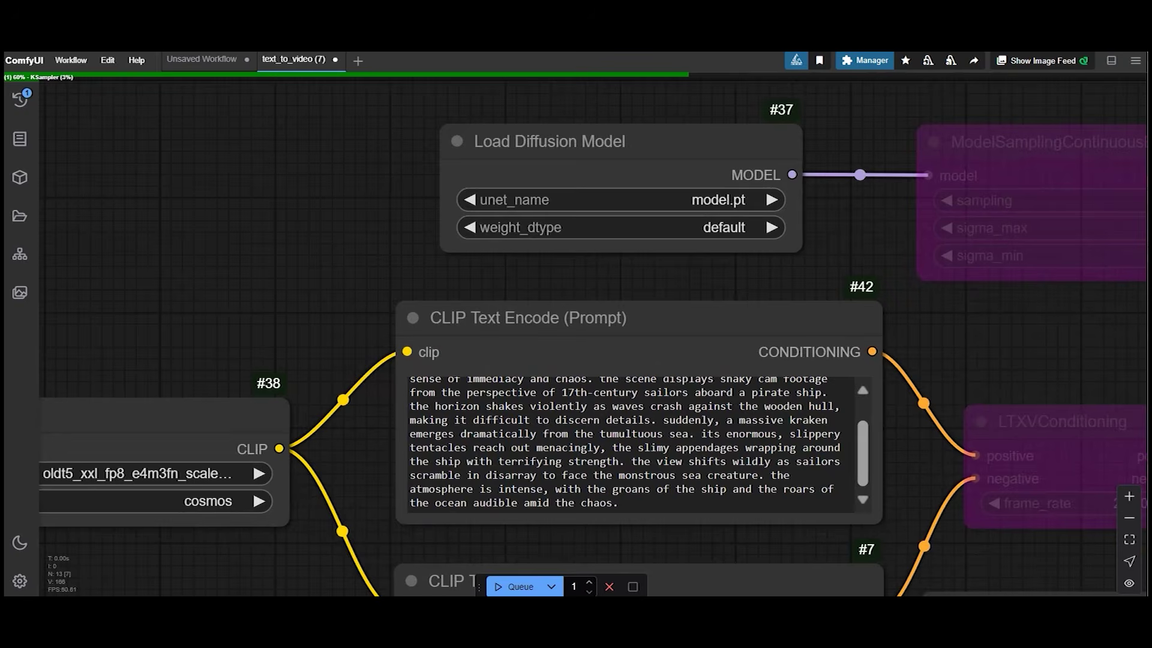
scroll(725, 228, "down", 2)
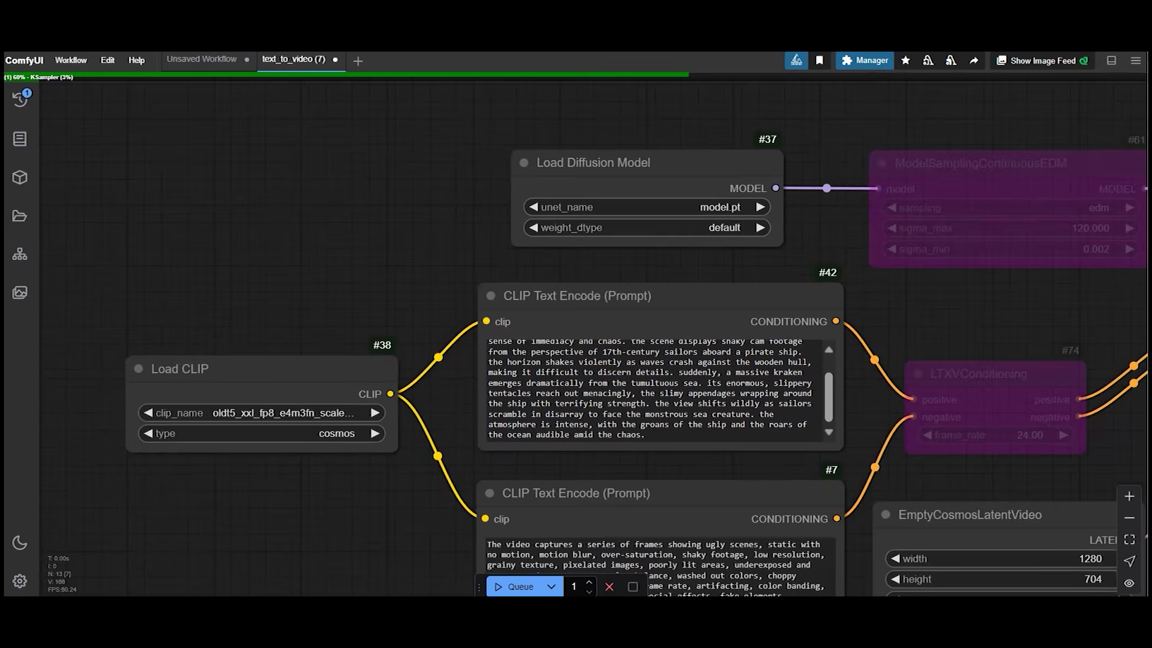
Remove the bypass from the ModelSamplingContinuousEDM node and open its sigma_max value for editing
scroll(673, 266, "up", 5)
scroll(673, 266, "down", 3)
left_click_drag(673, 265, 216, 289)
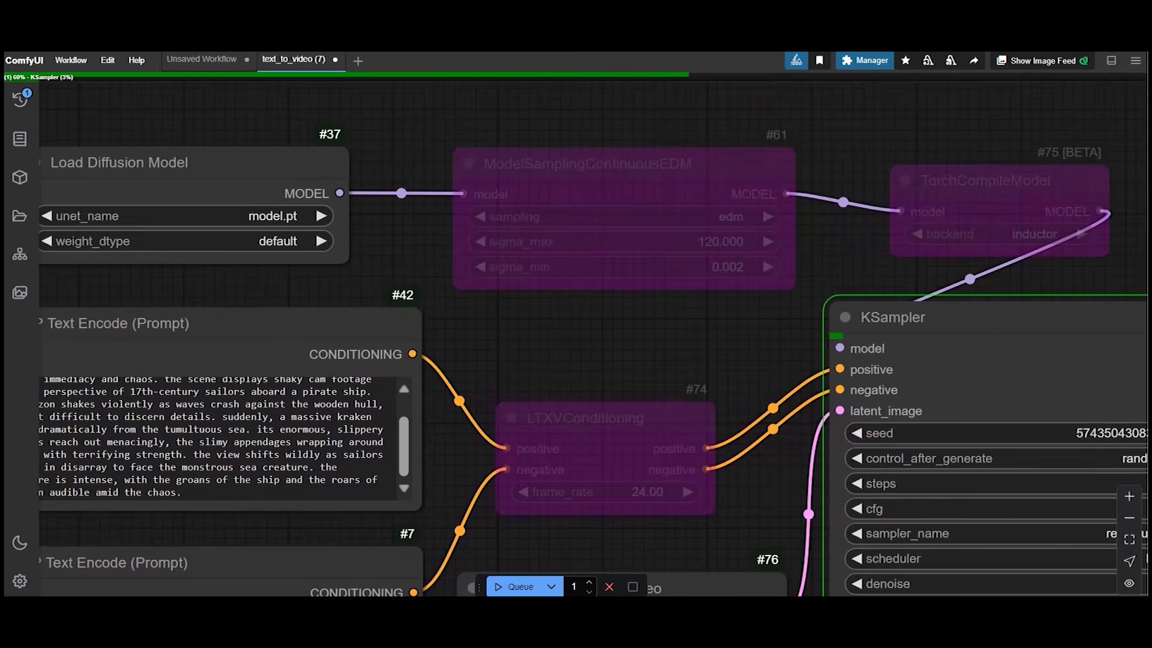
right_click(634, 170)
left_click(641, 382)
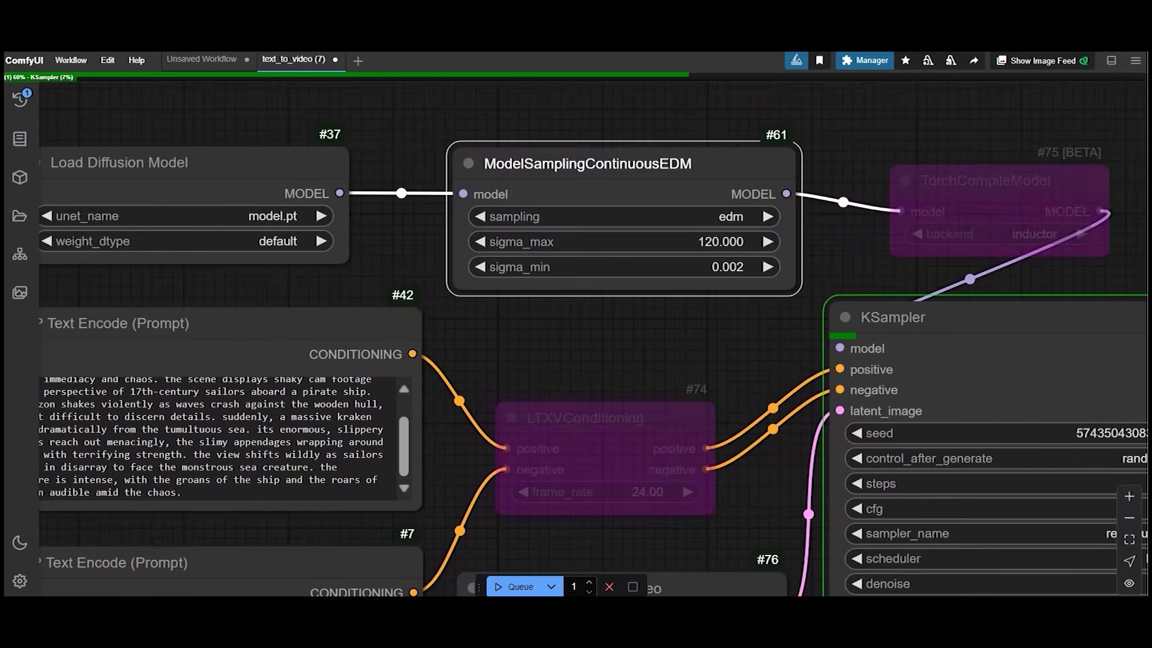
scroll(673, 290, "up", 2)
left_click_drag(673, 291, 630, 298)
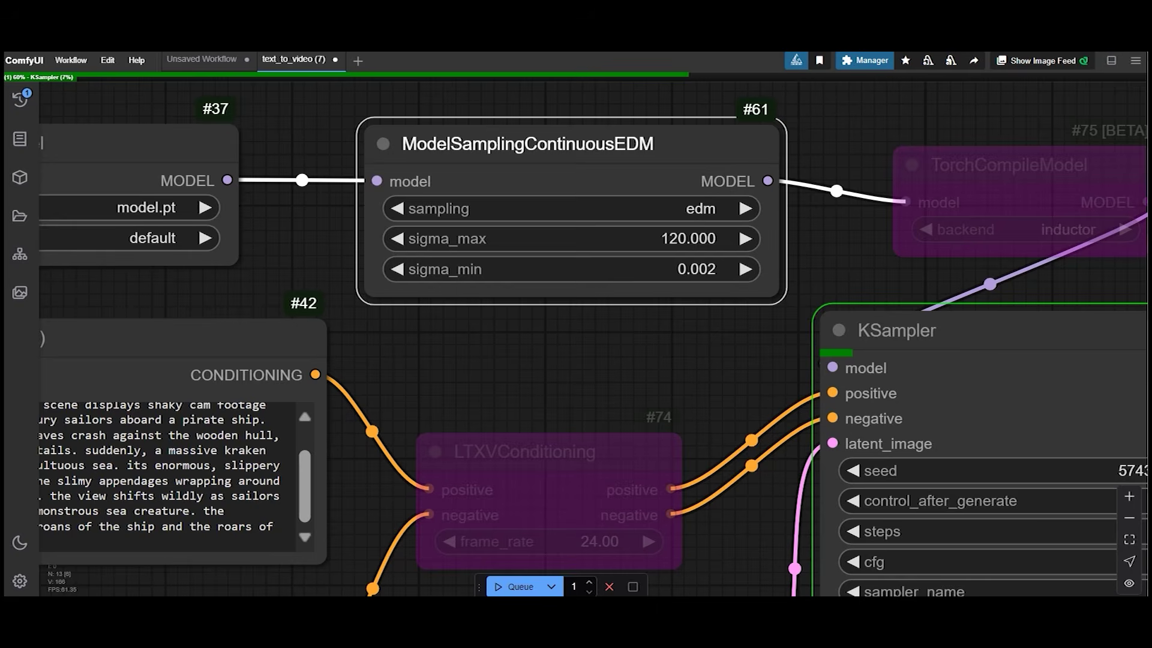
left_click(616, 239)
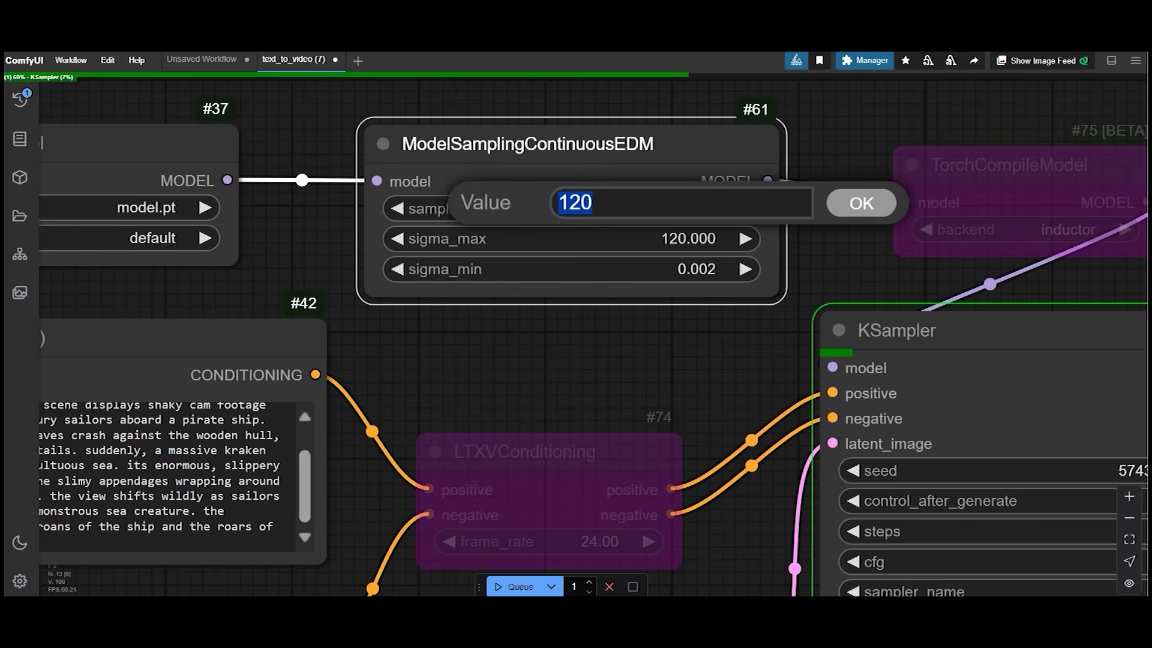
Remove the bypass from the TorchCompileModel node and select the ModelSamplingContinuousEDM node
left_click_drag(576, 360, 462, 357)
right_click(875, 175)
left_click(882, 388)
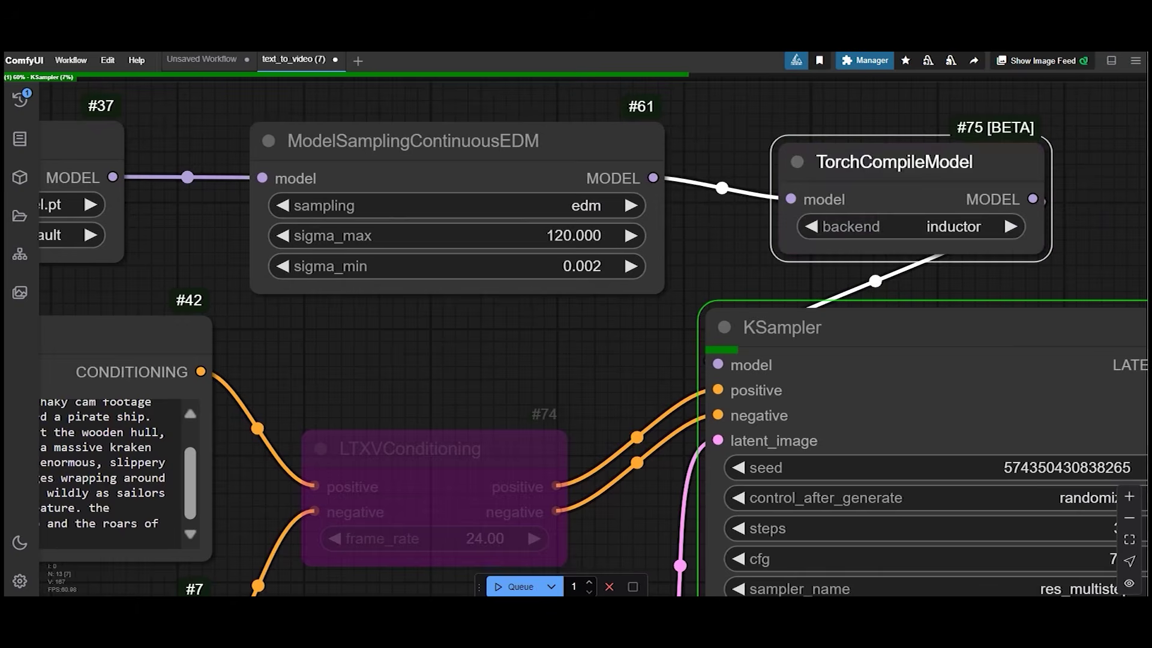
left_click(412, 141)
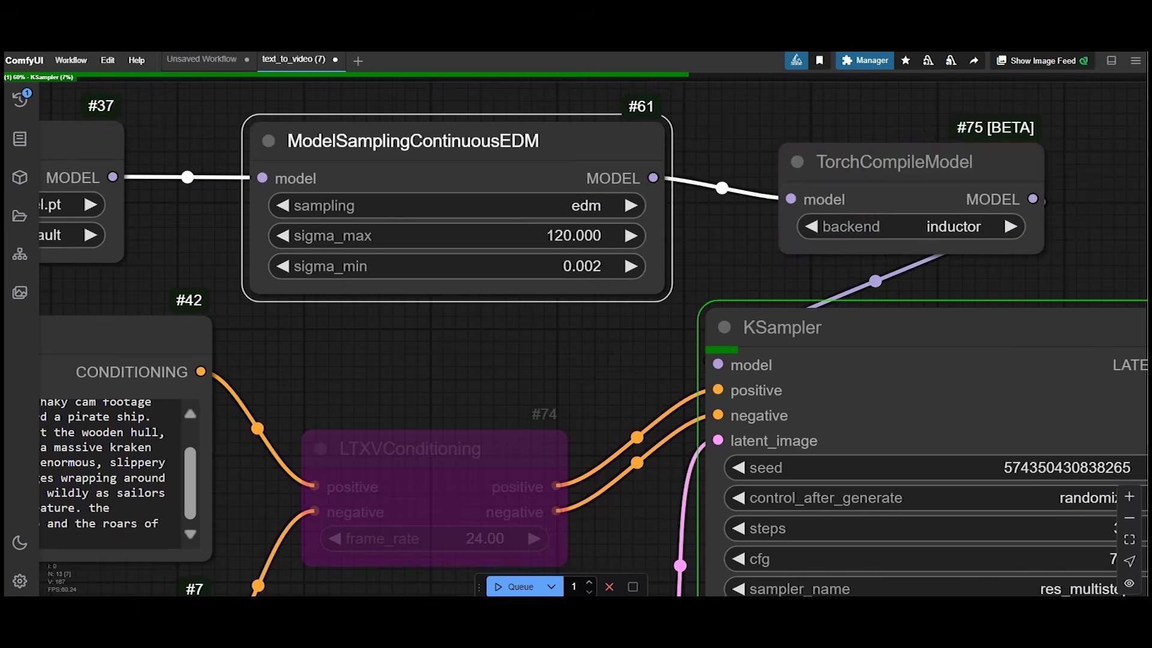
Try the cudagraphs backend on the TorchCompileModel node and set it back to inductor
left_click(953, 226)
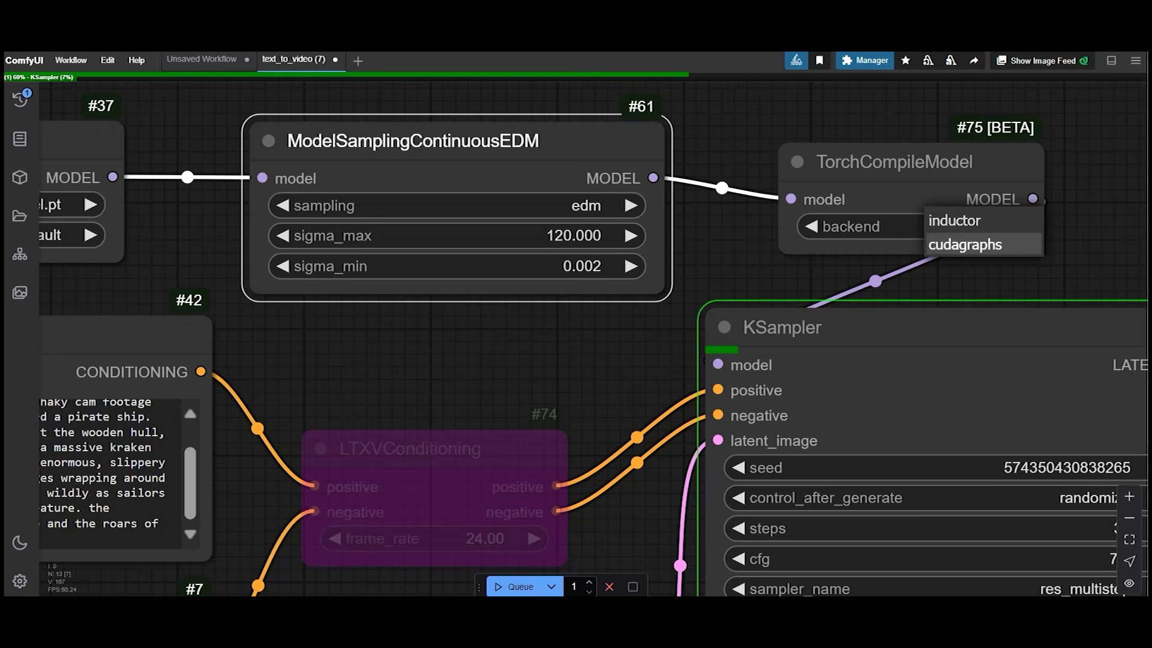
left_click(965, 245)
left_click(954, 226)
left_click(954, 220)
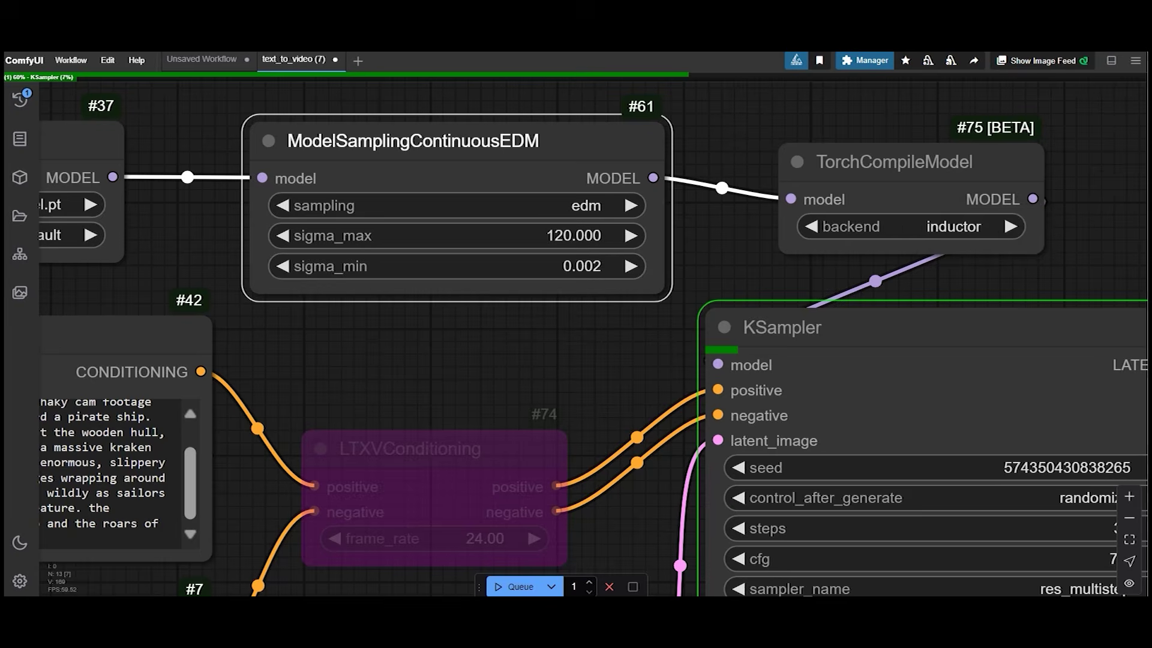
left_click(954, 226)
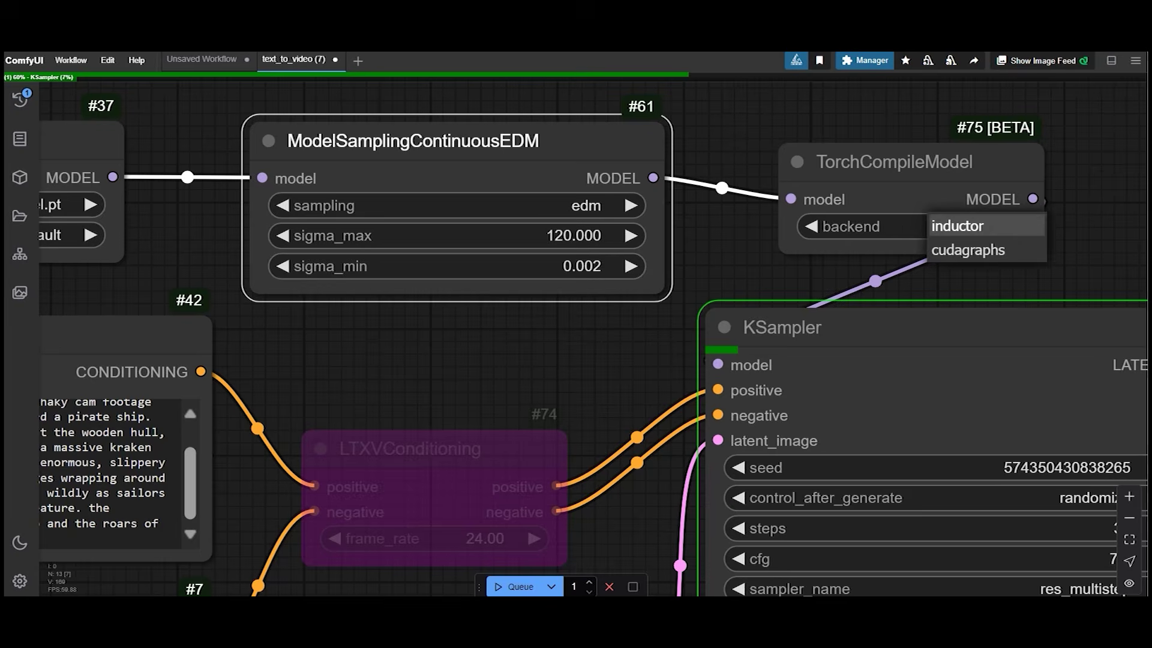
left_click(957, 226)
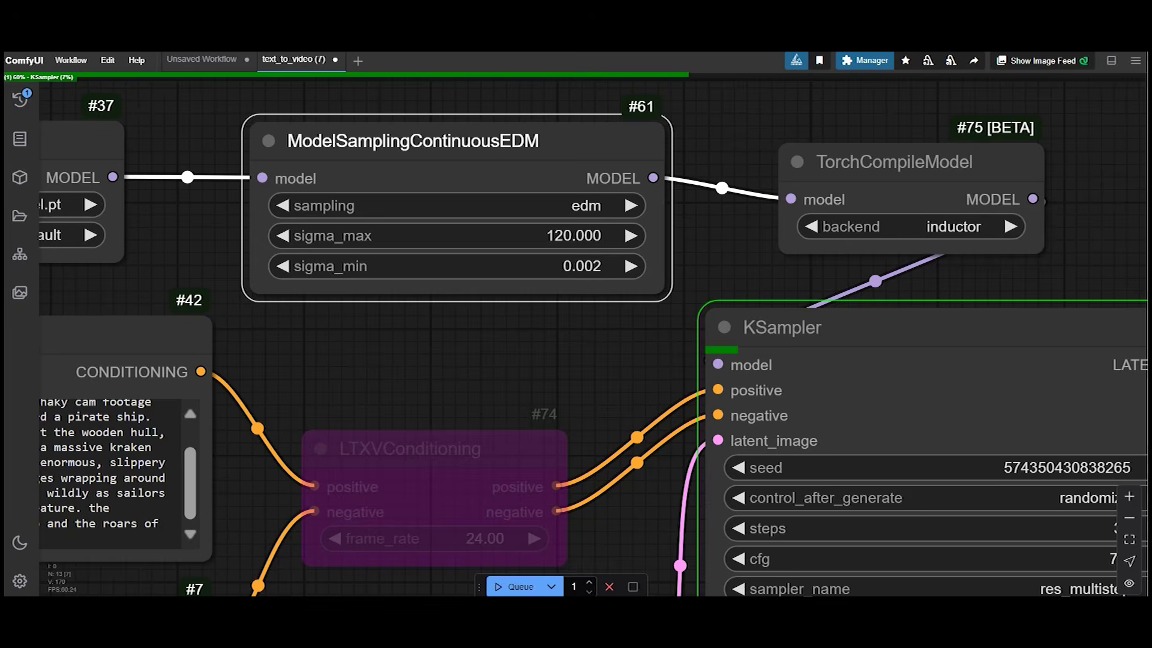
Examine the KSampler node's seed, steps, cfg, sampler_name, scheduler and denoise settings
left_click_drag(624, 360, 312, 174)
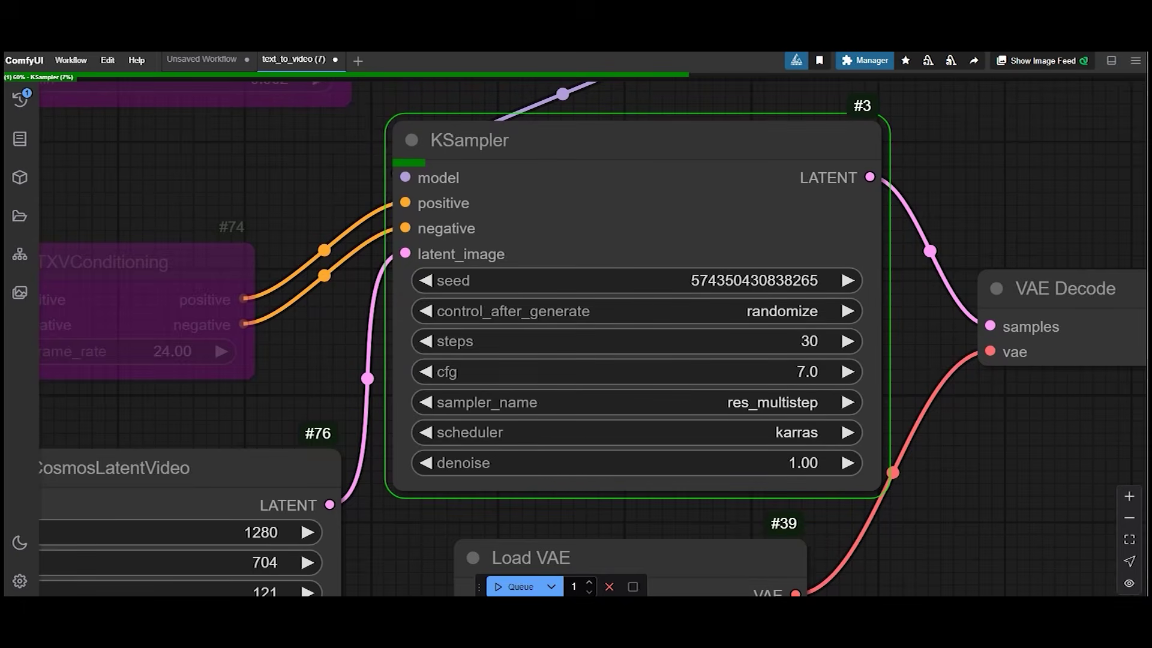
left_click_drag(938, 474, 1017, 509)
scroll(966, 436, "up", 2)
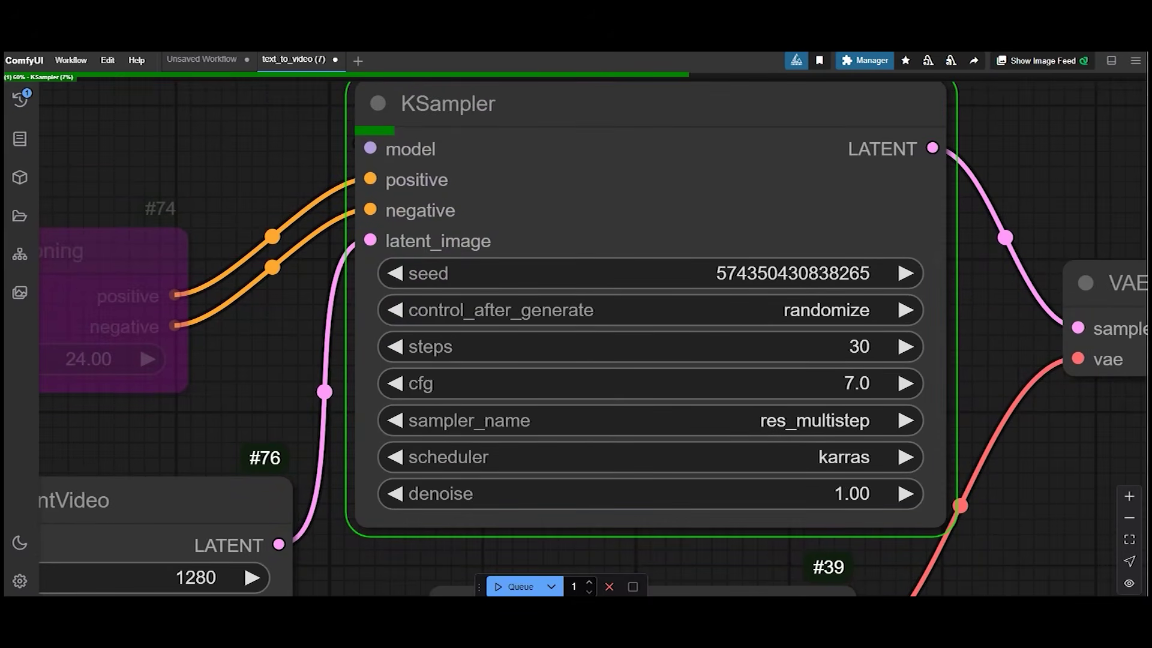
left_click_drag(1017, 508, 1089, 498)
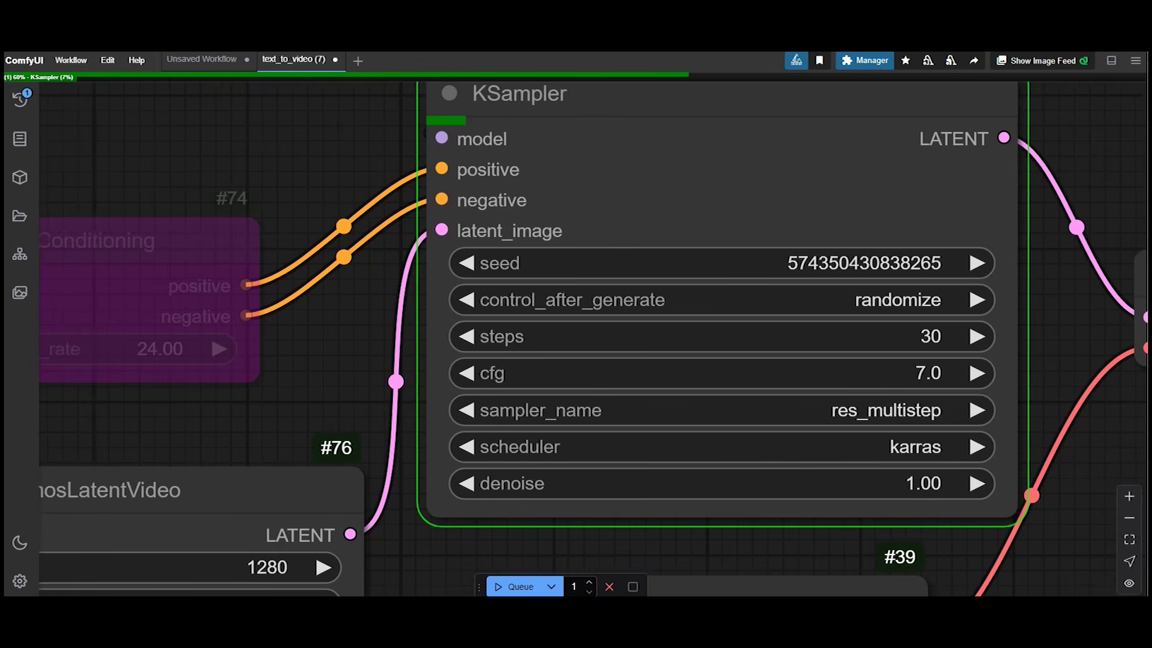
scroll(592, 339, "down", 3)
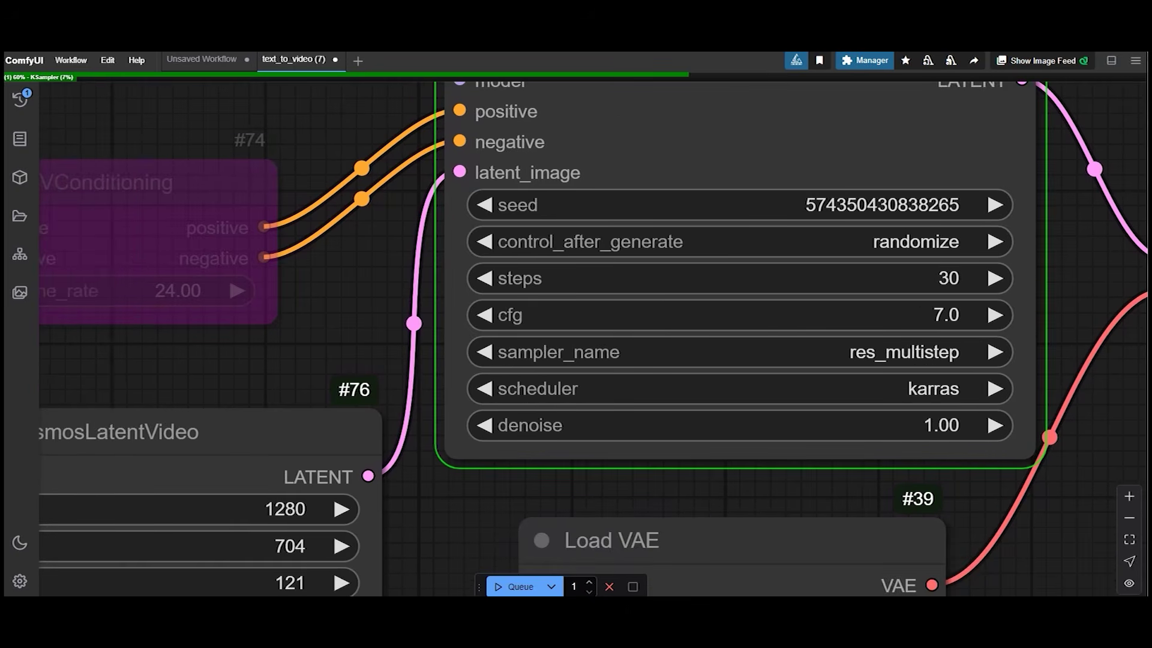
scroll(593, 339, "down", 2)
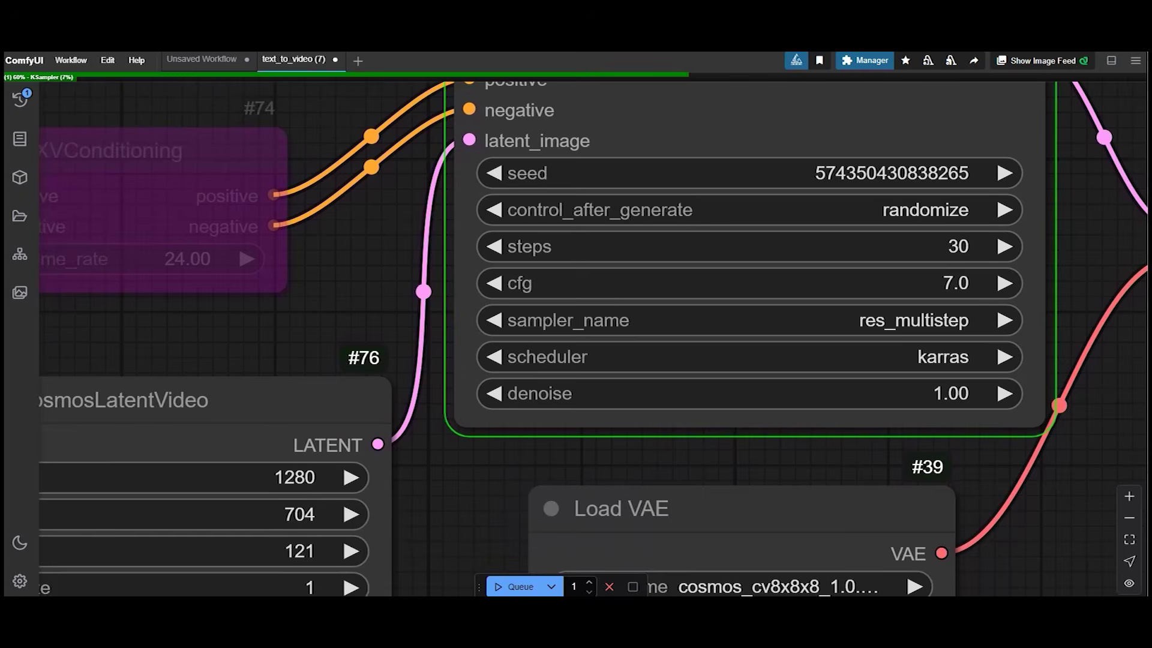
Review the positive and negative prompts in the two CLIP Text Encode nodes
left_click(894, 356)
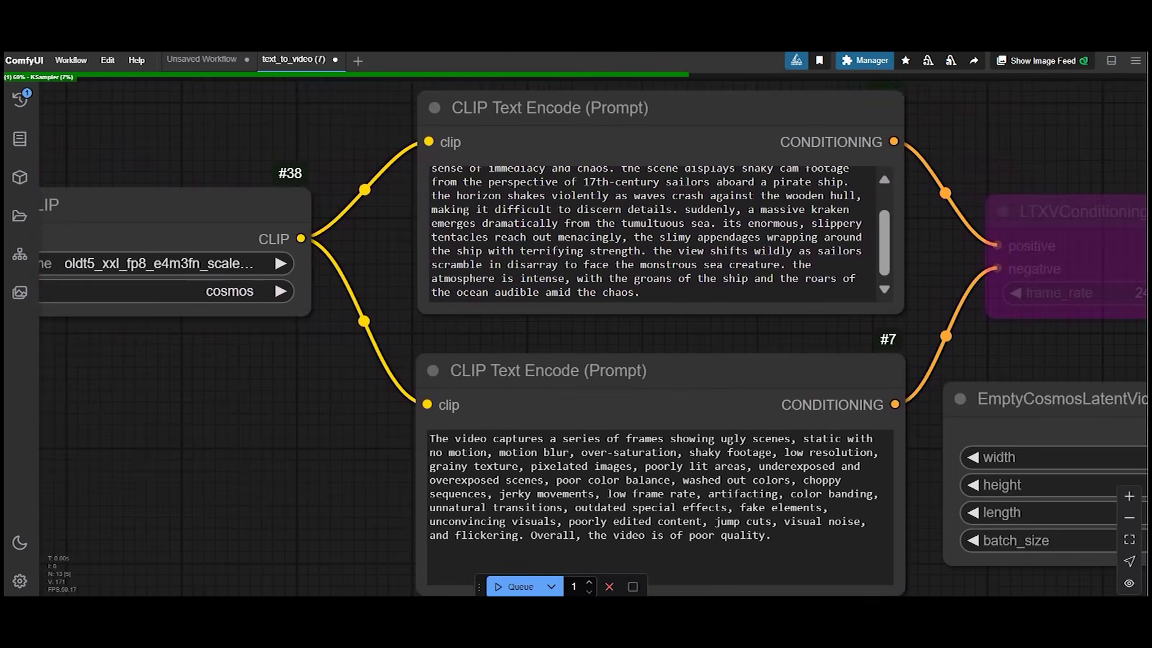
left_click(652, 234)
scroll(652, 234, "up", 1)
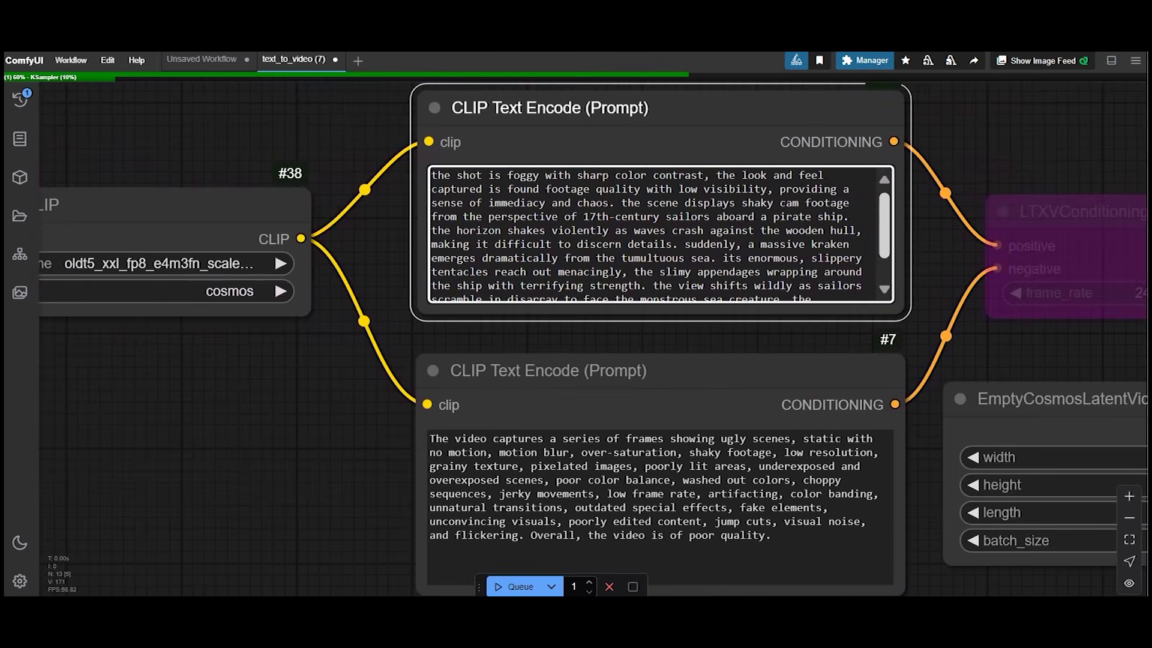
left_click_drag(240, 420, 276, 329)
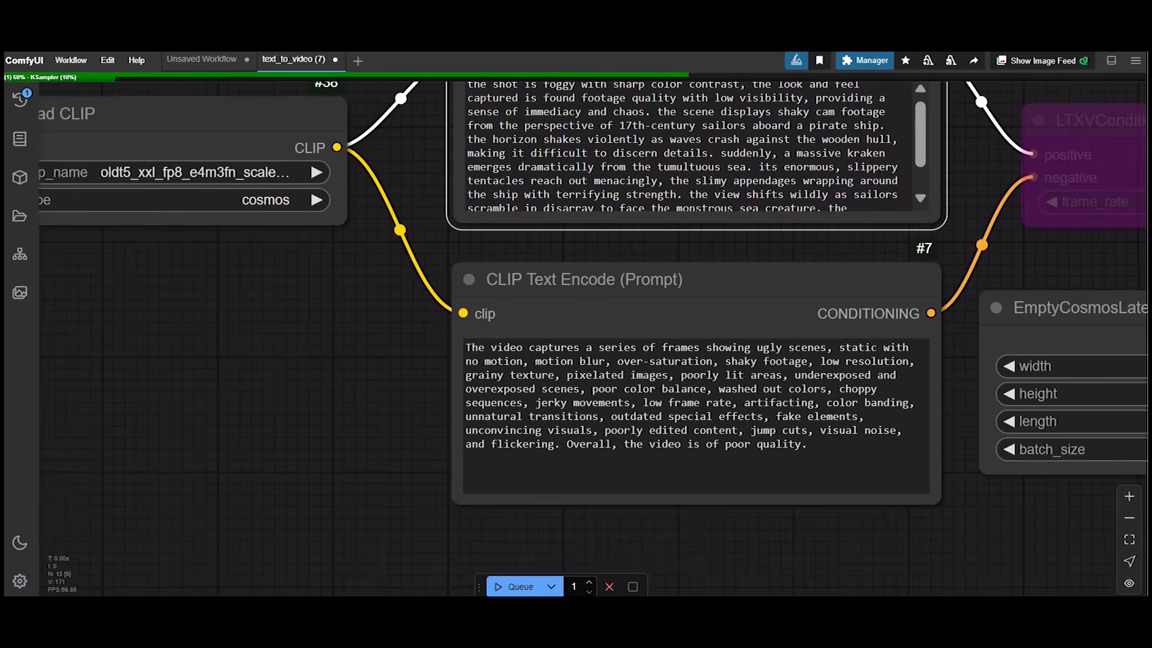
scroll(593, 298, "up", 4)
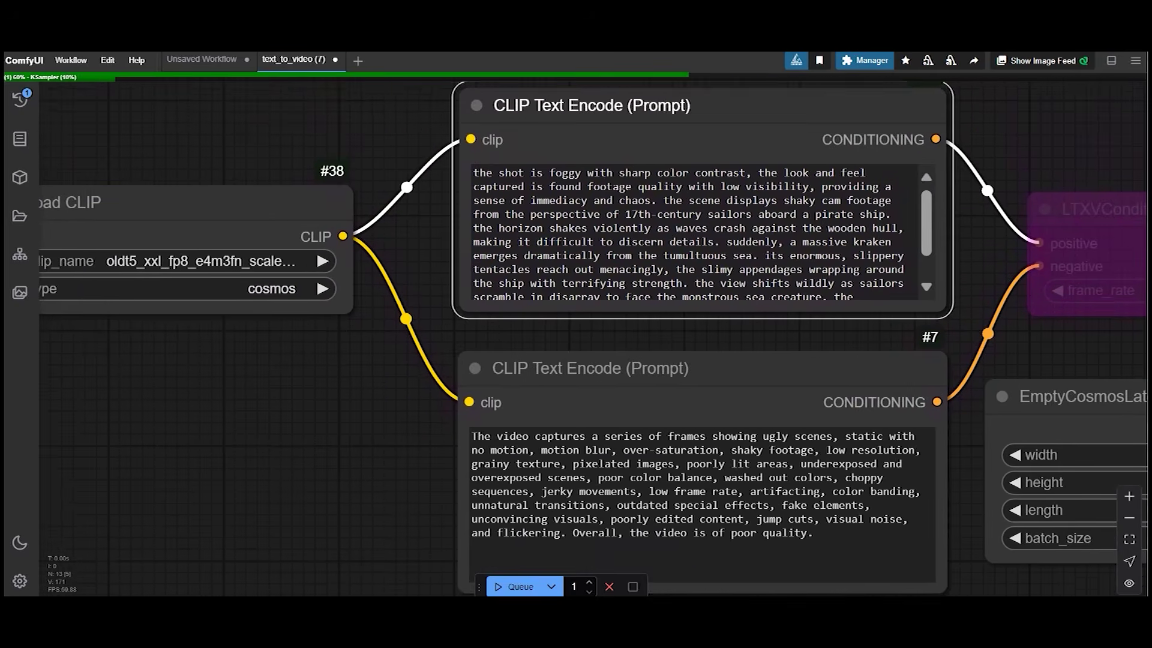
Highlight and read the full negative prompt in the lower CLIP Text Encode node
left_click_drag(420, 480, 839, 457)
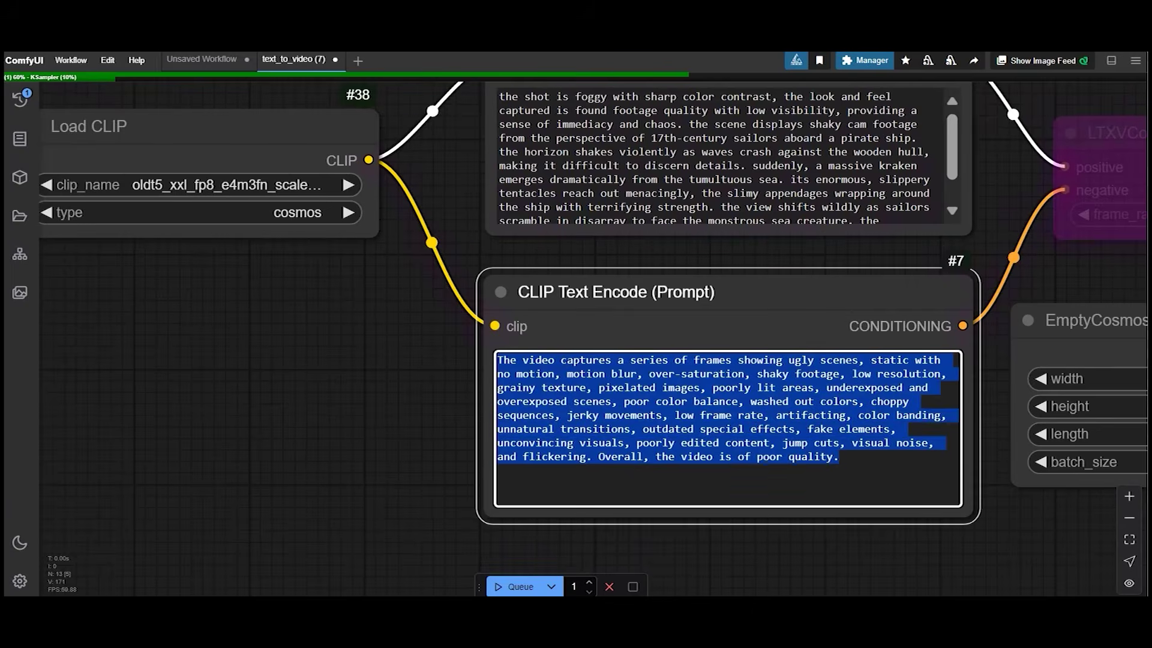
left_click(838, 457)
left_click_drag(420, 480, 420, 480)
scroll(782, 275, "down", 3)
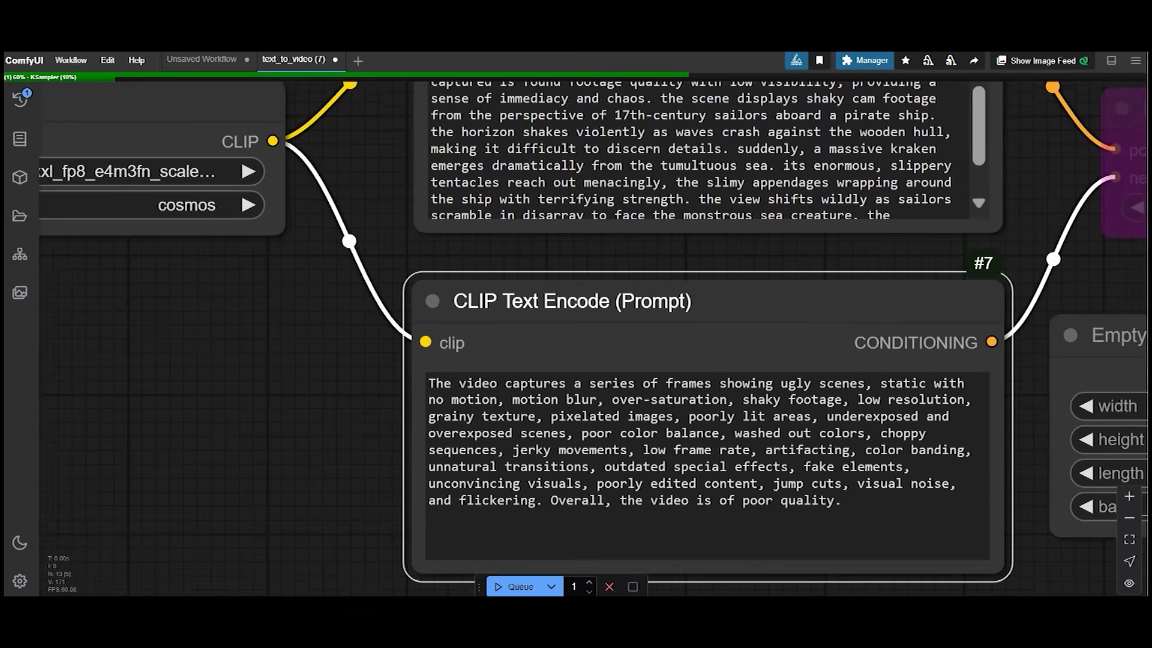
Remove the bypass from the LTXVConditioning node and bypass it again
left_click_drag(782, 257, 559, 272)
left_click(846, 180)
right_click(846, 177)
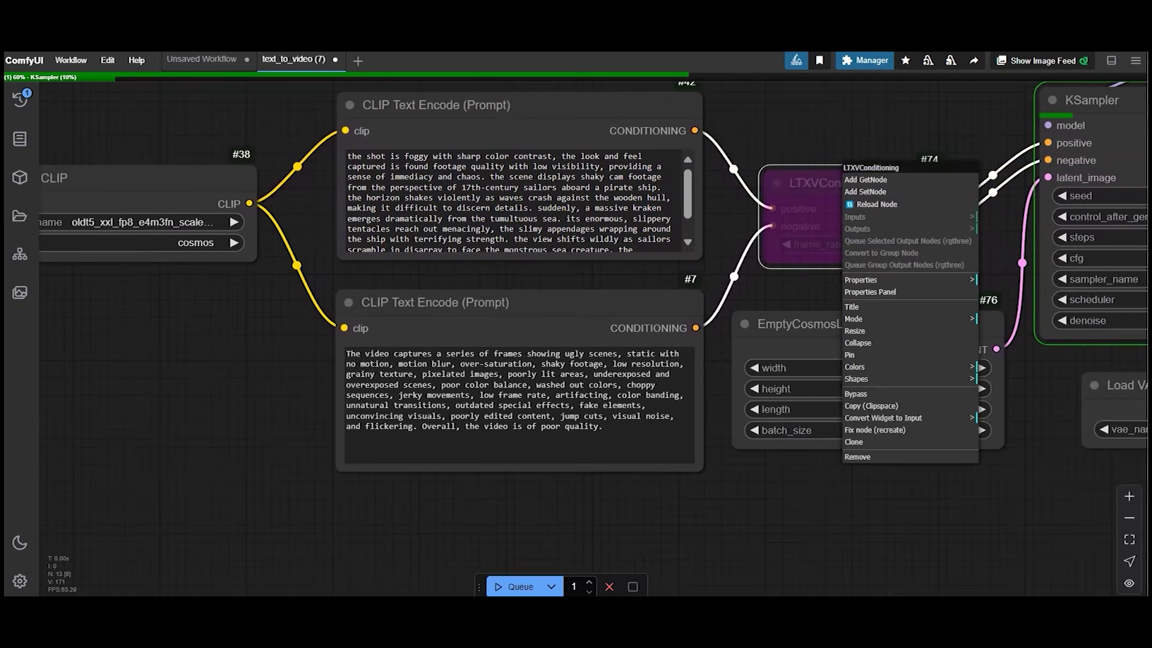
left_click(870, 393)
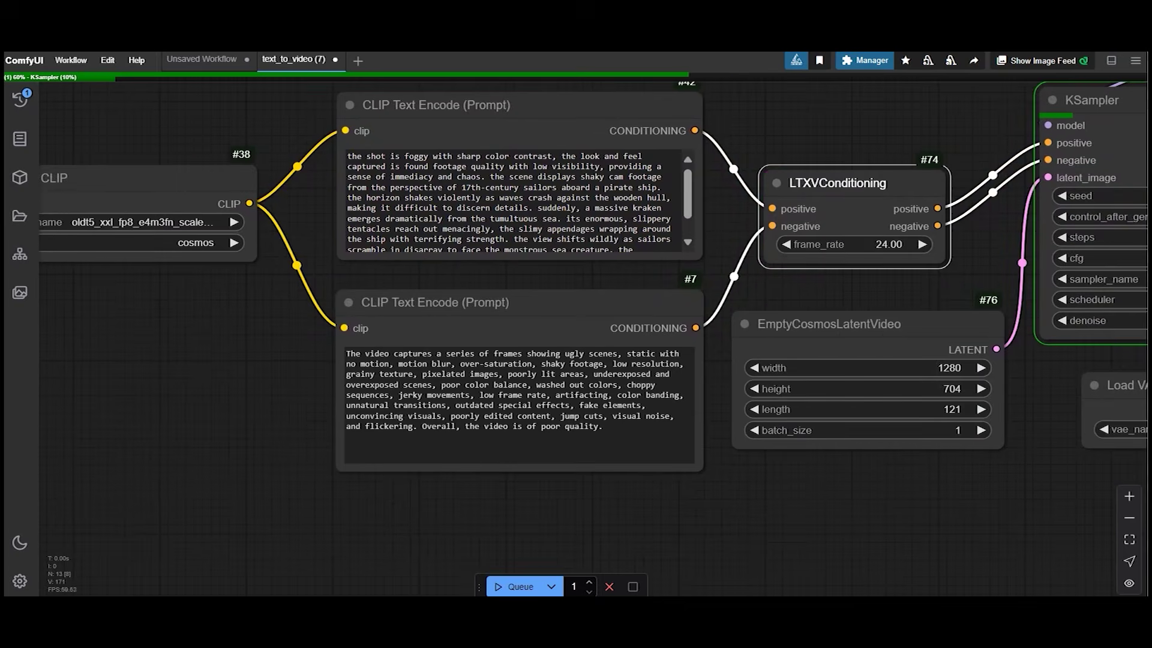
scroll(1042, 141, "up", 3)
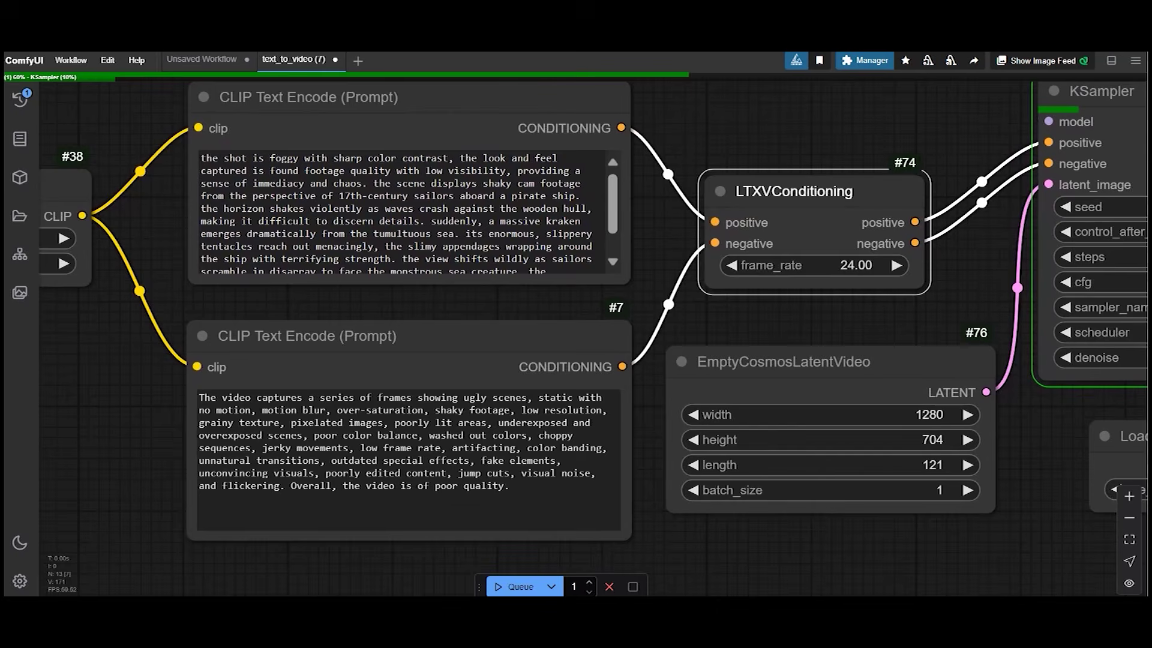
right_click(795, 181)
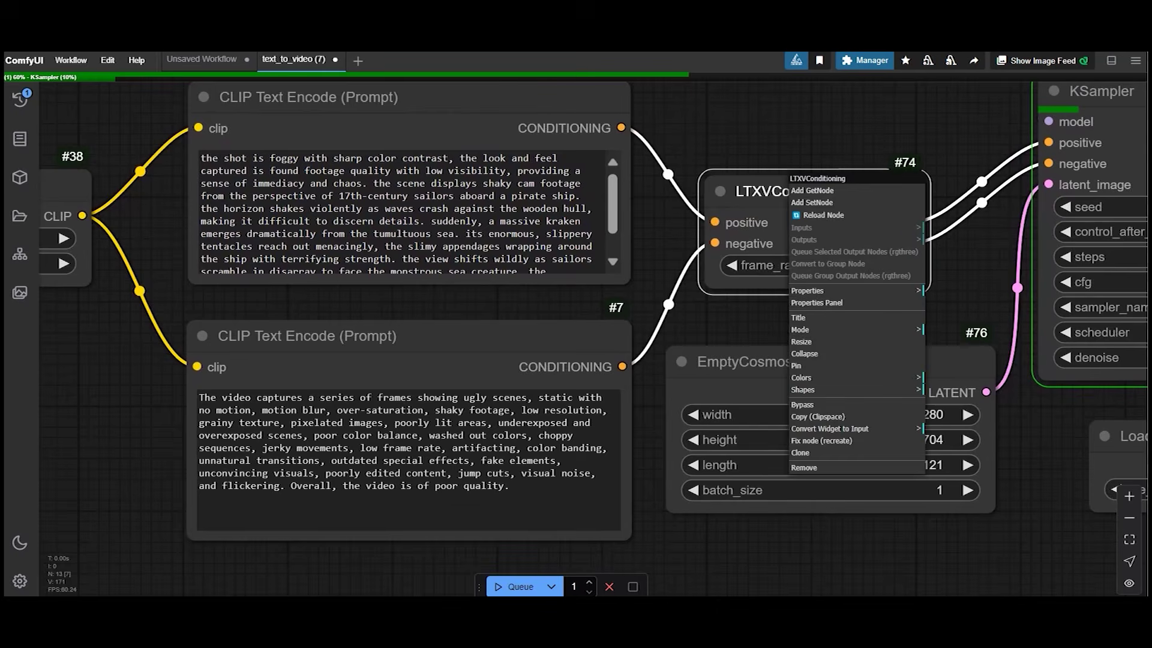
left_click(804, 405)
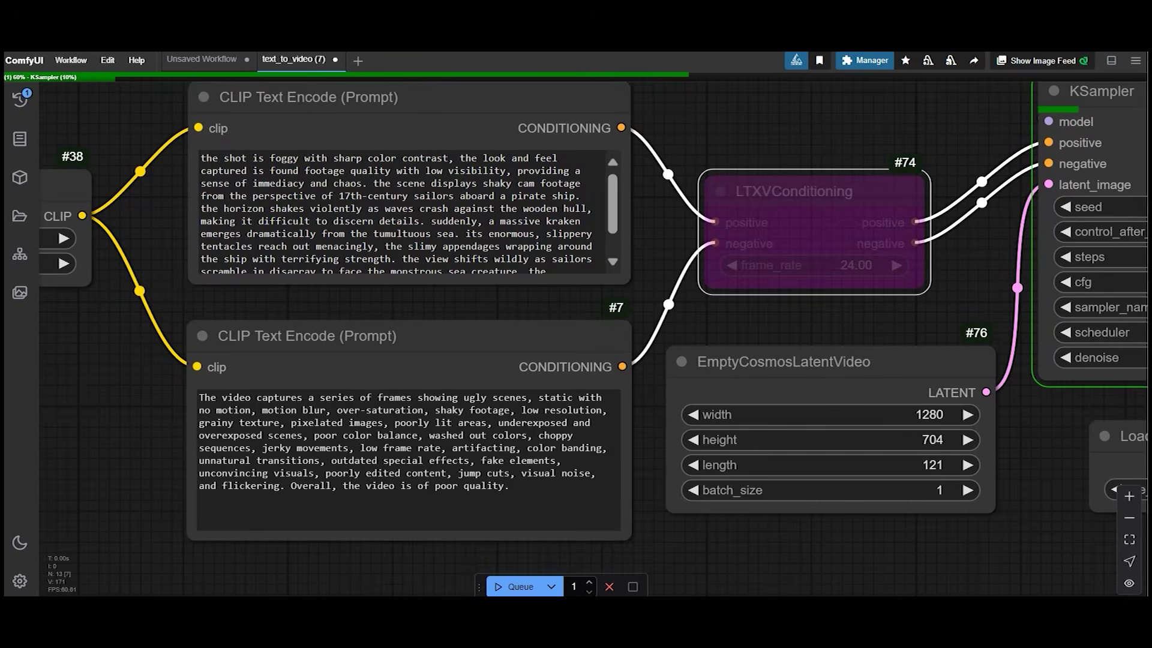
left_click_drag(804, 319, 772, 318)
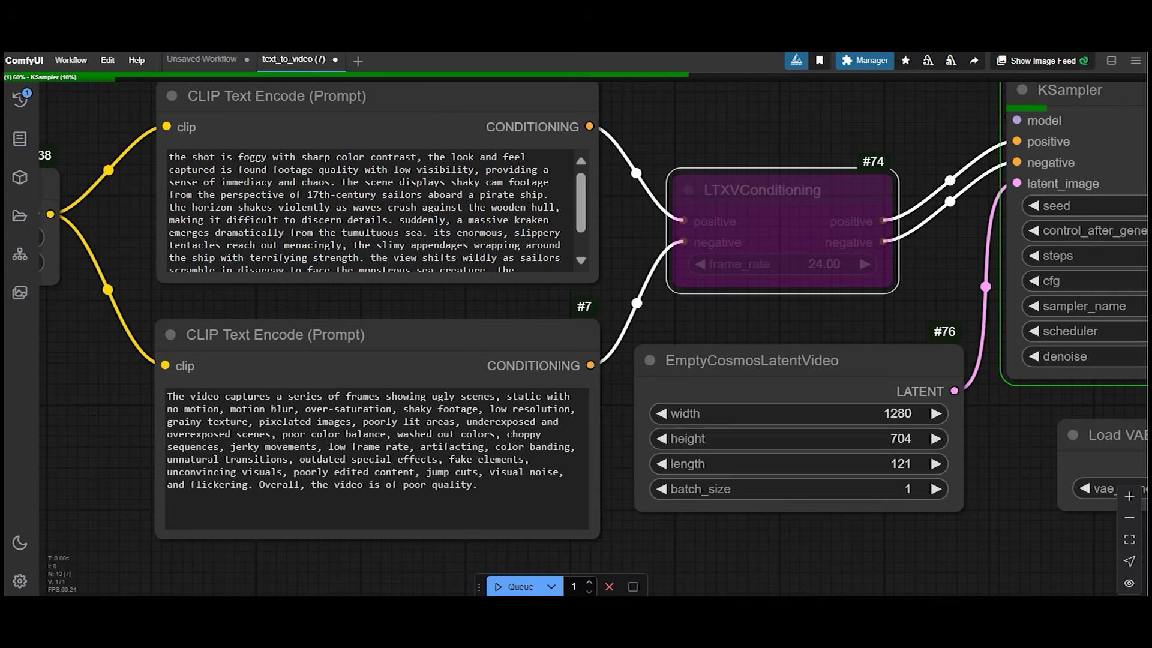
Search the nodes for "cos" and add a CosmosImageToVideoLatent node near EmptyCosmosLatentVideo
left_click_drag(780, 546, 695, 483)
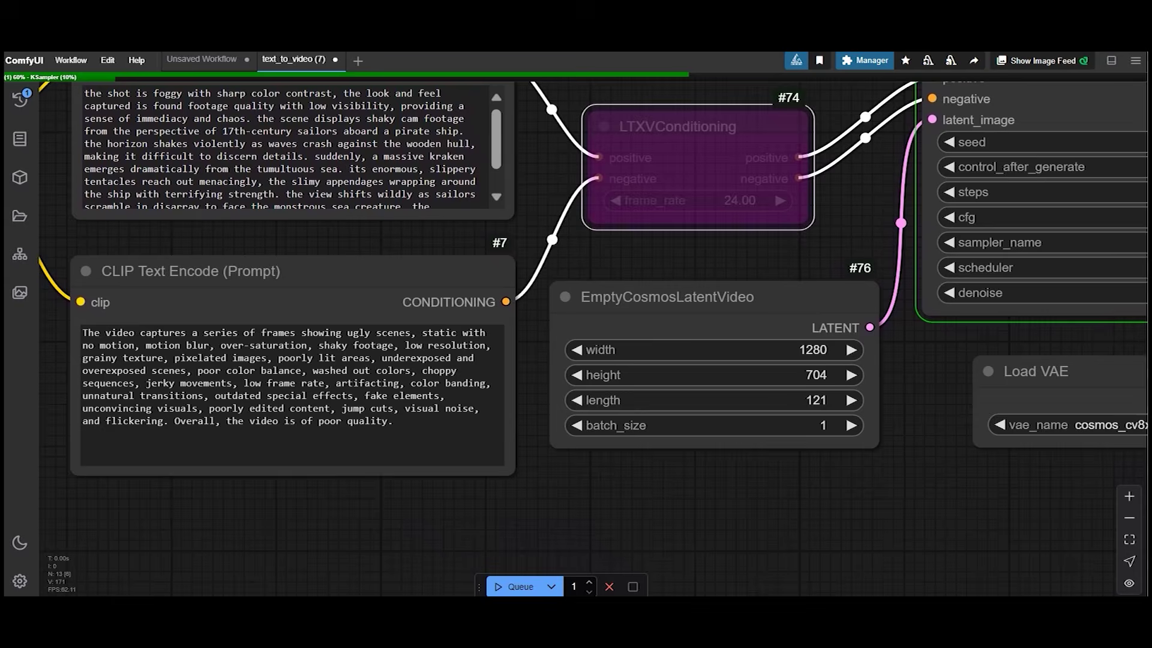
type("cos")
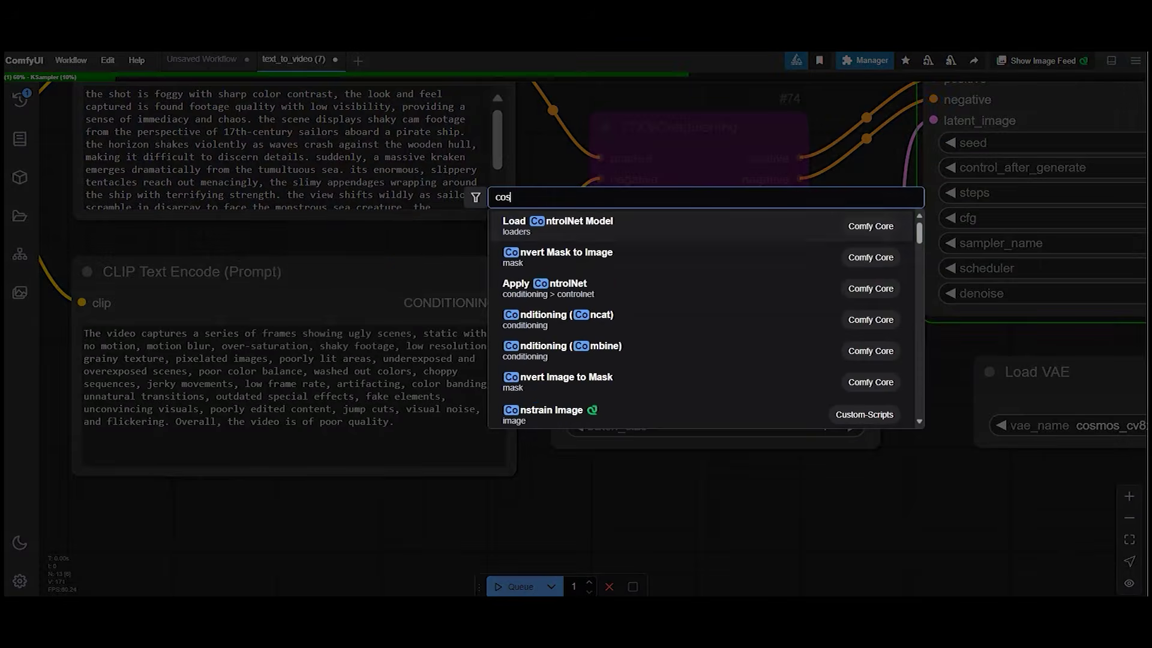
key("Down")
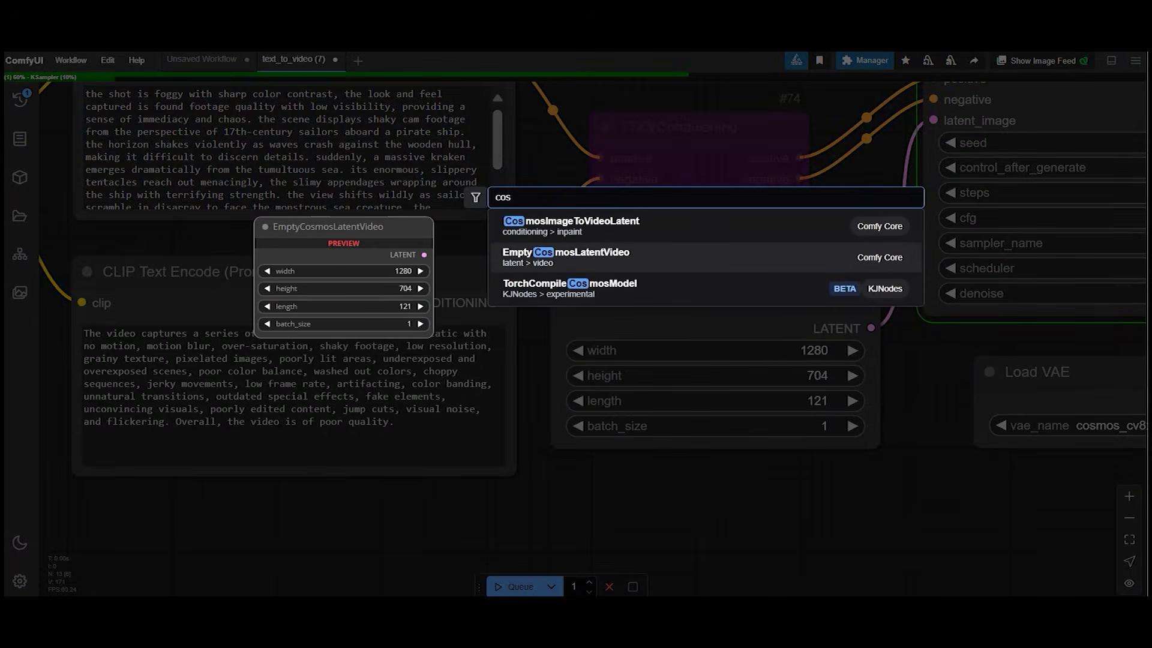
key("Up")
key("Return")
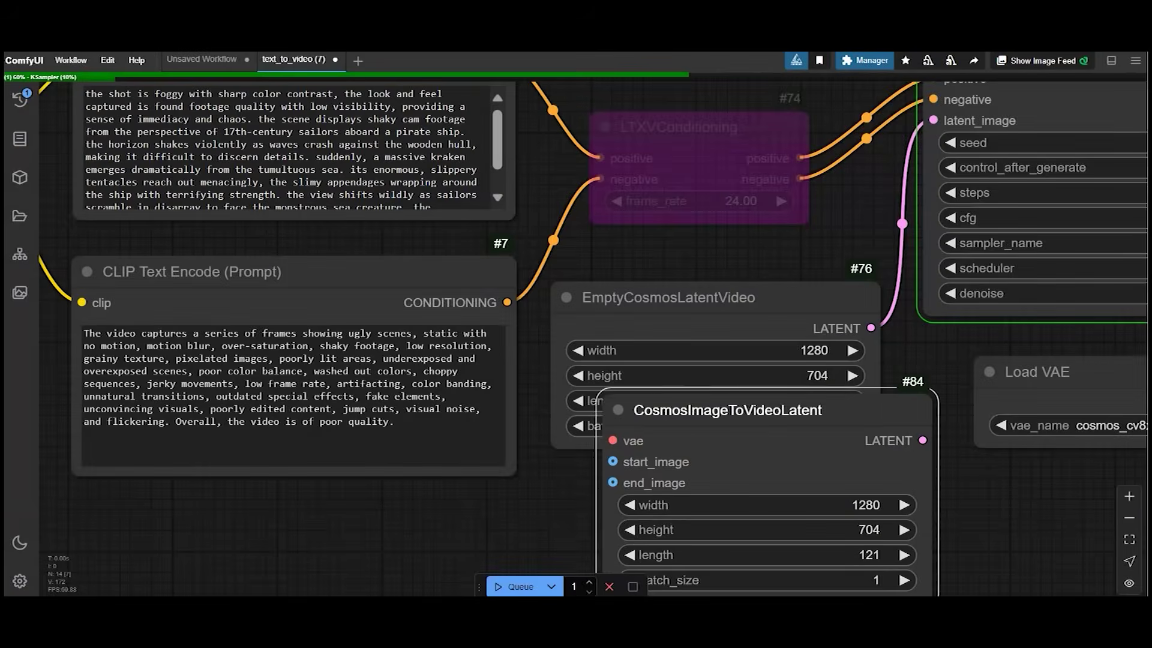
Arrange EmptyCosmosLatentVideo above CosmosImageToVideoLatent so that the two nodes do not overlap
left_click_drag(668, 298, 680, 208)
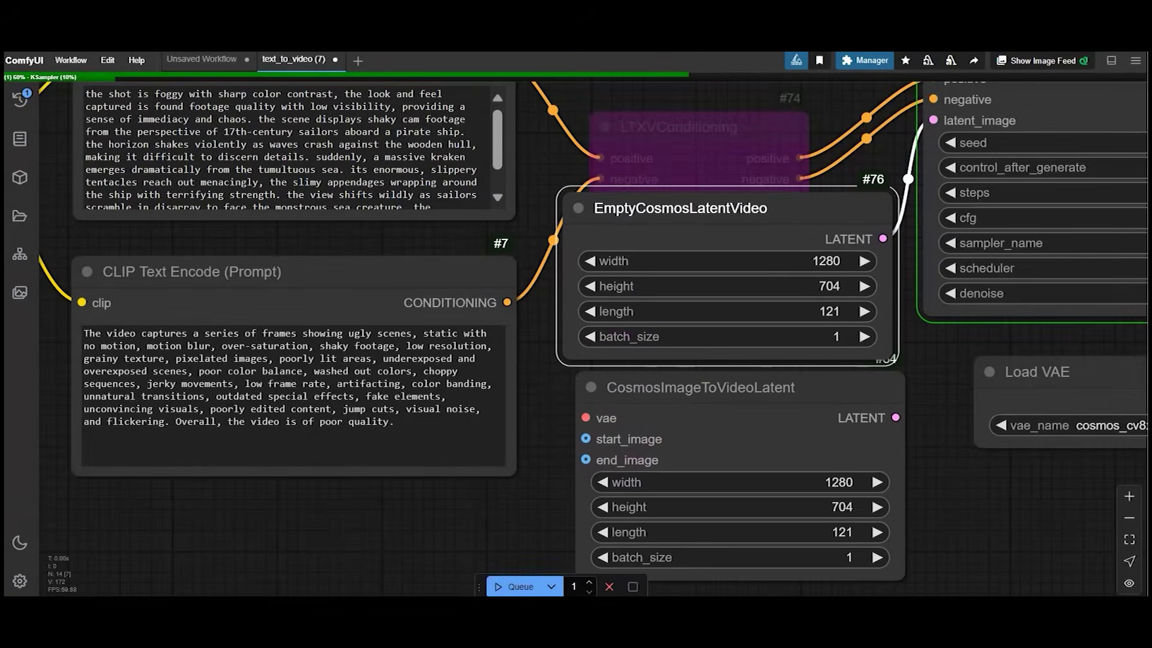
left_click_drag(700, 387, 681, 401)
left_click_drag(680, 208, 681, 217)
left_click(682, 402)
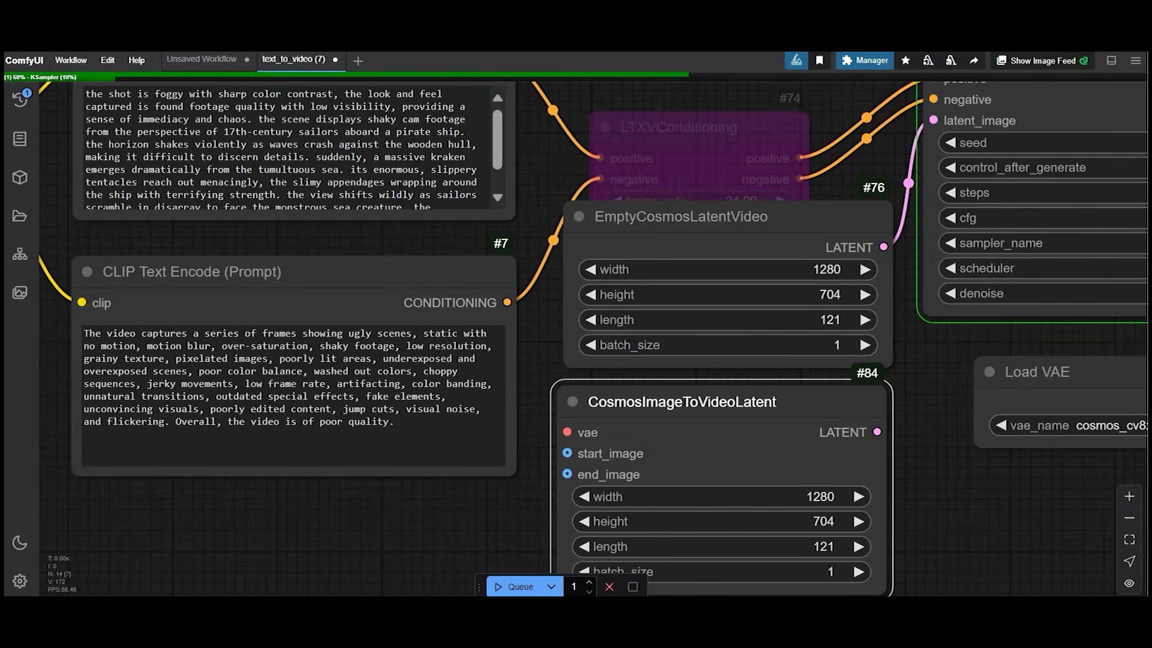
left_click_drag(720, 402, 723, 425)
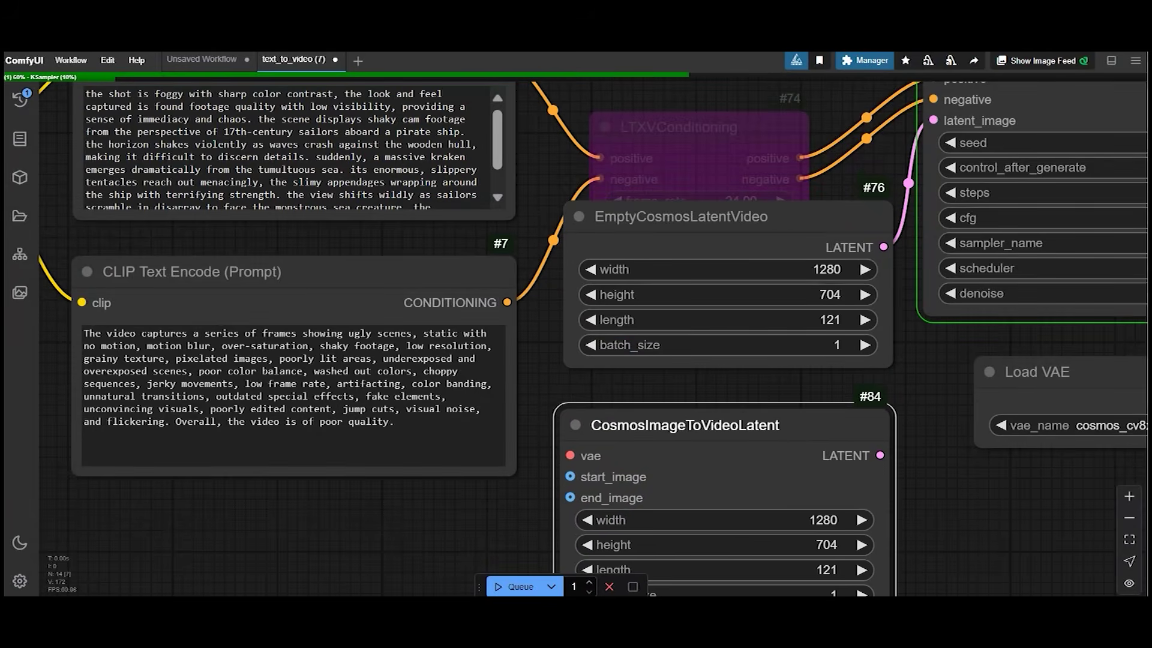
left_click_drag(534, 510, 543, 448)
left_click(690, 155)
left_click_drag(720, 154, 715, 178)
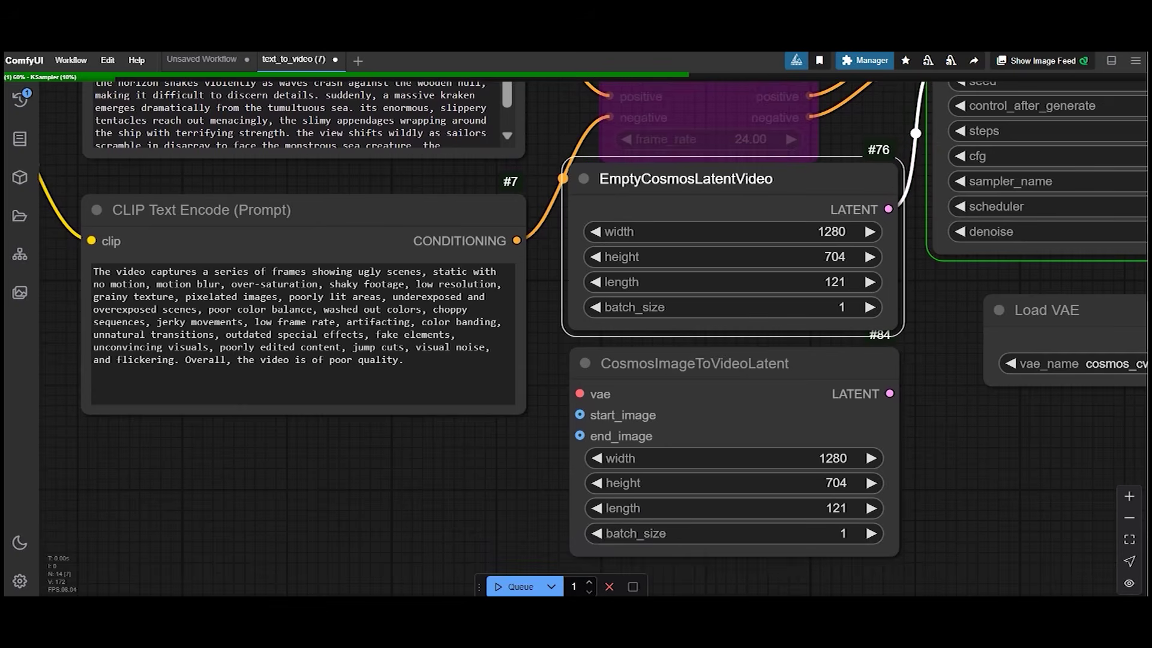
left_click_drag(720, 363, 718, 404)
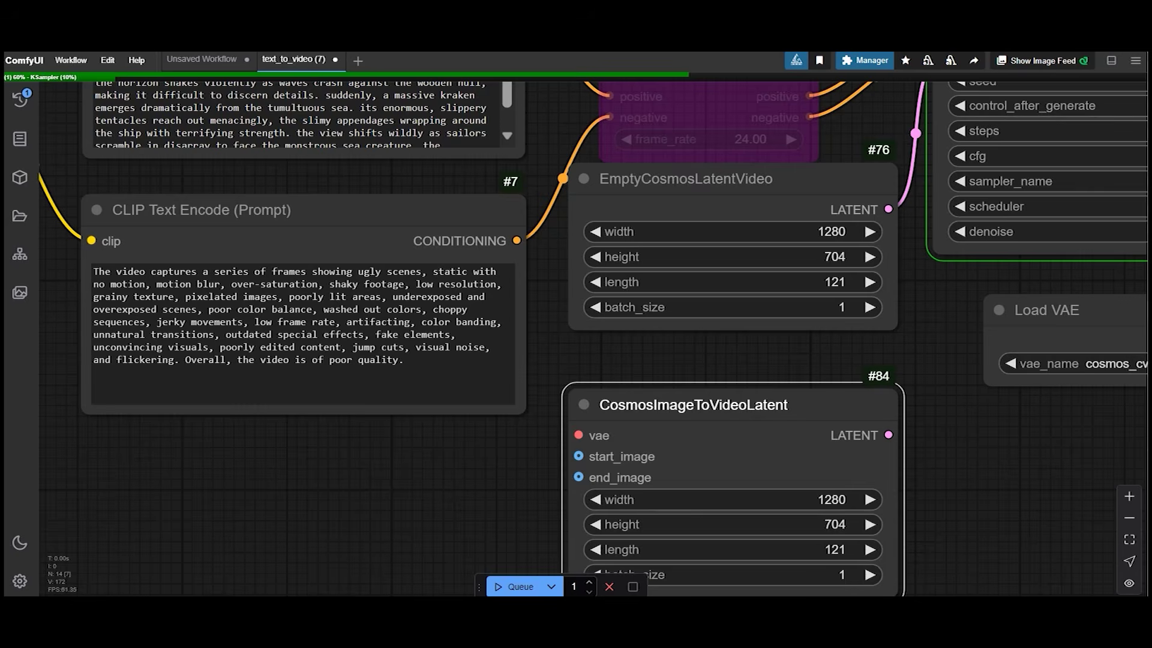
Move EmptyCosmosLatentVideo back below LTXVConditioning and delete the CosmosImageToVideoLatent node
left_click_drag(720, 178, 710, 211)
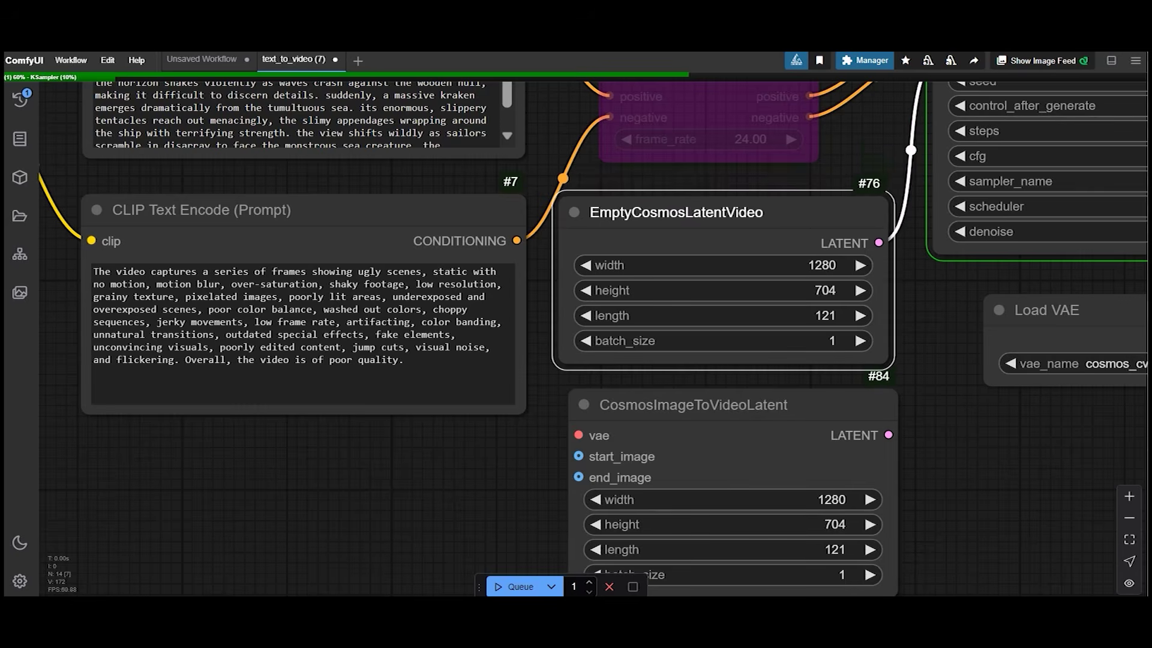
left_click(714, 405)
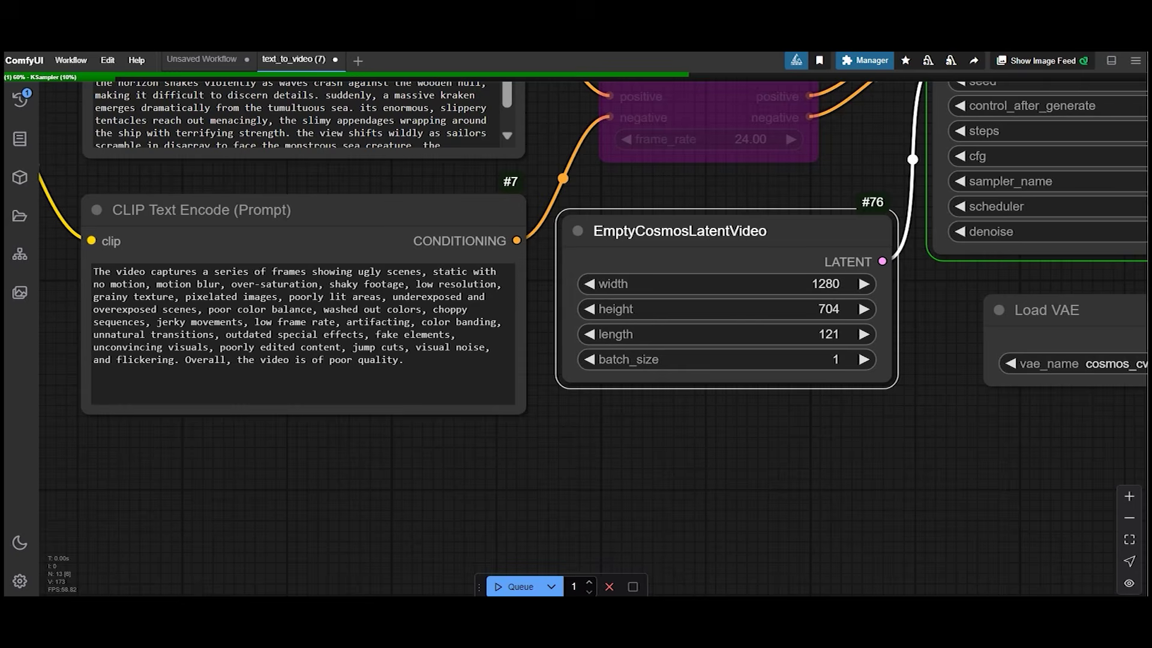
Check the length setting of the EmptyCosmosLatentVideo node without changing it
left_click_drag(420, 456, 407, 531)
scroll(407, 531, "down", 1)
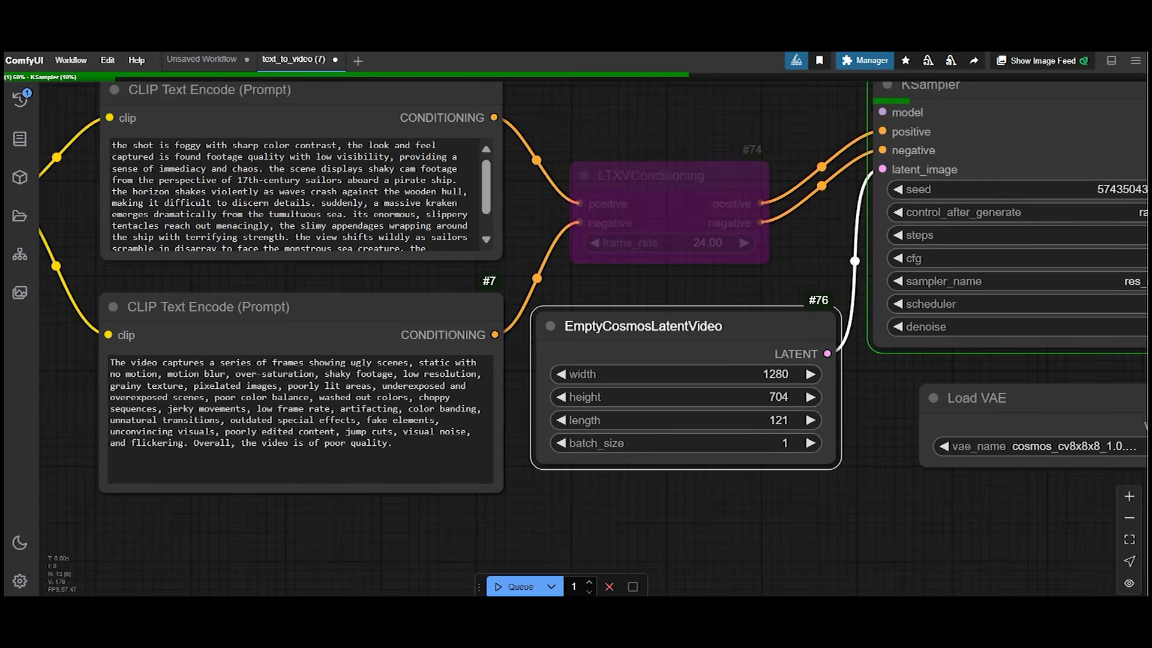
scroll(763, 374, "up", 3)
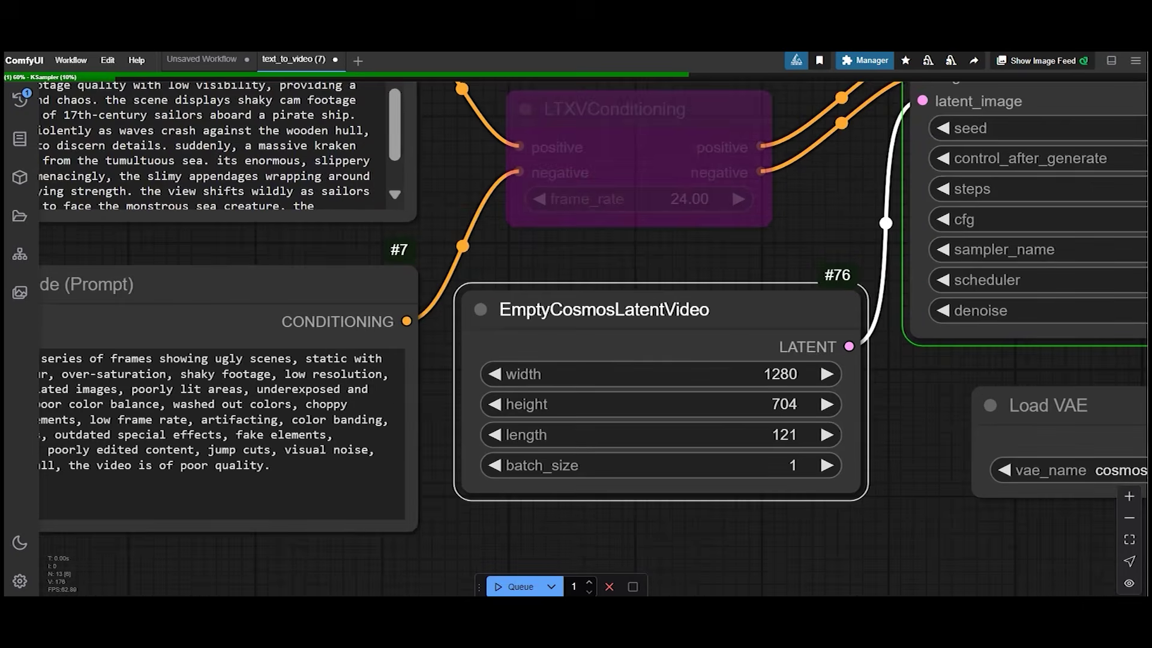
left_click(624, 435)
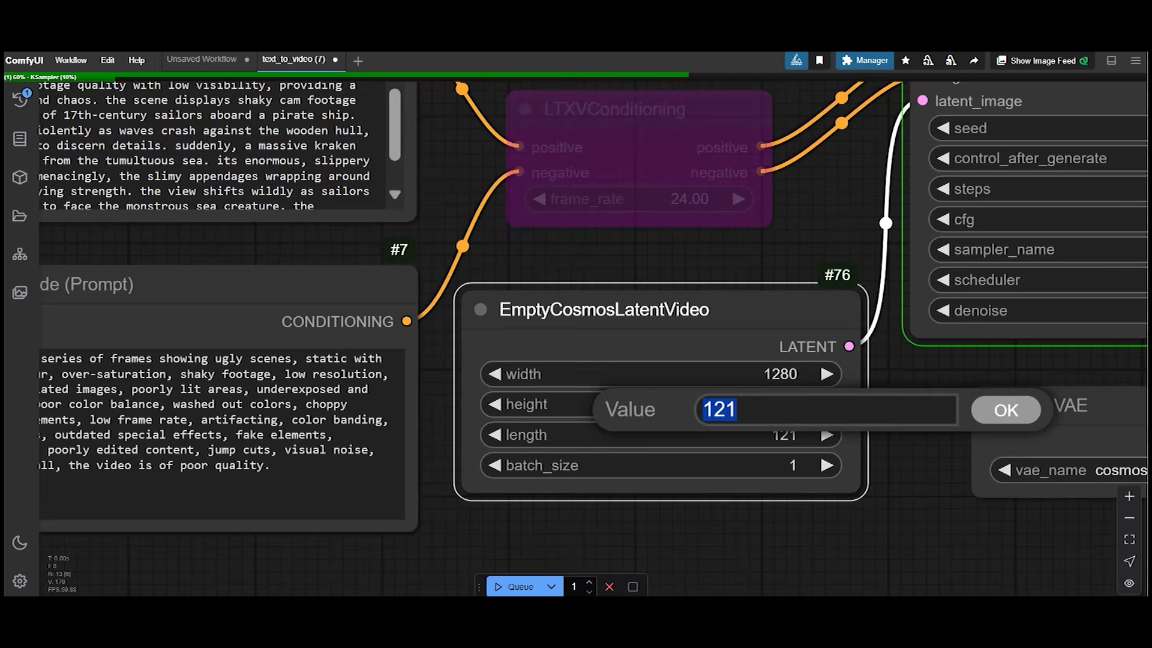
key("Return")
scroll(958, 412, "down", 3)
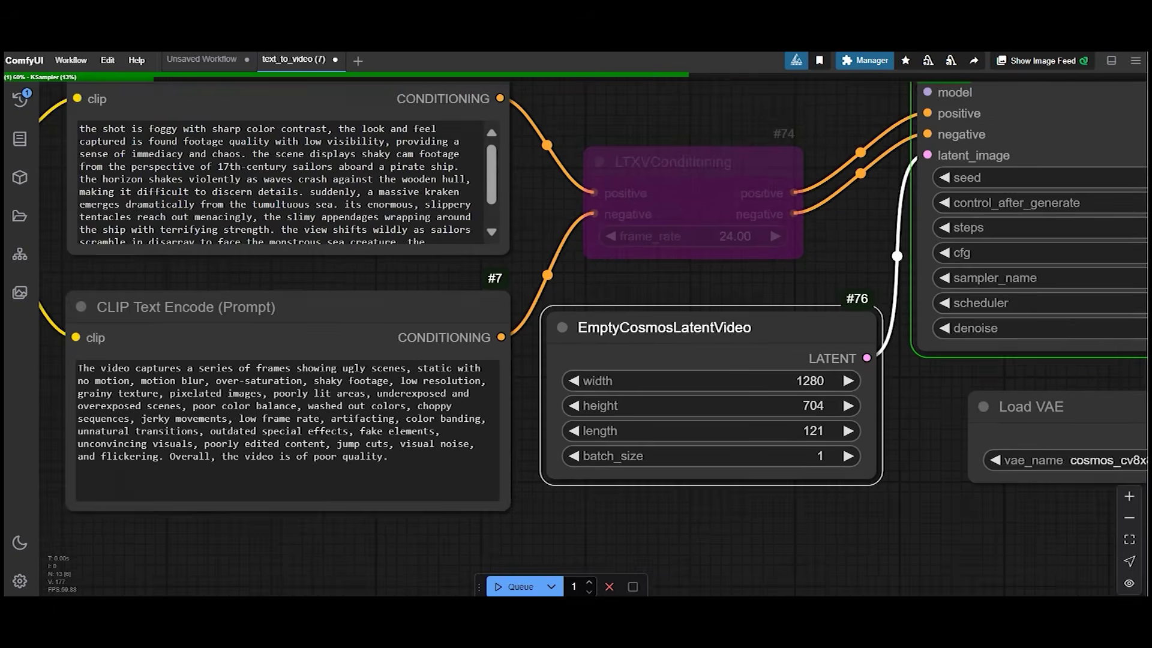
Inspect the VAE Decode node and its connections to the KSampler and Load VAE nodes
left_click_drag(958, 413, 143, 478)
scroll(688, 361, "up", 3)
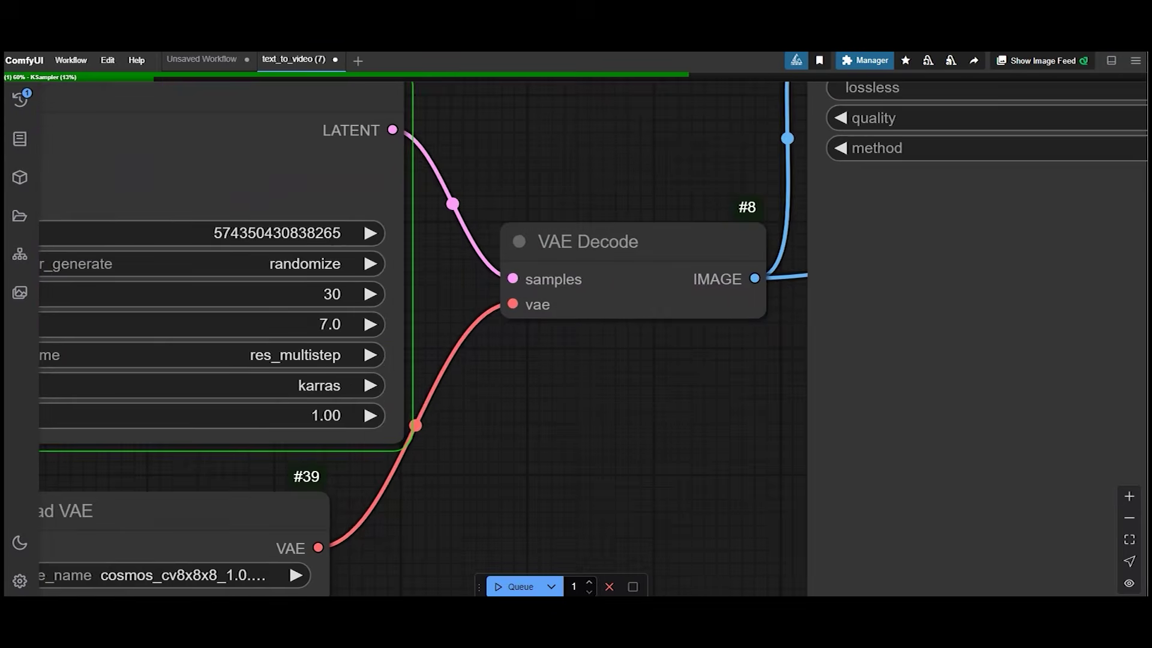
left_click_drag(688, 362, 655, 369)
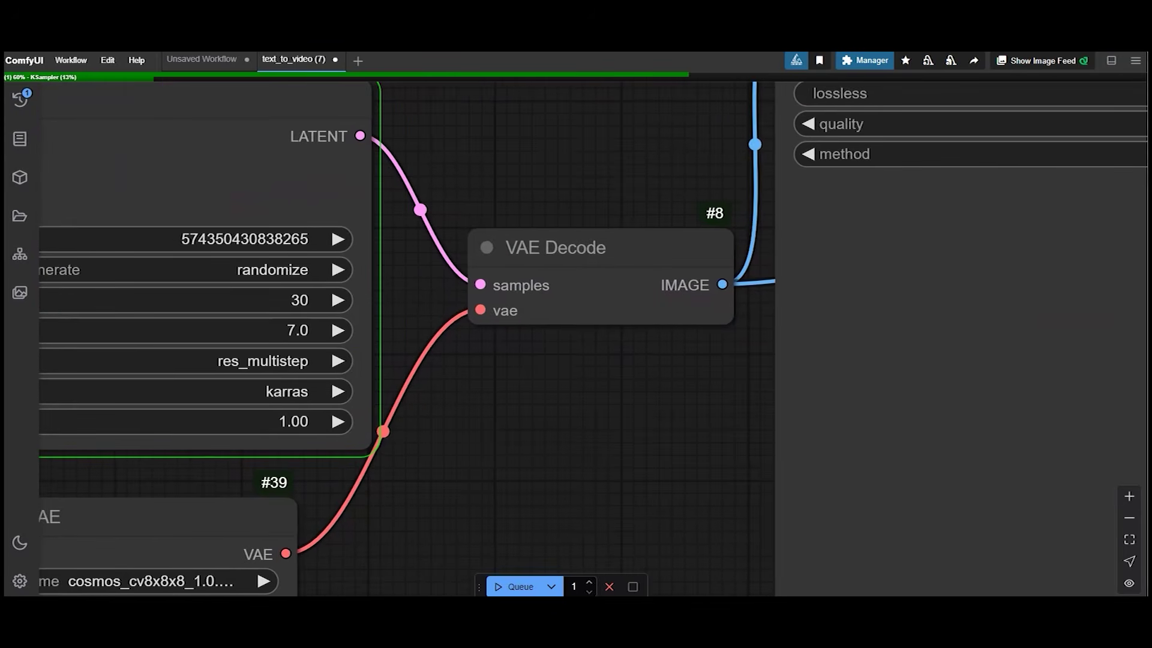
left_click(600, 276)
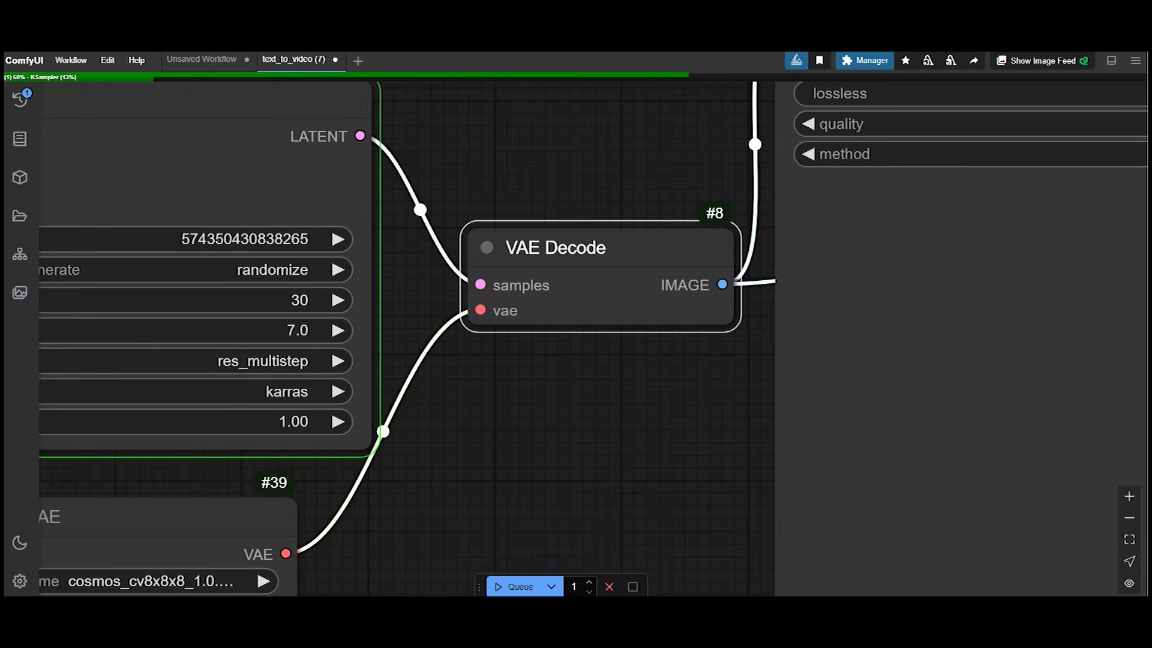
scroll(622, 408, "down", 1)
left_click(622, 408)
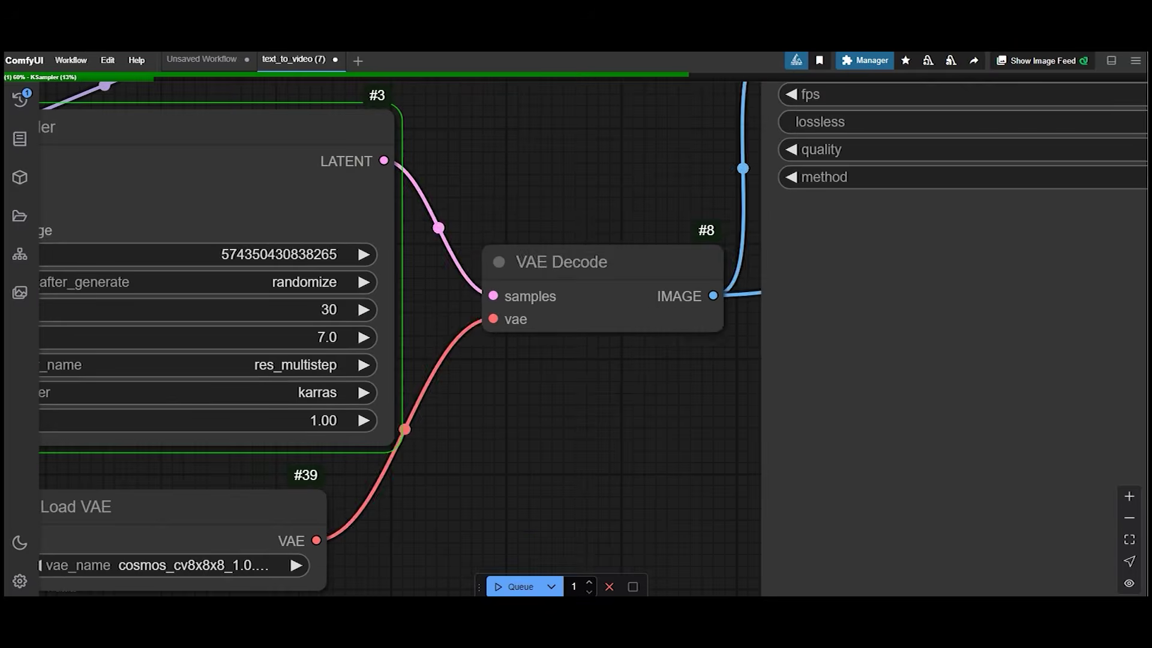
Highlight and read the full positive prompt about the pirate ship and kraken in the upper CLIP Text Encode node
scroll(622, 409, "down", 5)
left_click_drag(564, 414, 1119, 387)
left_click_drag(659, 528, 934, 543)
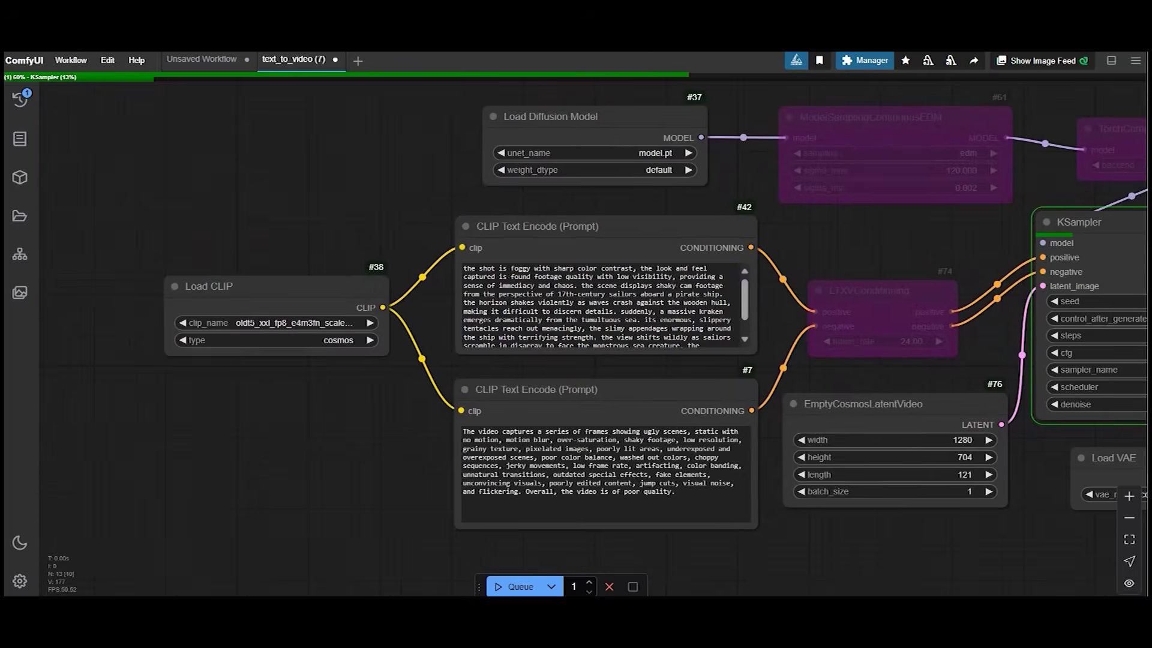
scroll(415, 371, "up", 4)
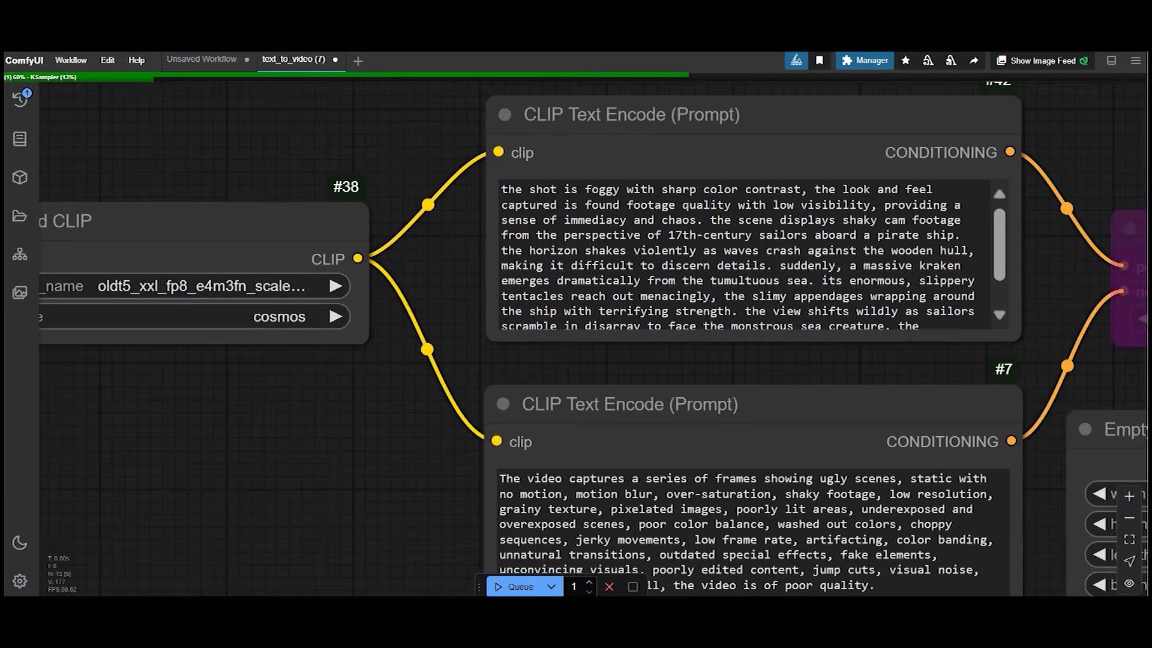
mouse_move(999, 244)
left_mouse_down()
mouse_move(999, 265)
mouse_move(999, 245)
left_mouse_up()
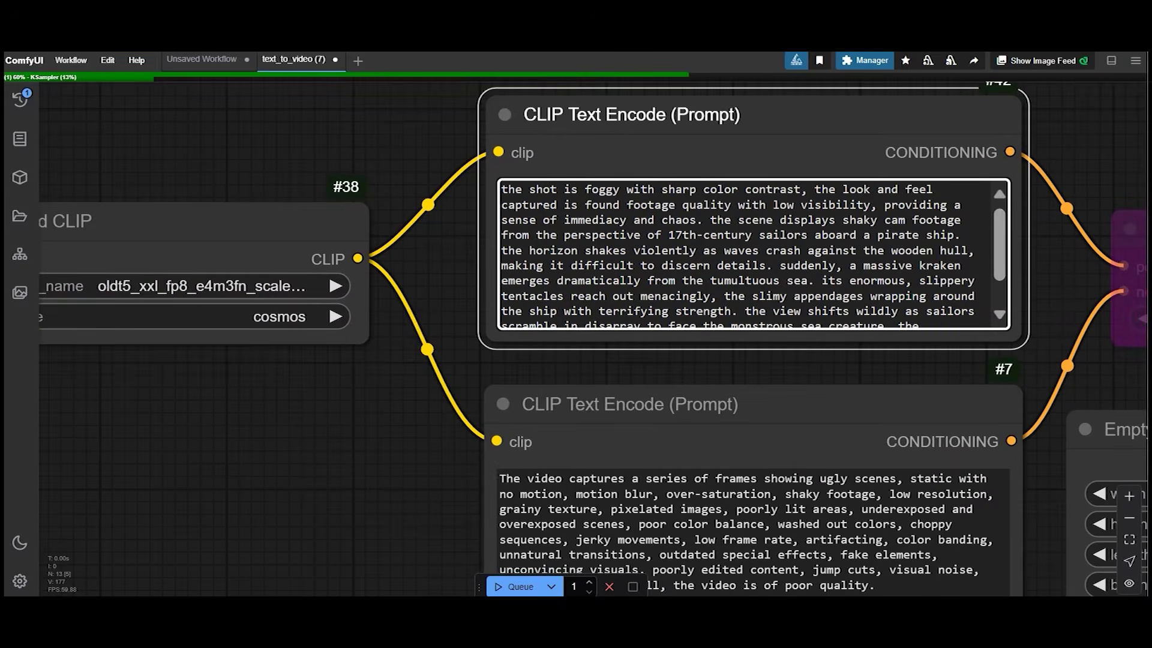
left_click_drag(528, 189, 840, 333)
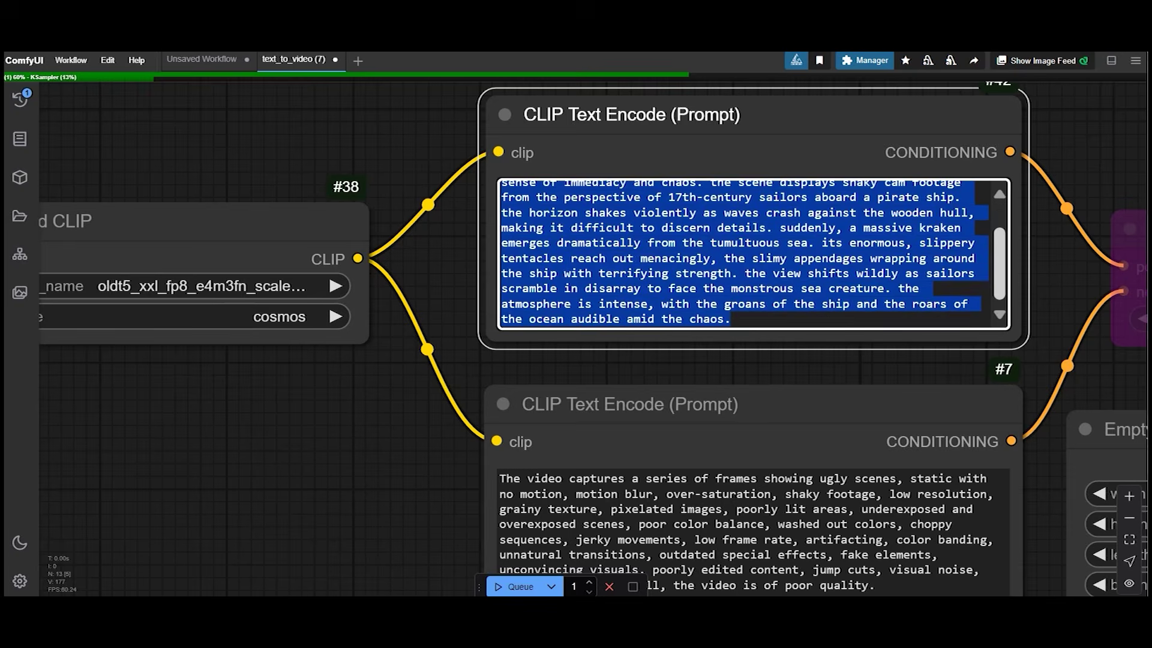
scroll(753, 253, "up", 2)
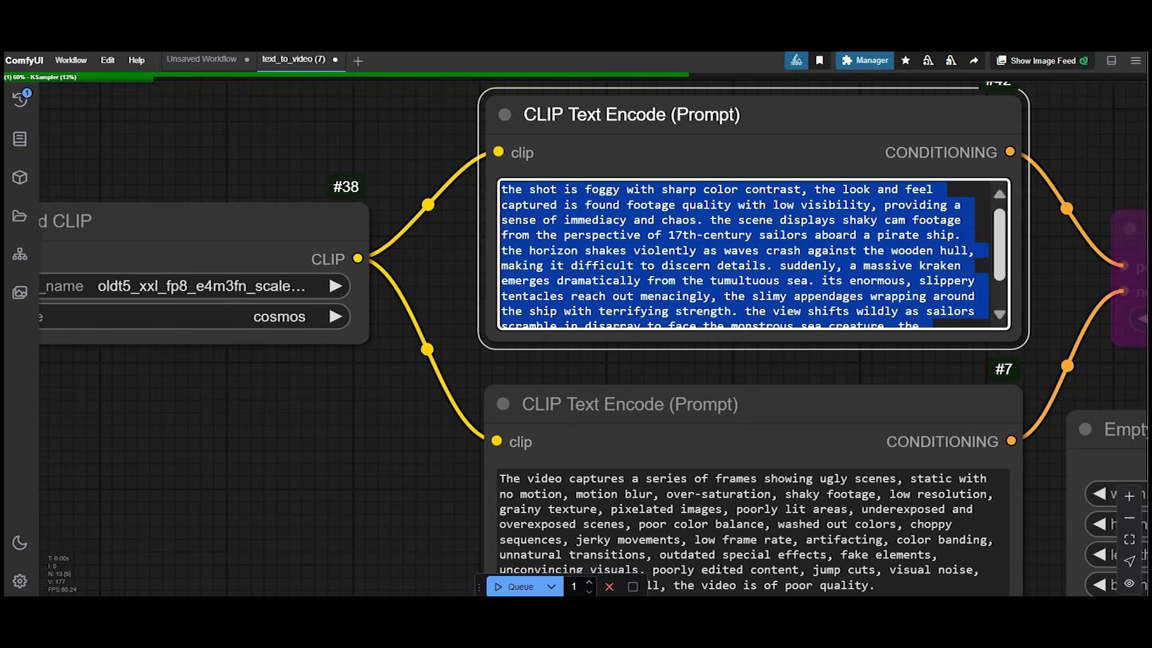
scroll(753, 254, "down", 1)
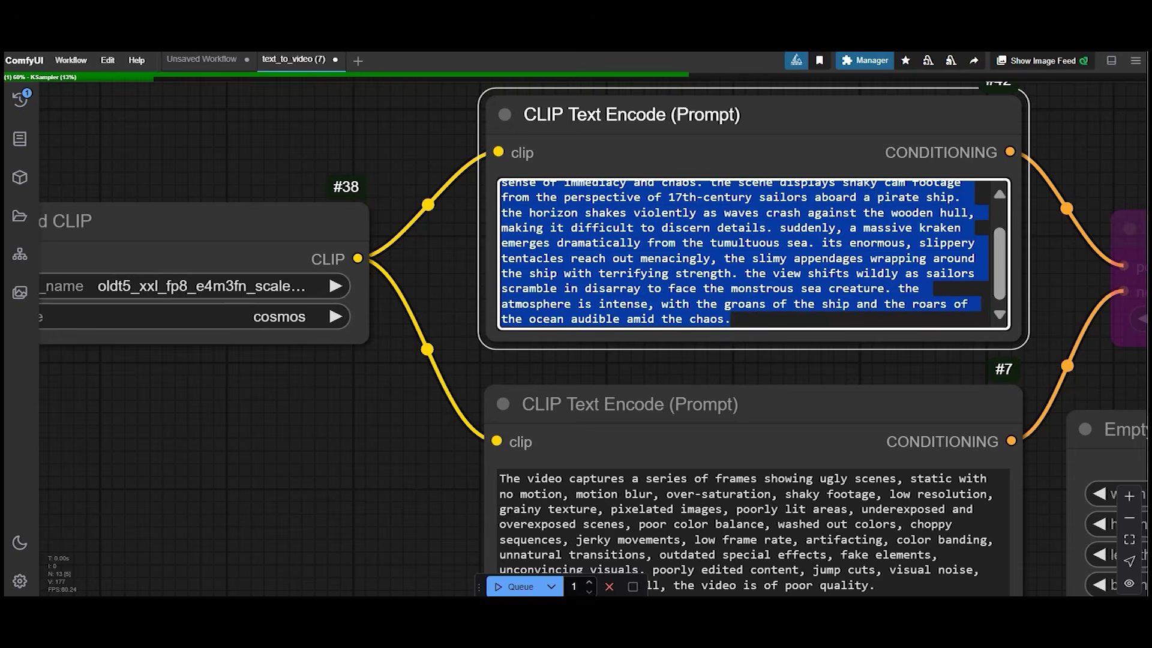
left_click(954, 243)
Look over the KSampler node's sampling settings and its connections to the neighbouring nodes
scroll(1044, 210, "down", 3)
left_click_drag(1044, 210, 874, 204)
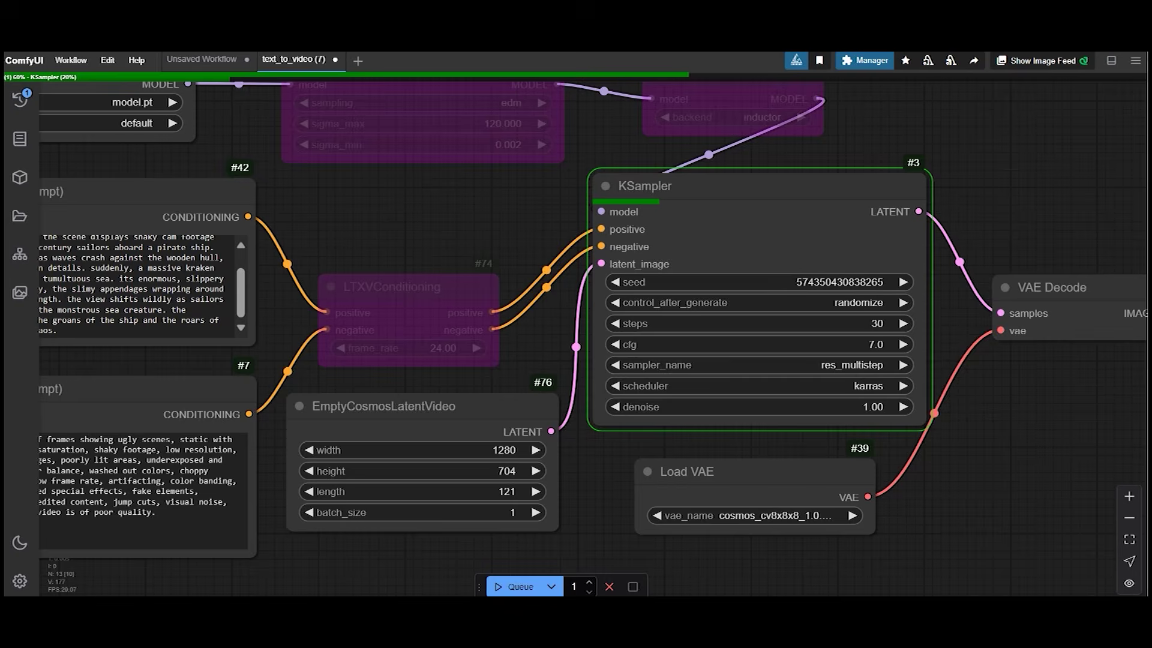
scroll(586, 200, "up", 2)
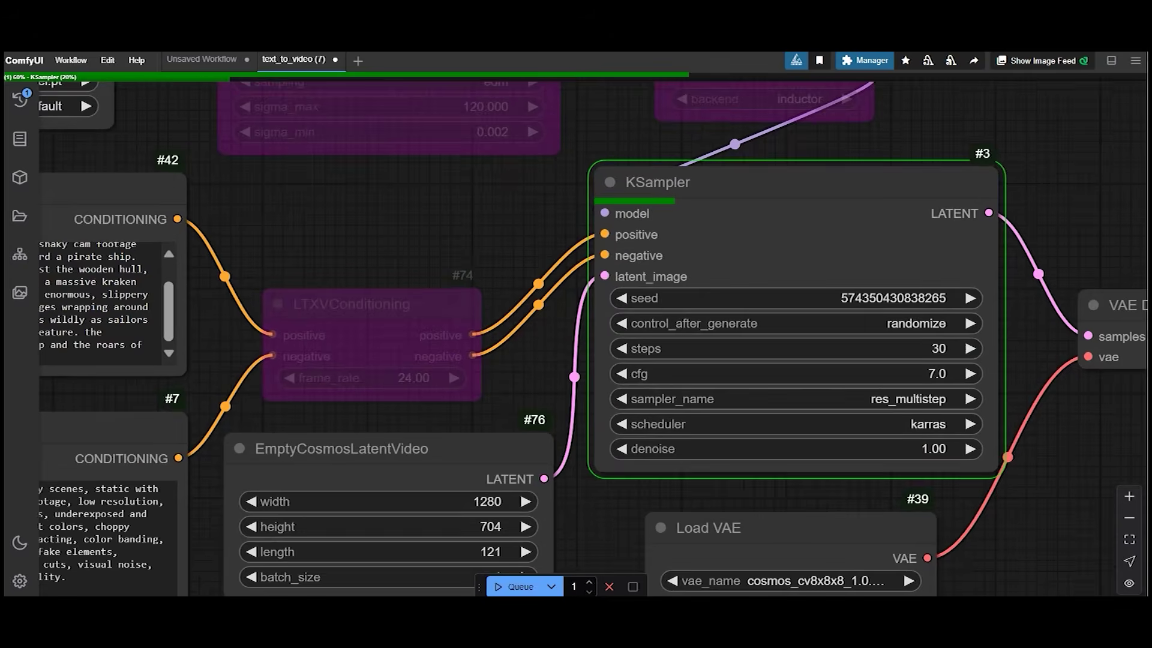
Check the KSampler during the run and view the generated pirate ship animations in the WEBP and PNG save nodes
left_click_drag(587, 199, 514, 204)
scroll(554, 207, "up", 3)
scroll(669, 210, "down", 5)
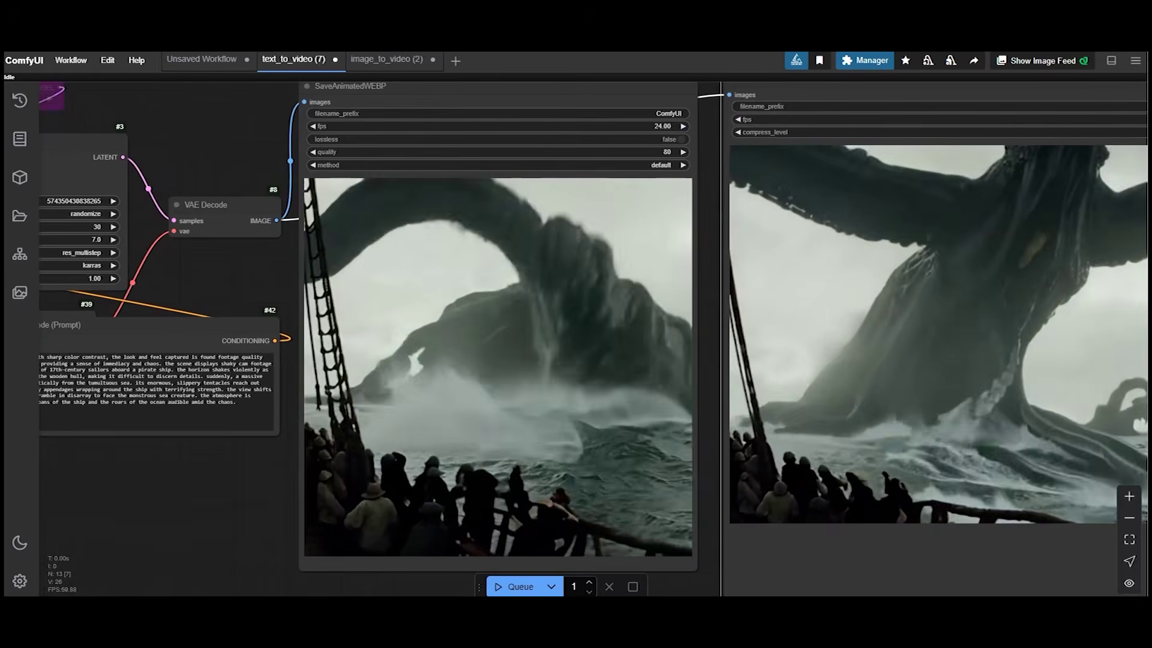
scroll(258, 456, "up", 2)
left_click_drag(258, 456, 282, 452)
scroll(823, 260, "down", 1)
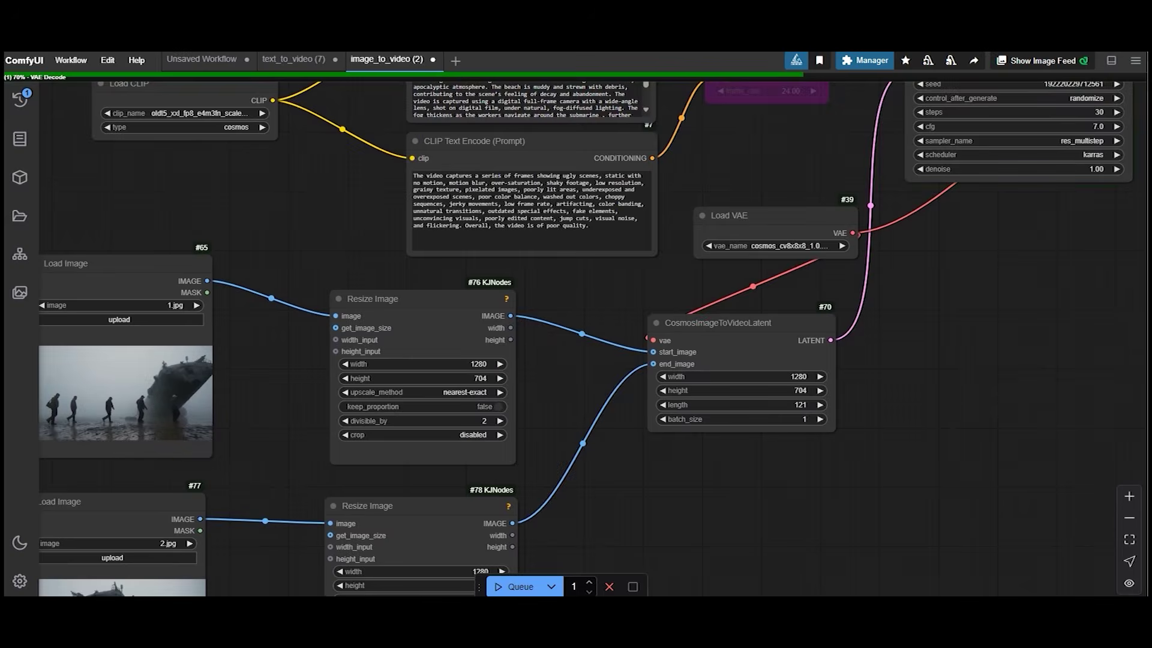
Reposition the 2.jpg Load Image node and both Resize Image nodes slightly in the image-to-video workflow
scroll(351, 237, "down", 3)
left_click_drag(840, 420, 791, 407)
scroll(492, 342, "up", 1)
left_click_drag(492, 342, 713, 270)
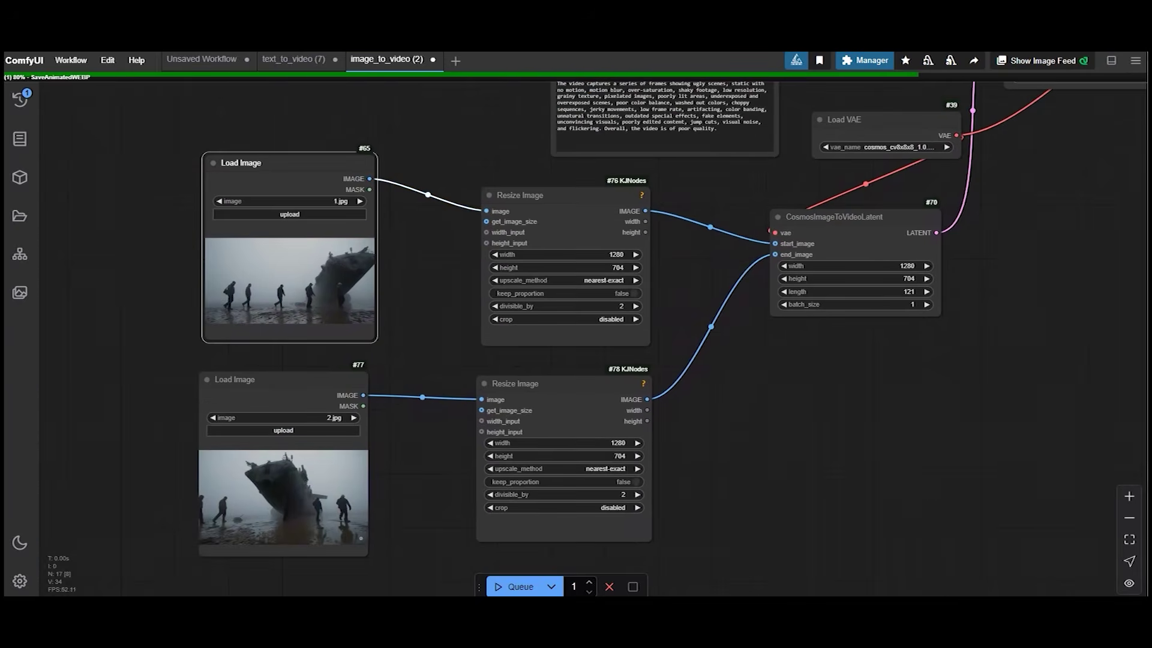
left_click(283, 379)
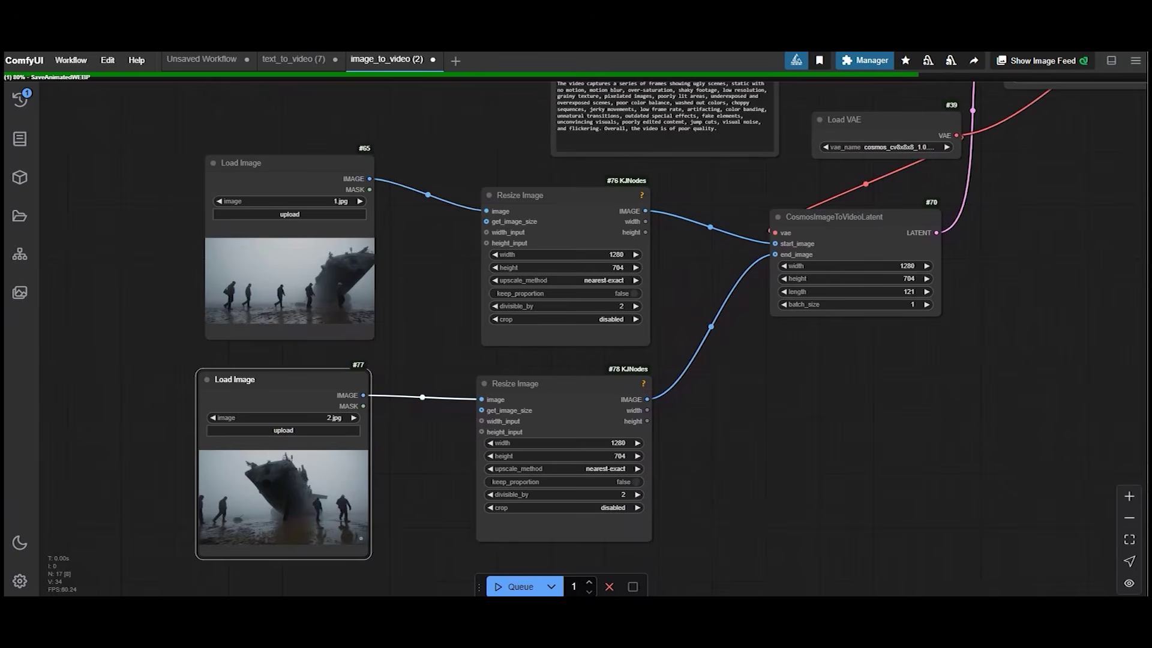
left_click_drag(284, 379, 301, 387)
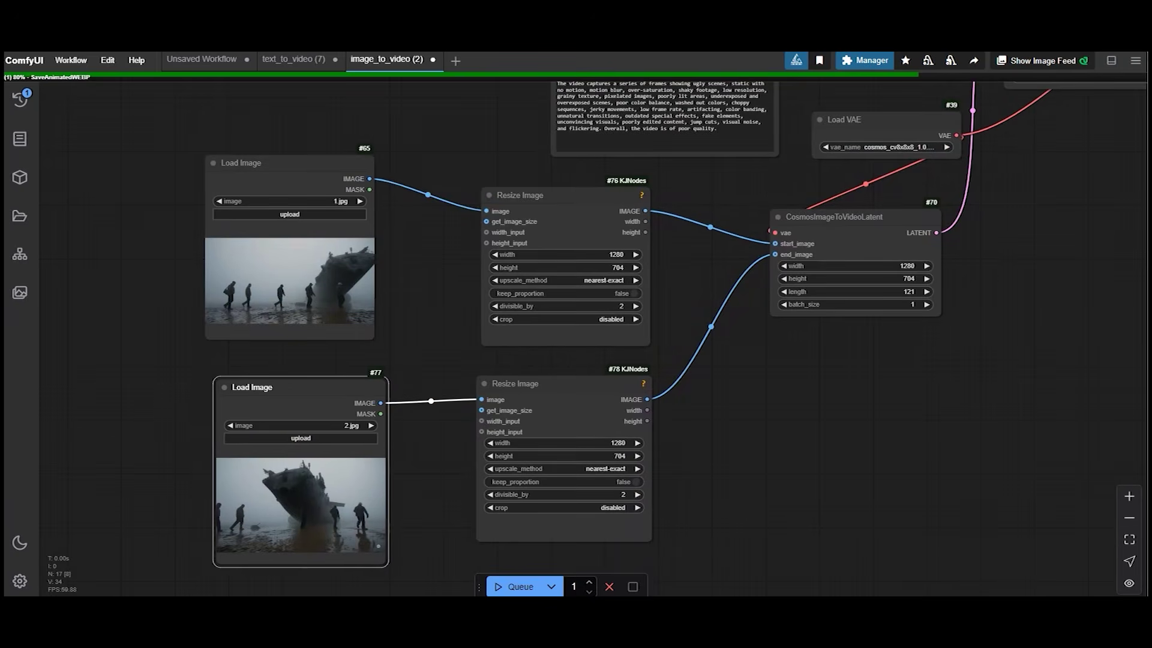
mouse_move(540, 383)
left_mouse_down()
mouse_move(548, 390)
mouse_move(525, 391)
left_mouse_up()
left_click_drag(528, 195, 547, 197)
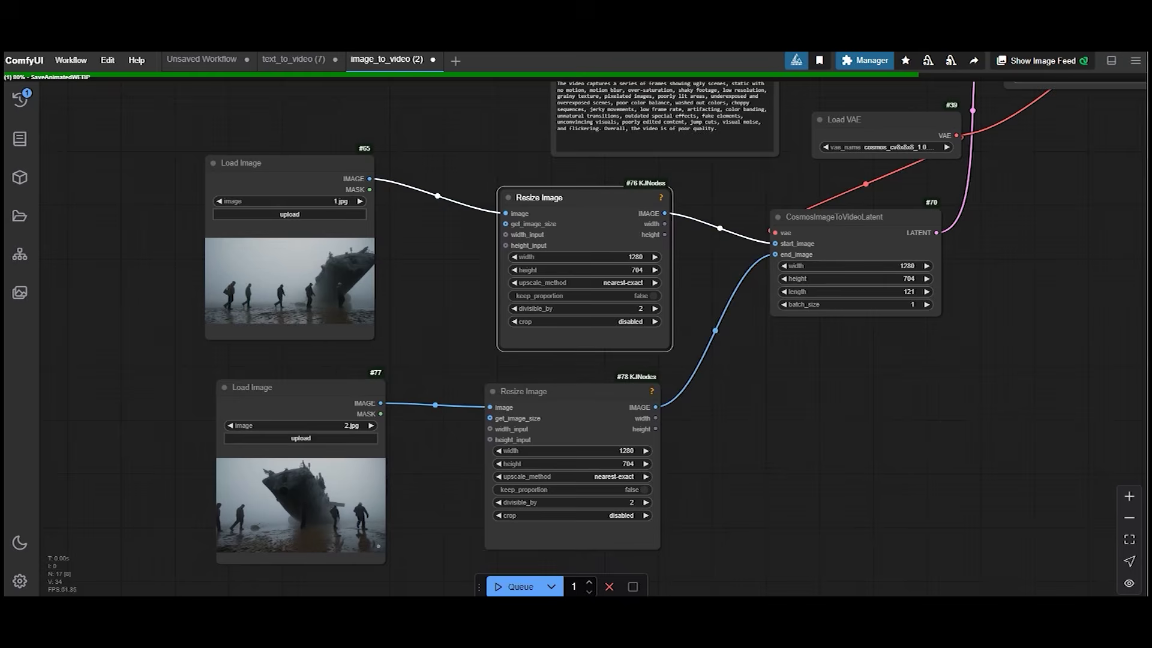
Bypass the 2.jpg Load Image node and its connected Resize Image node to leave out the end image
left_click_drag(780, 390, 721, 412)
scroll(651, 297, "down", 2)
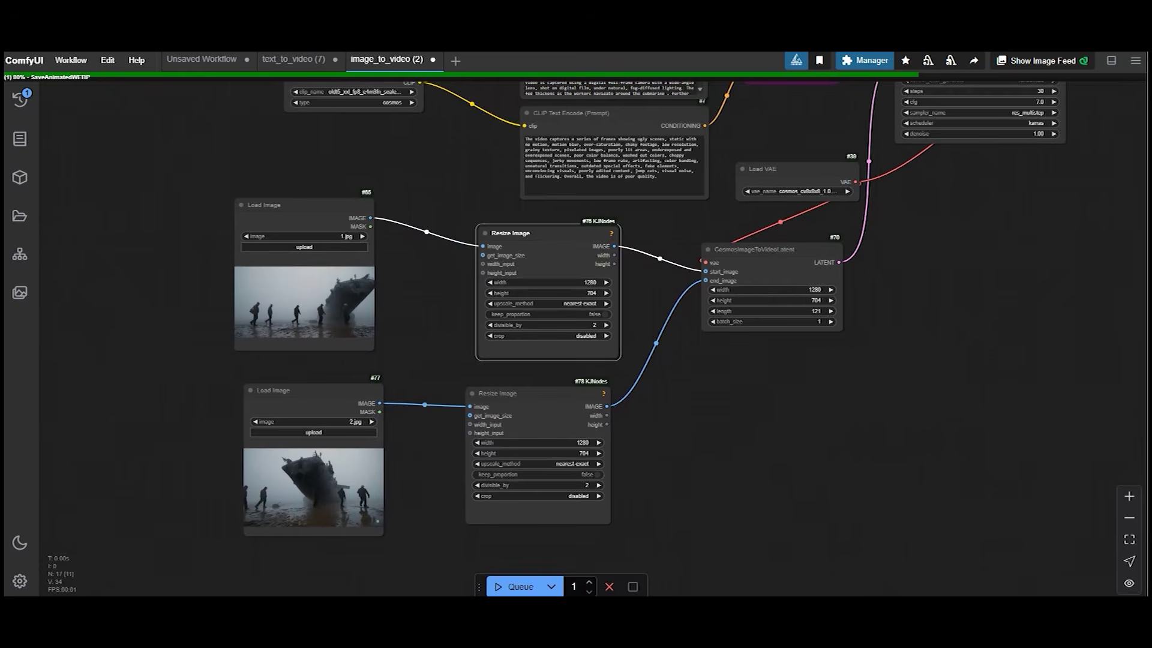
left_click_drag(780, 390, 668, 406)
left_click_drag(550, 259, 647, 225)
right_click(521, 377)
left_click(529, 510)
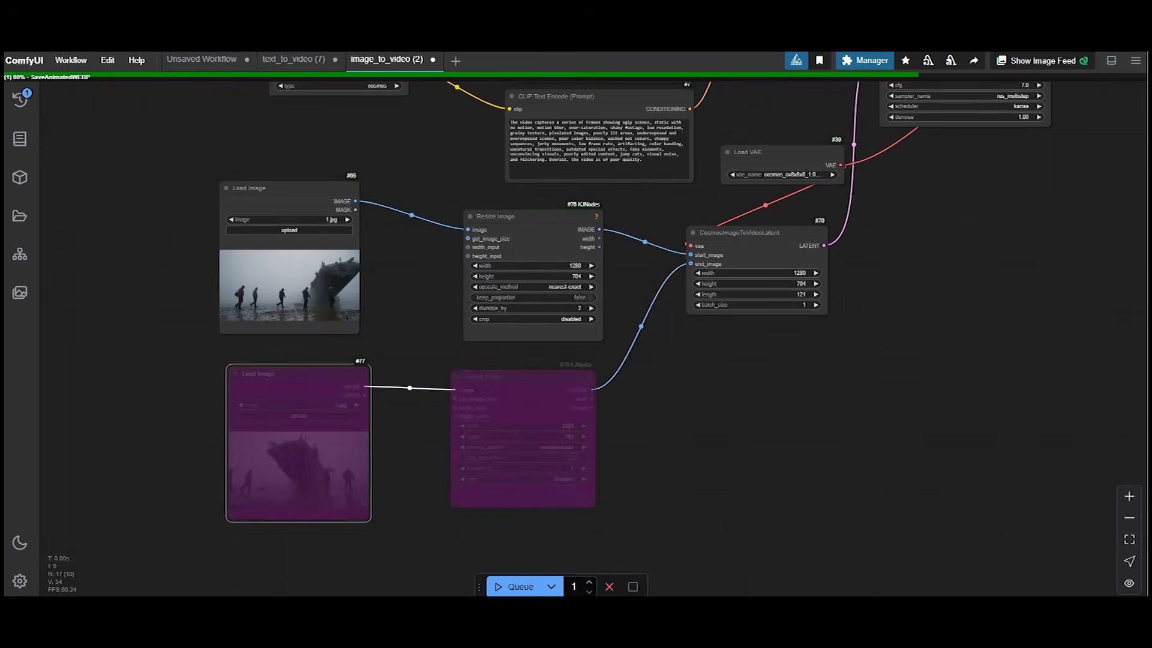
Remove the bypass from the end image's Resize Image node and the 2.jpg Load Image node
right_click(462, 432)
left_click(498, 495)
right_click(331, 444)
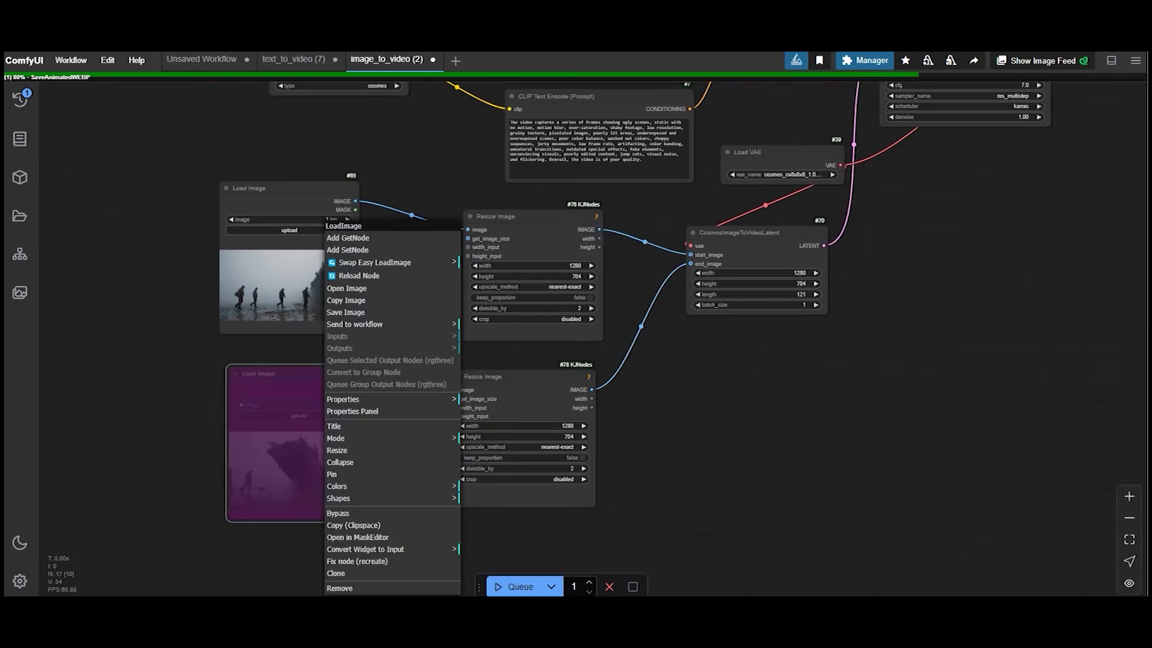
left_click(338, 513)
Inspect how both resized images feed the start_image and end_image inputs of the CosmosImageToVideoLatent node
left_click_drag(699, 336, 618, 354)
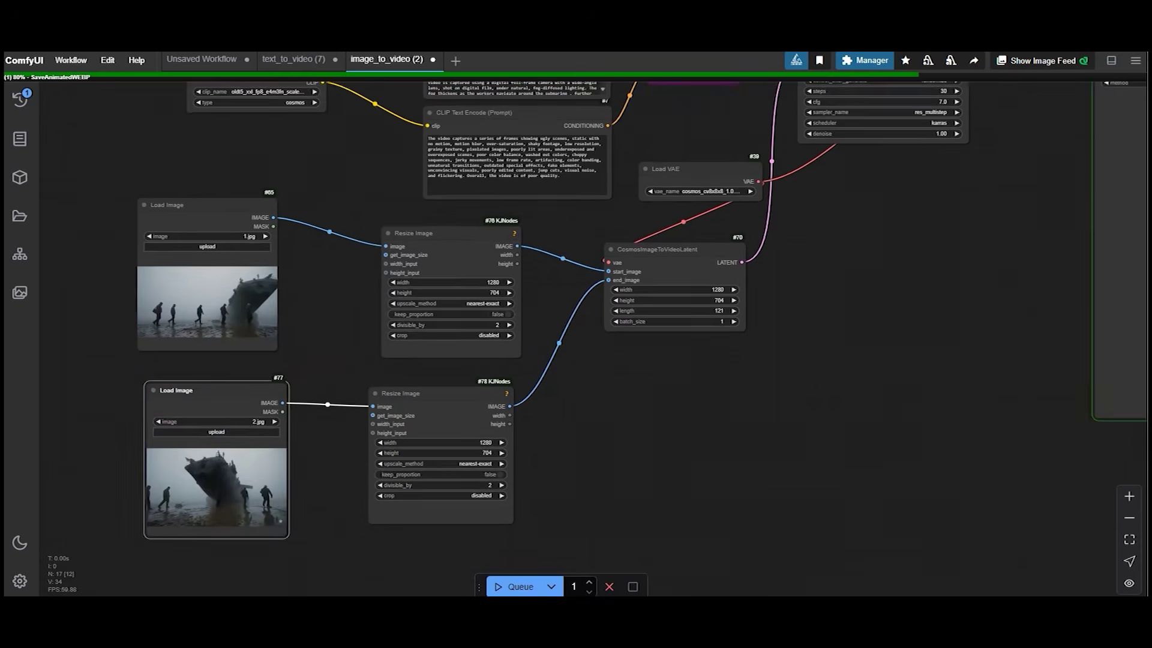
scroll(618, 289, "up", 3)
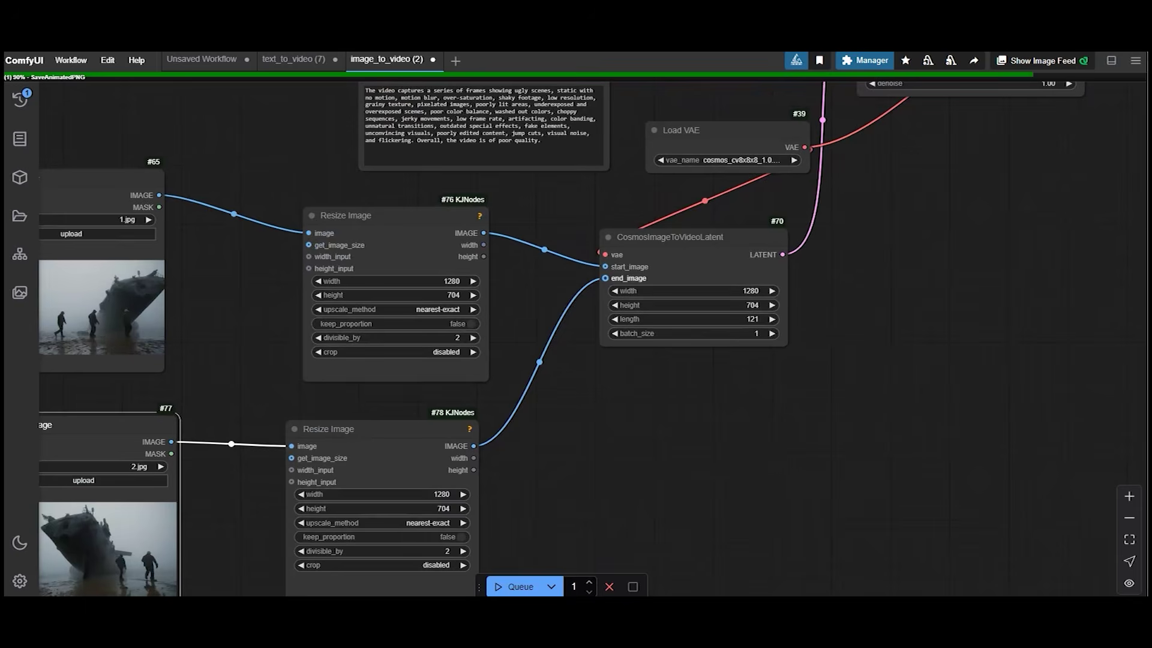
scroll(650, 428, "down", 1)
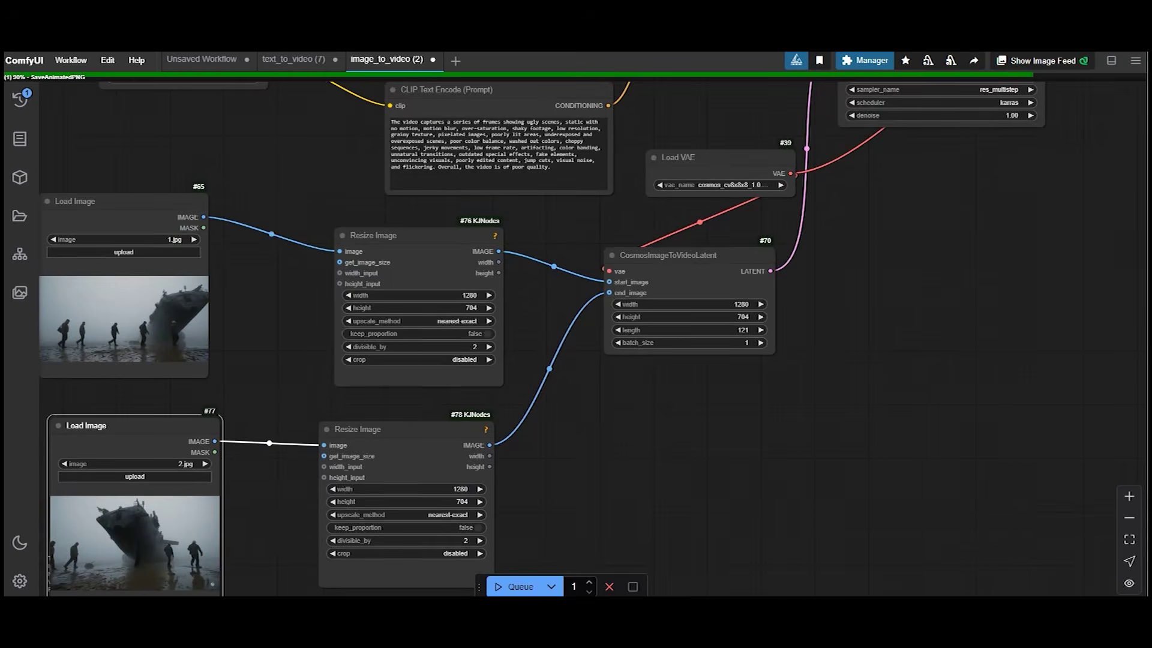
scroll(624, 420, "down", 2)
left_click_drag(624, 420, 694, 490)
left_click_drag(605, 366, 720, 348)
scroll(679, 431, "up", 2)
scroll(720, 348, "up", 3)
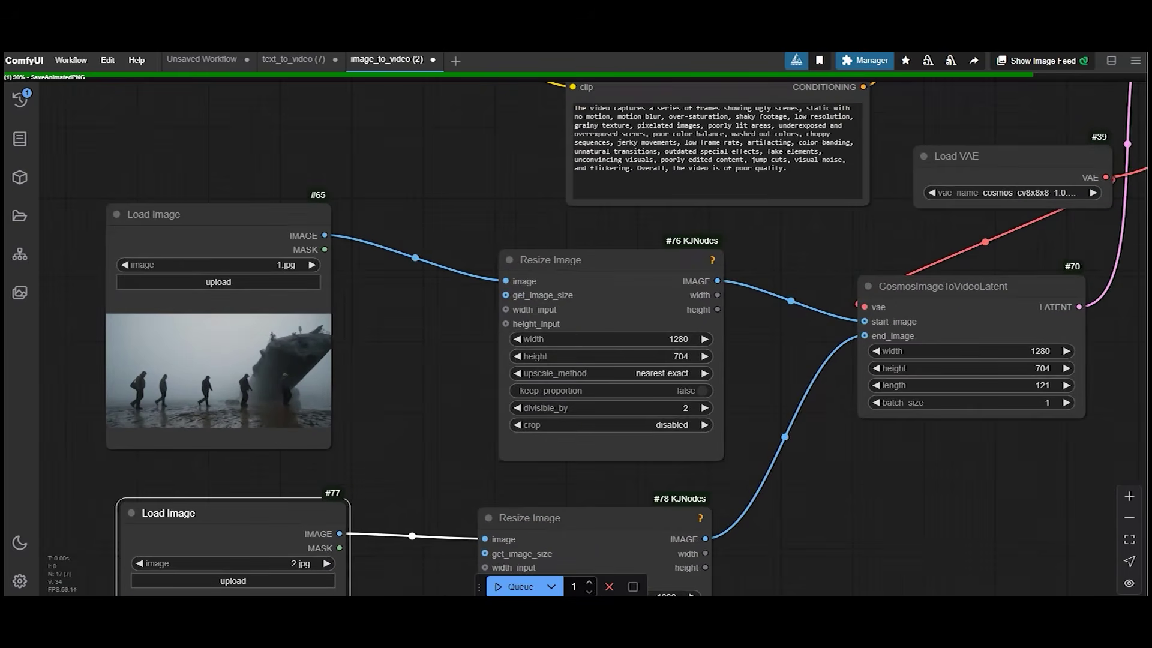
Select the start image's Resize Image node and compare its width and height with the CosmosImageToVideoLatent size settings
left_click(611, 259)
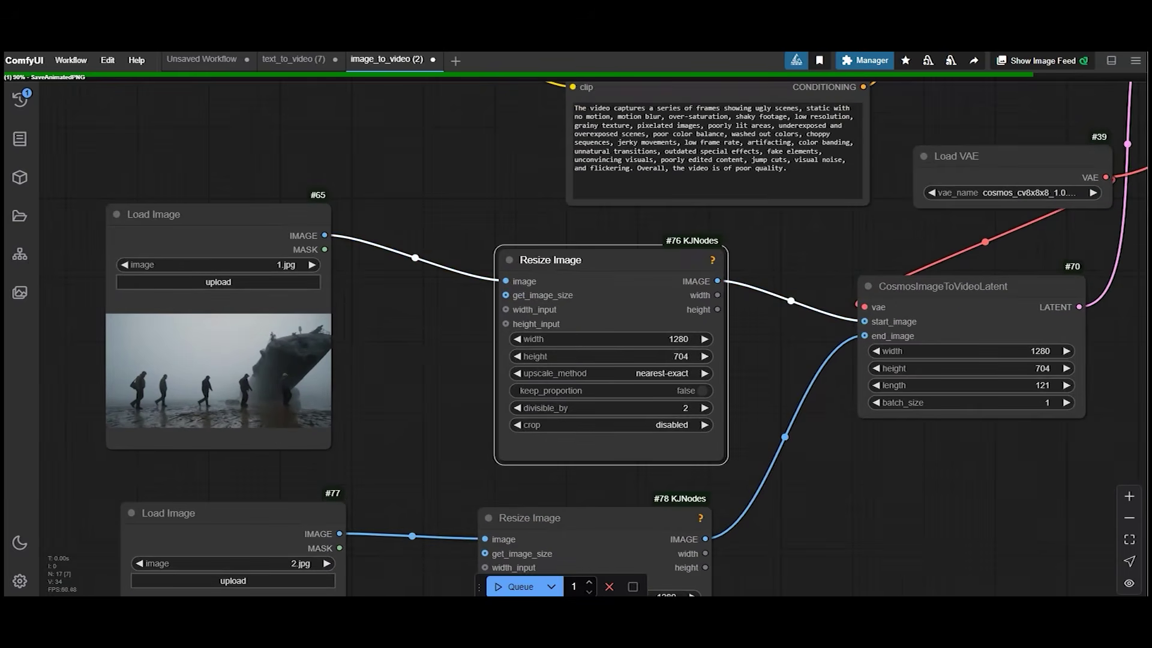
left_click_drag(840, 468, 747, 463)
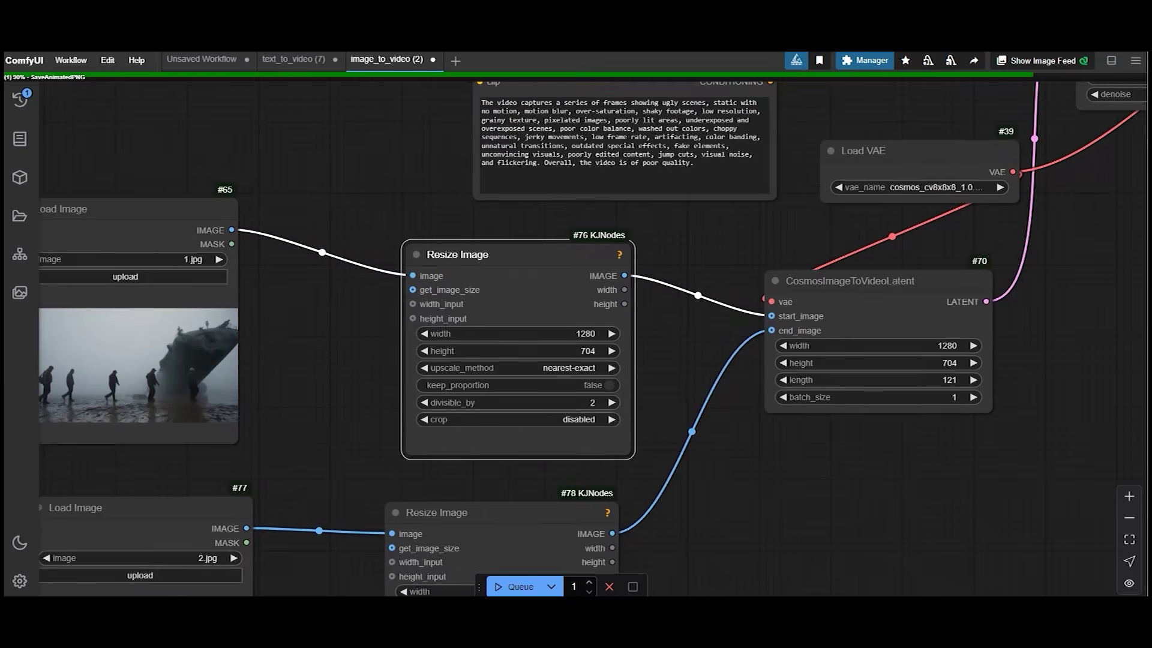
scroll(686, 369, "down", 1)
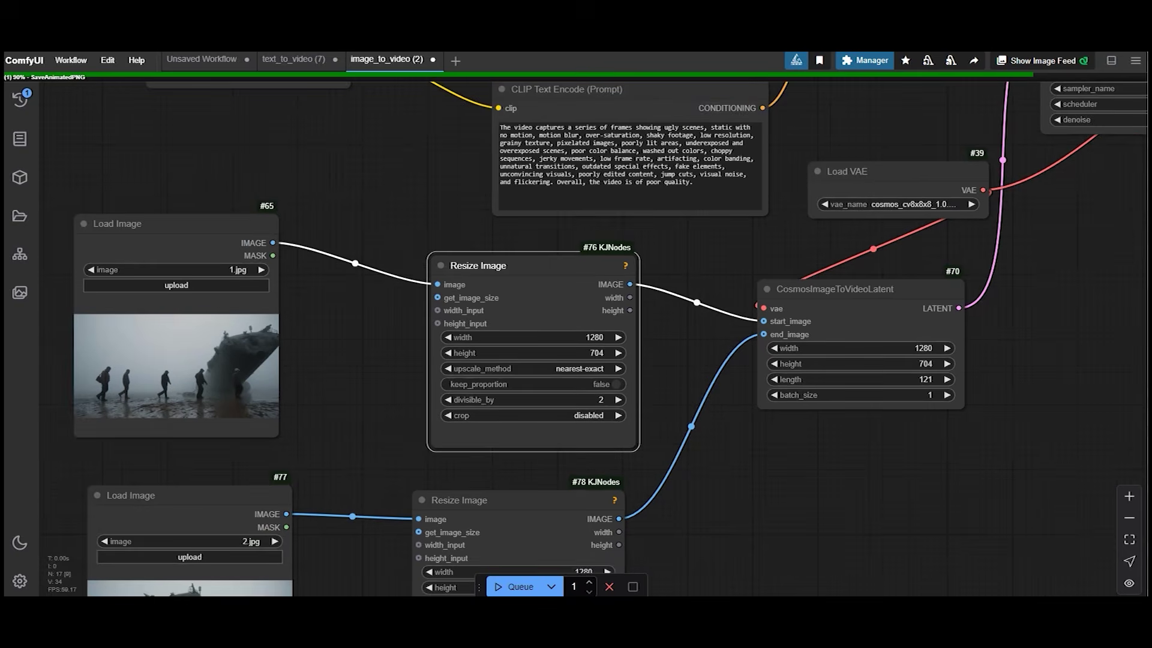
left_click_drag(685, 369, 692, 605)
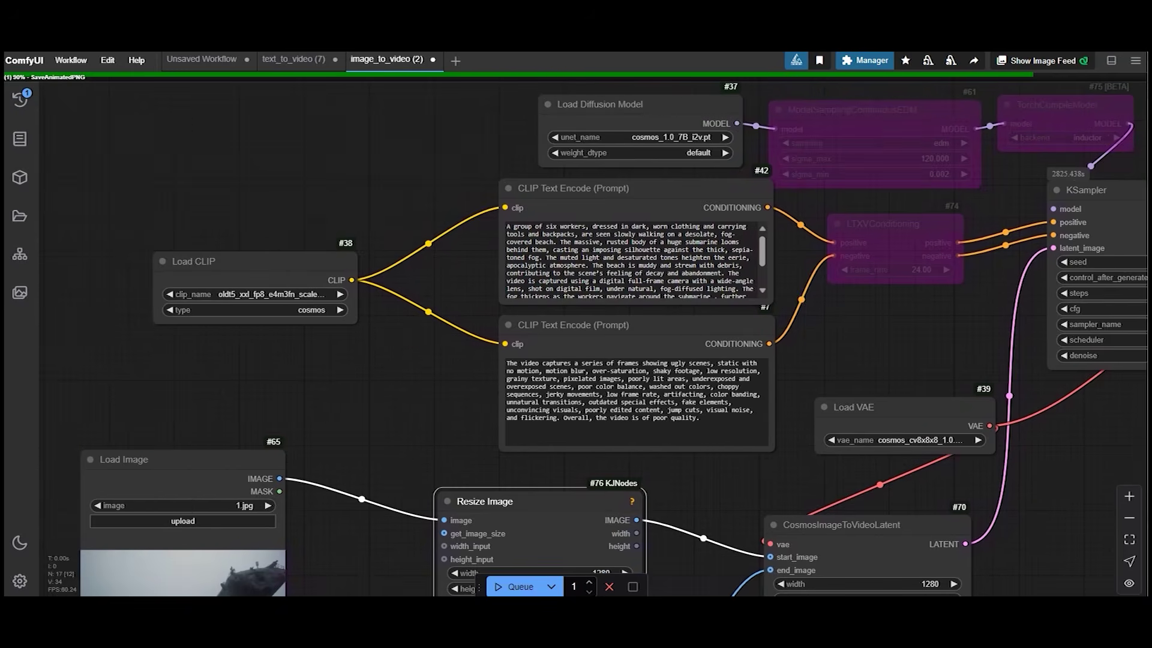
left_click_drag(864, 462, 771, 301)
scroll(771, 361, "up", 4)
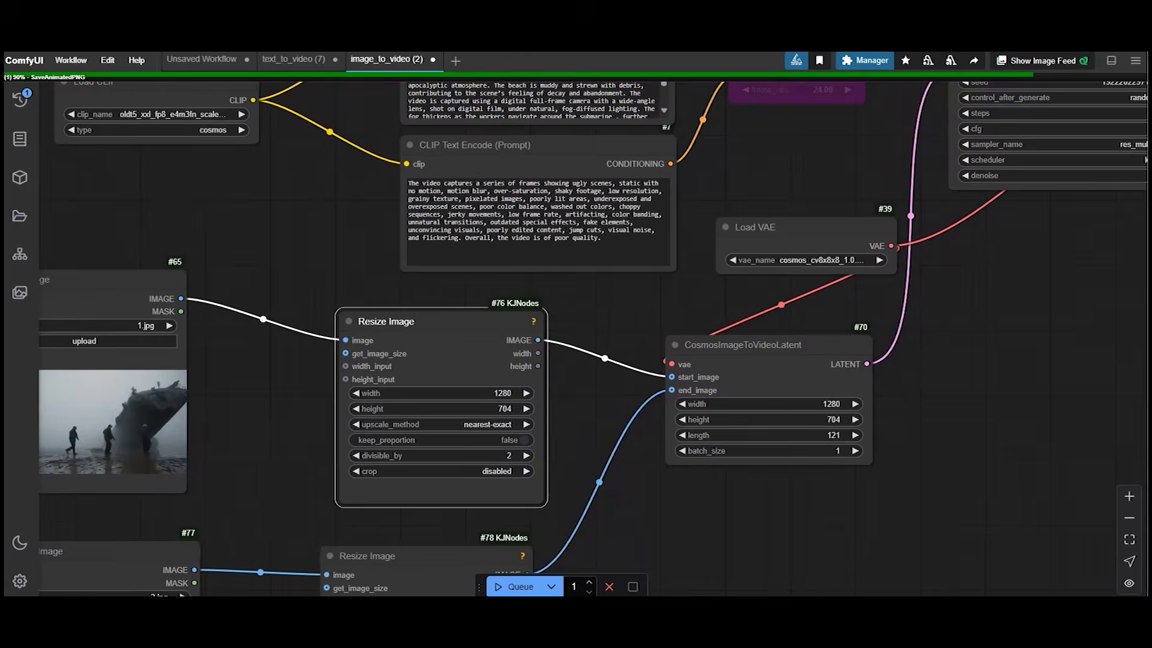
left_click_drag(771, 540, 745, 507)
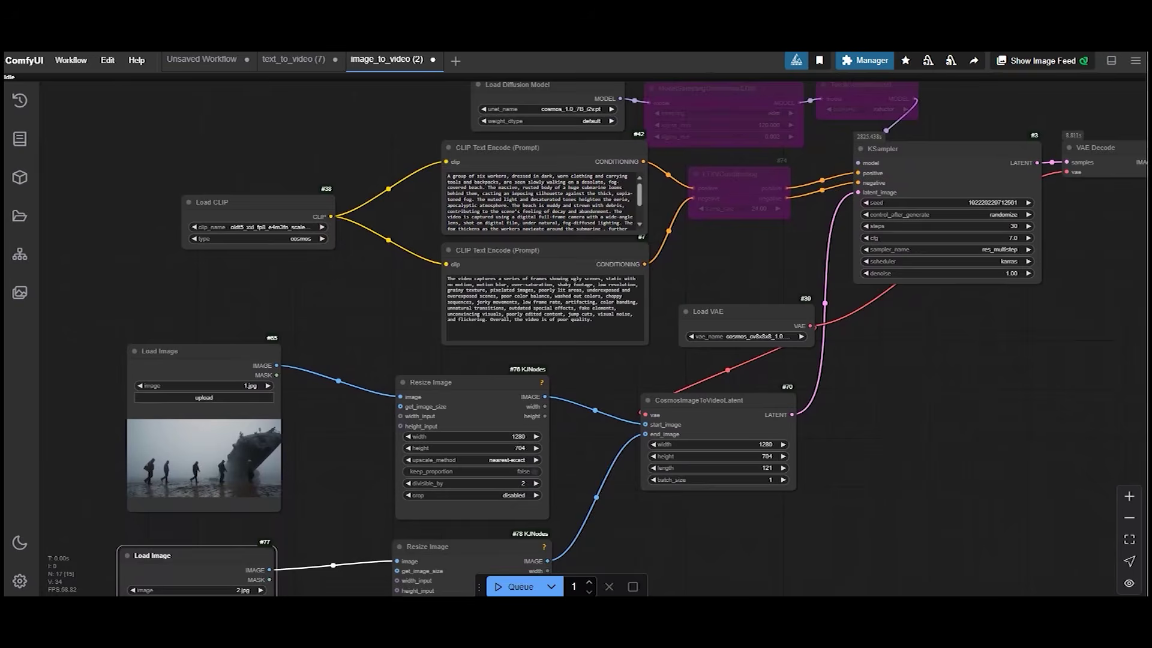
Examine the 1.jpg and 2.jpg input images in the two Load Image nodes
left_click_drag(771, 540, 793, 450)
scroll(265, 369, "up", 4)
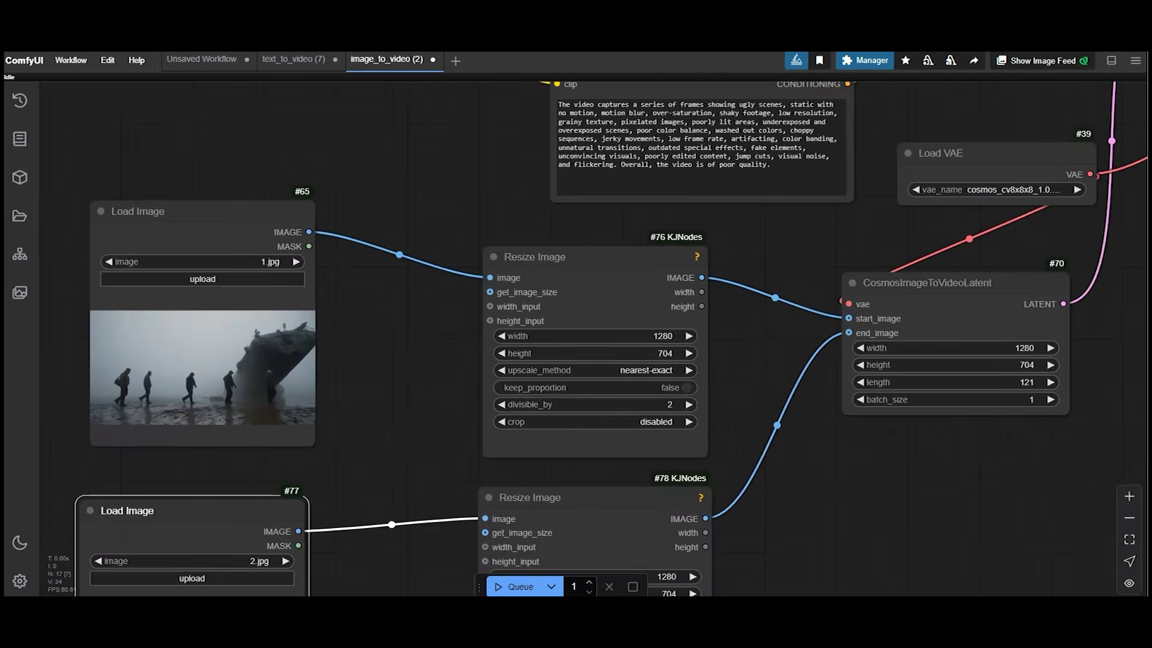
left_click_drag(396, 456, 451, 234)
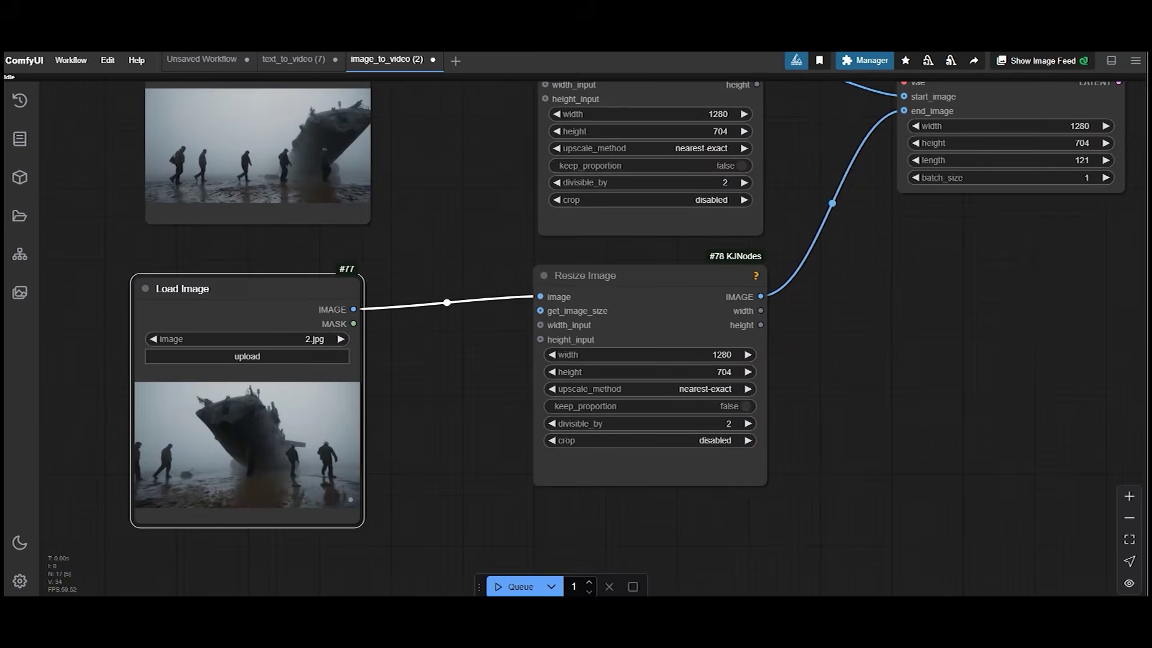
Read through the positive prompt about the workers and the submarine in the upper CLIP Text Encode node
left_click_drag(798, 120, 640, 495)
scroll(574, 385, "up", 1)
left_click_drag(409, 92, 336, 240)
scroll(336, 240, "up", 3)
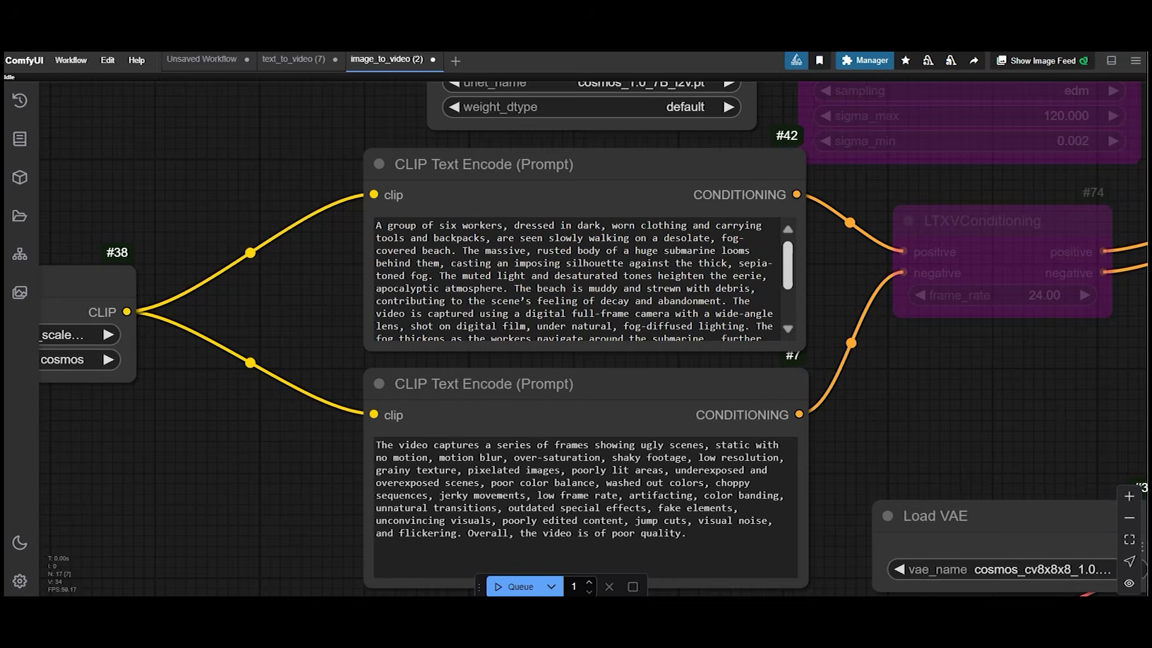
left_click_drag(787, 265, 787, 275)
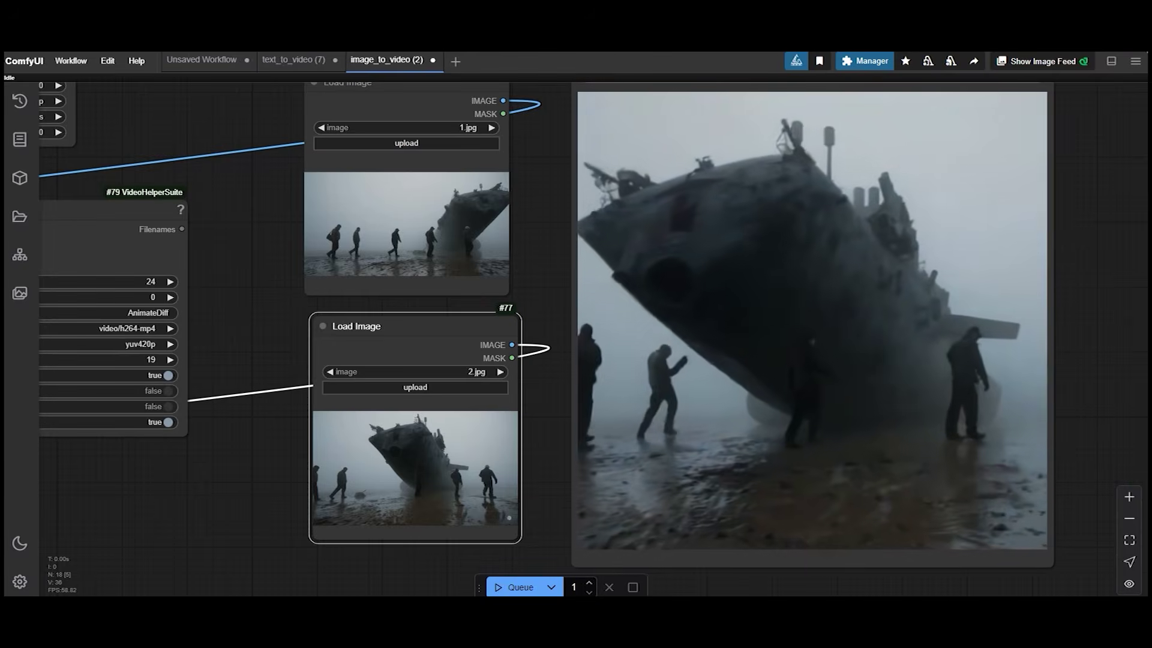
Compare the generated submarine video with the 1.jpg start image and 2.jpg end image by selecting each Load Image node
left_click_drag(252, 480, 231, 485)
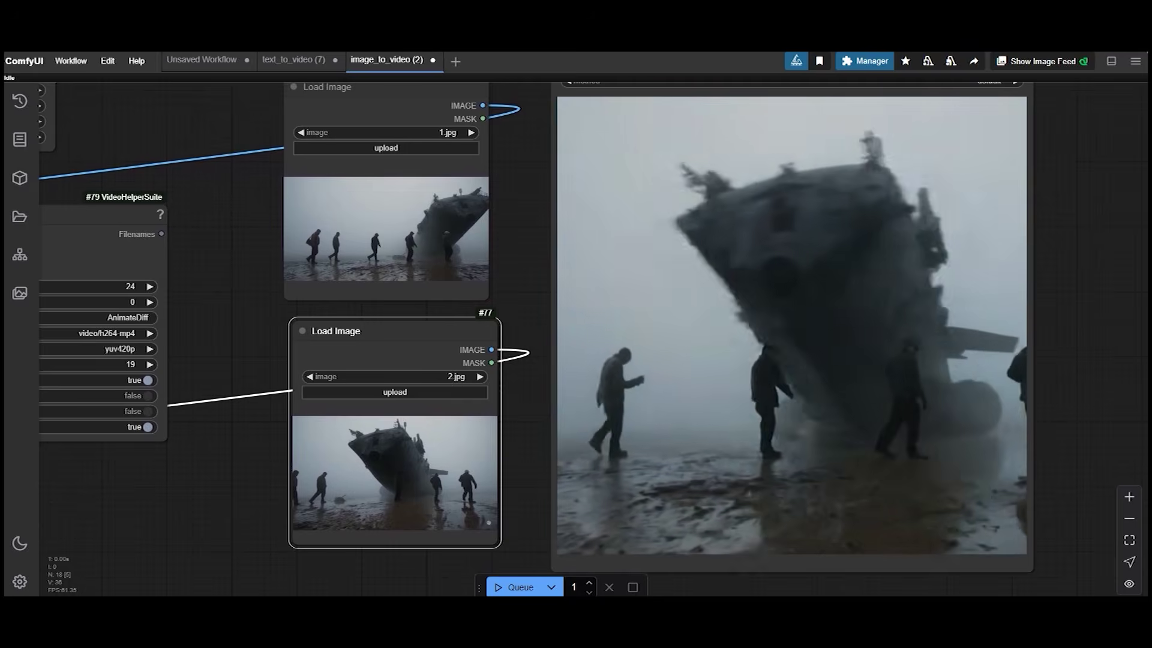
left_click(386, 228)
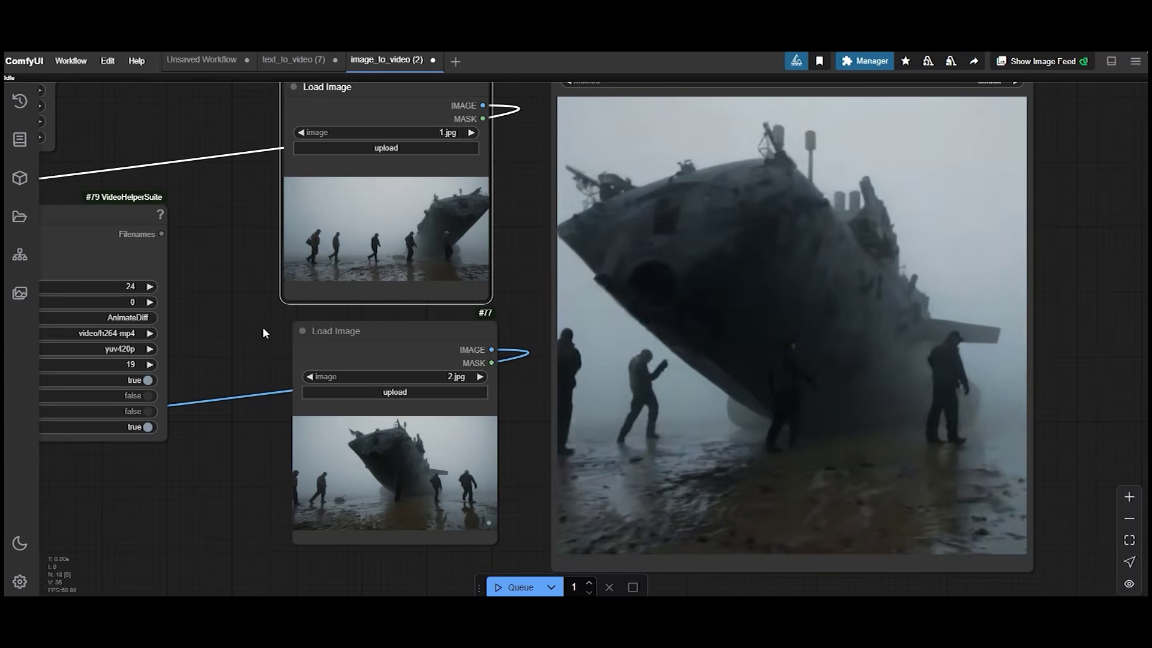
left_click(360, 331)
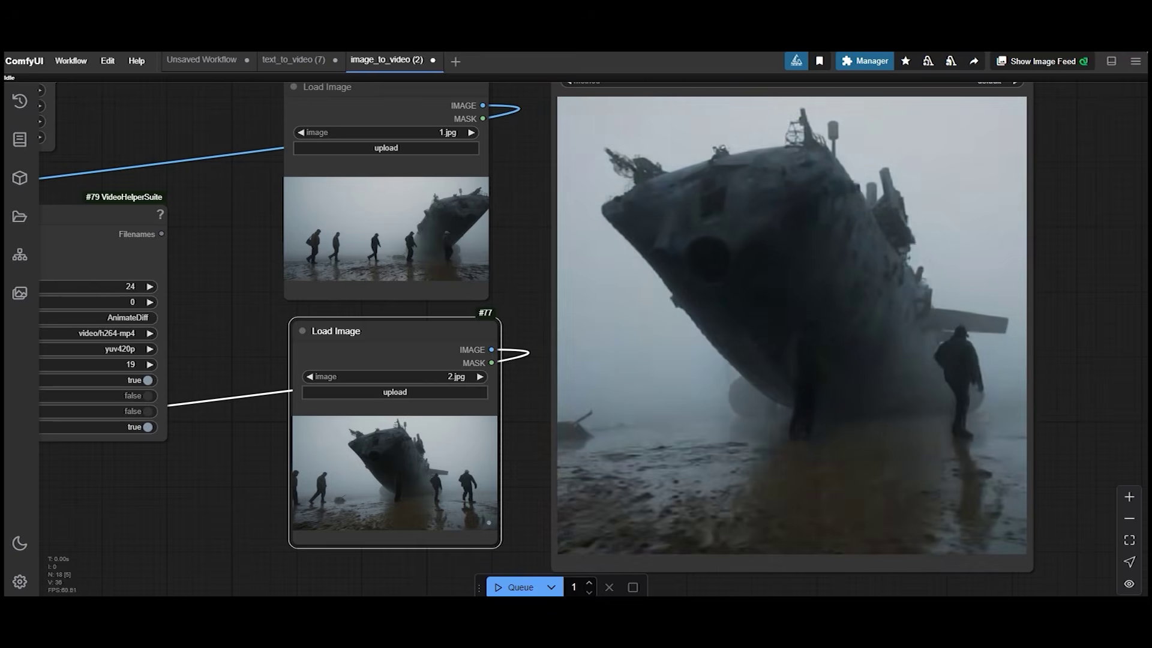
left_click(360, 87)
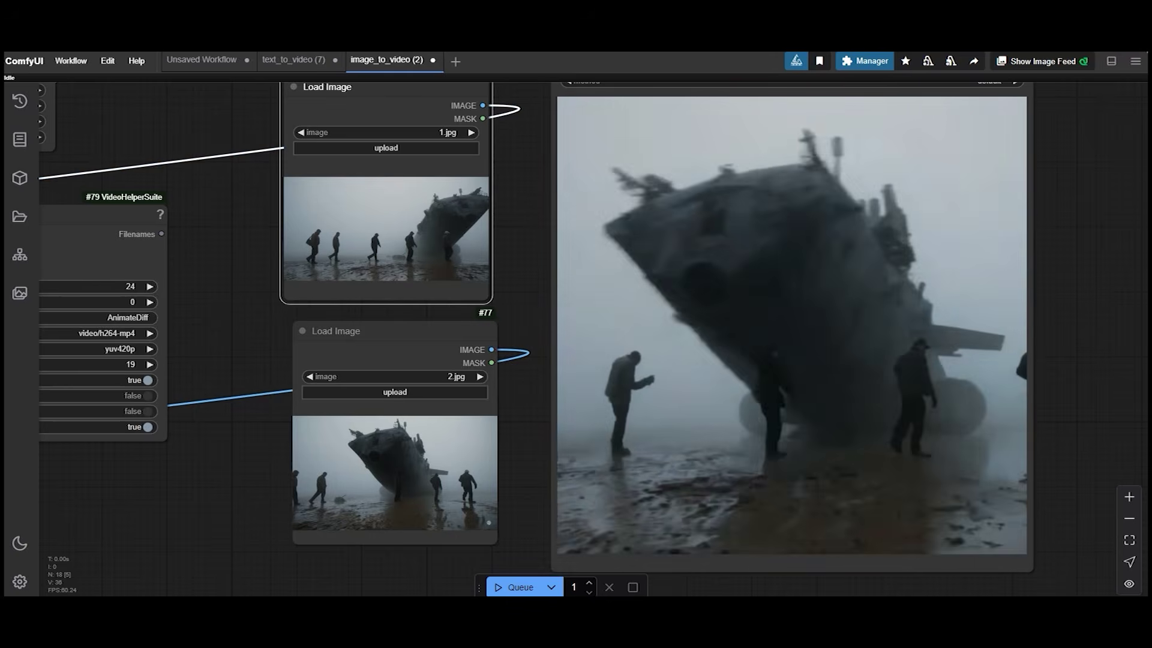
left_click(372, 331)
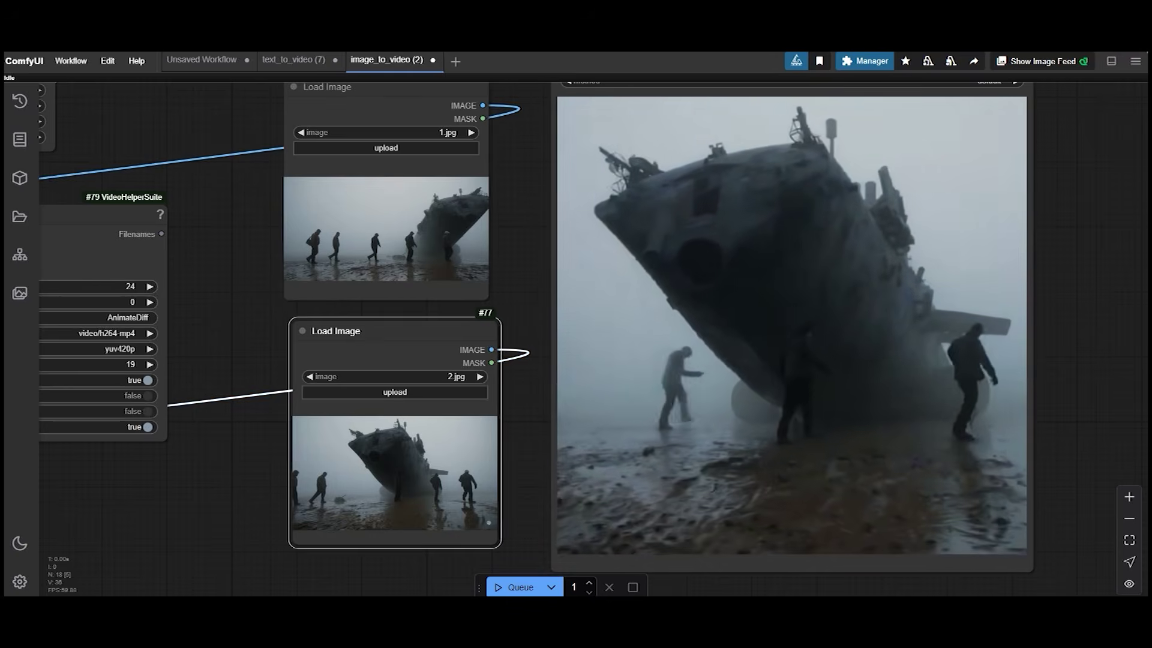